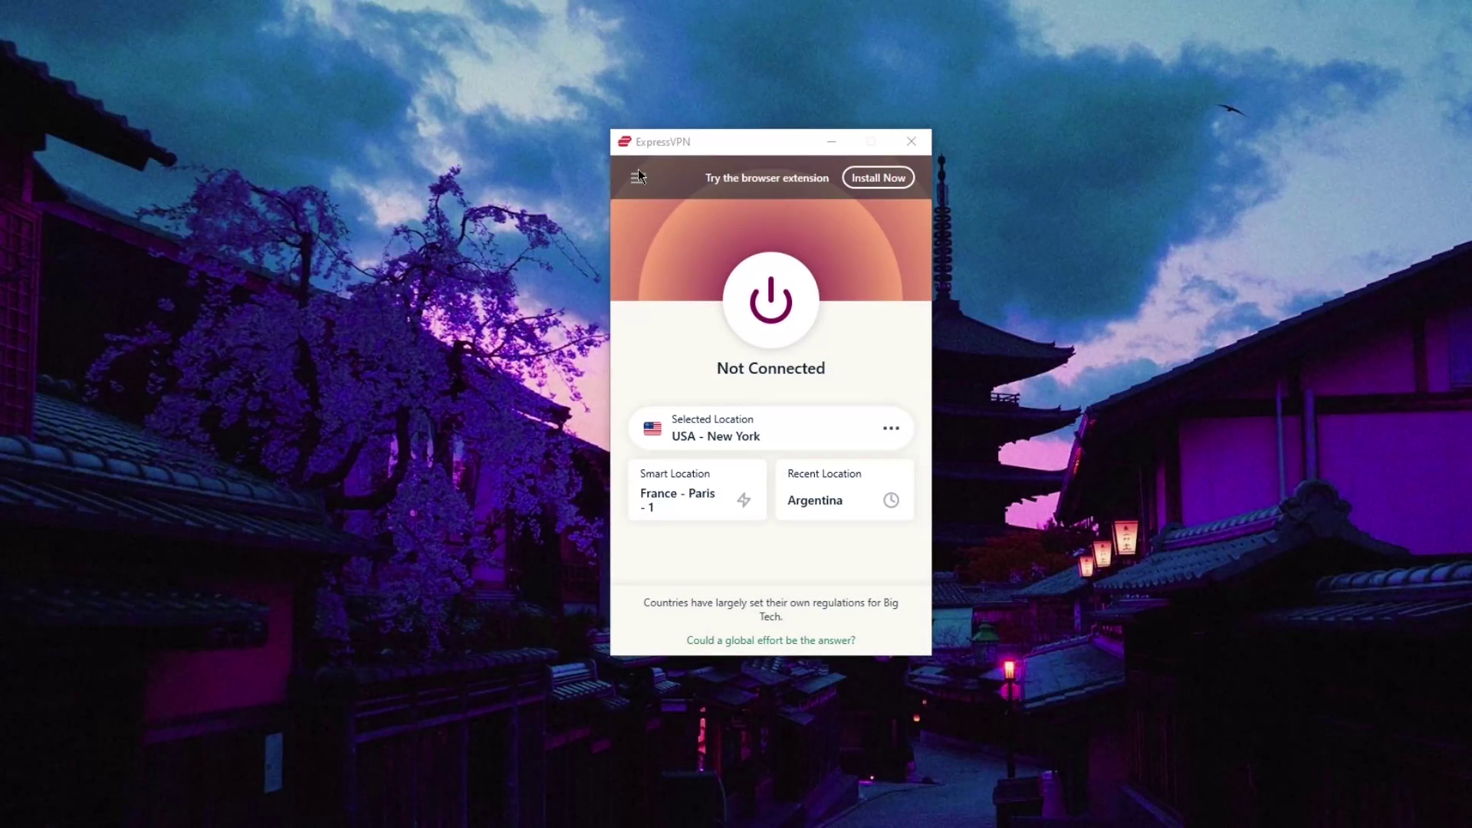
Review ExpressVPN's menu and expanded connection details, then open TorGuard's full Settings window
left_click(637, 176)
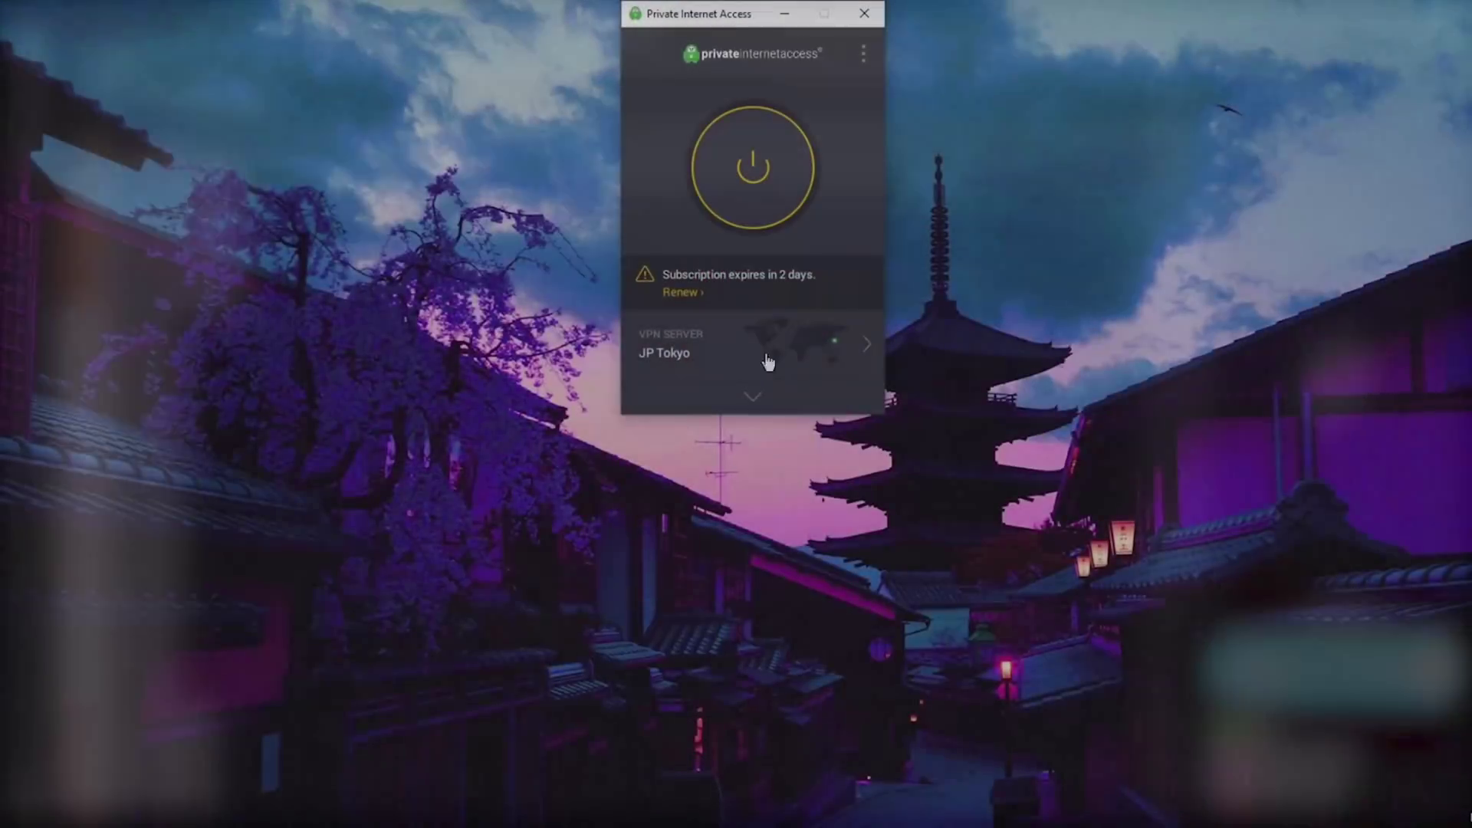
left_click(752, 396)
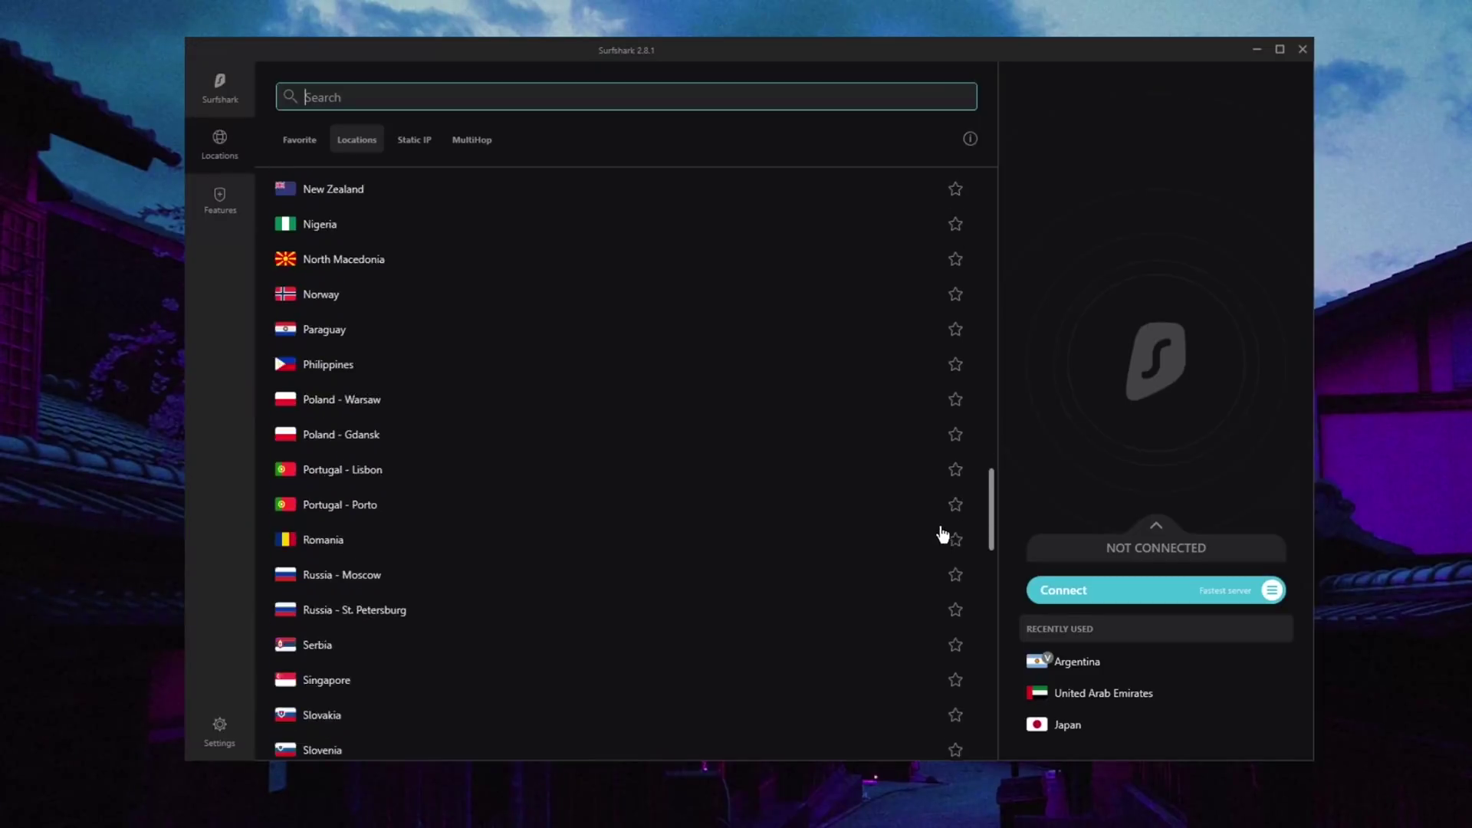
scroll(930, 595, "down", 10)
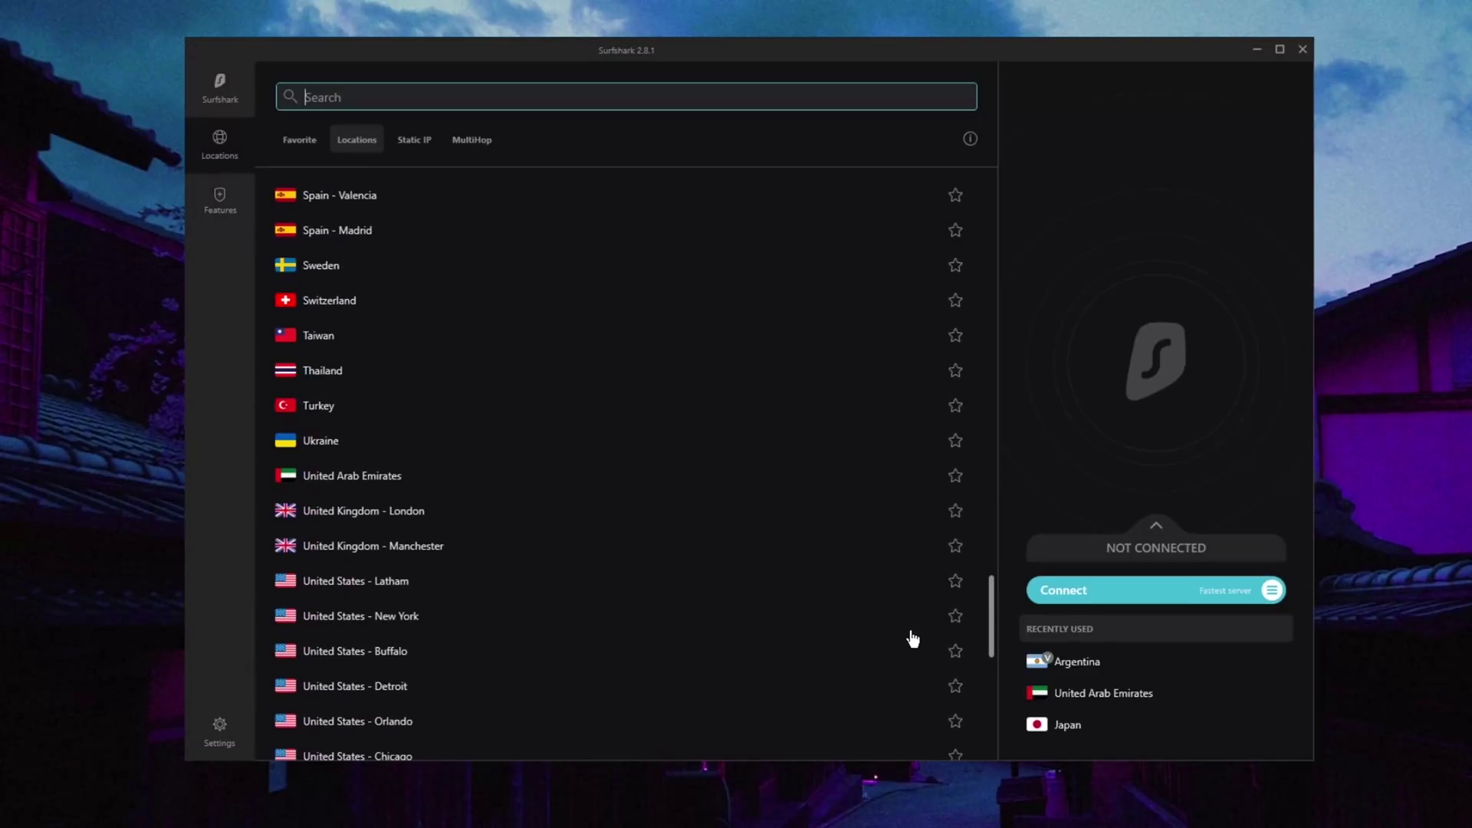
scroll(911, 661, "down", 4)
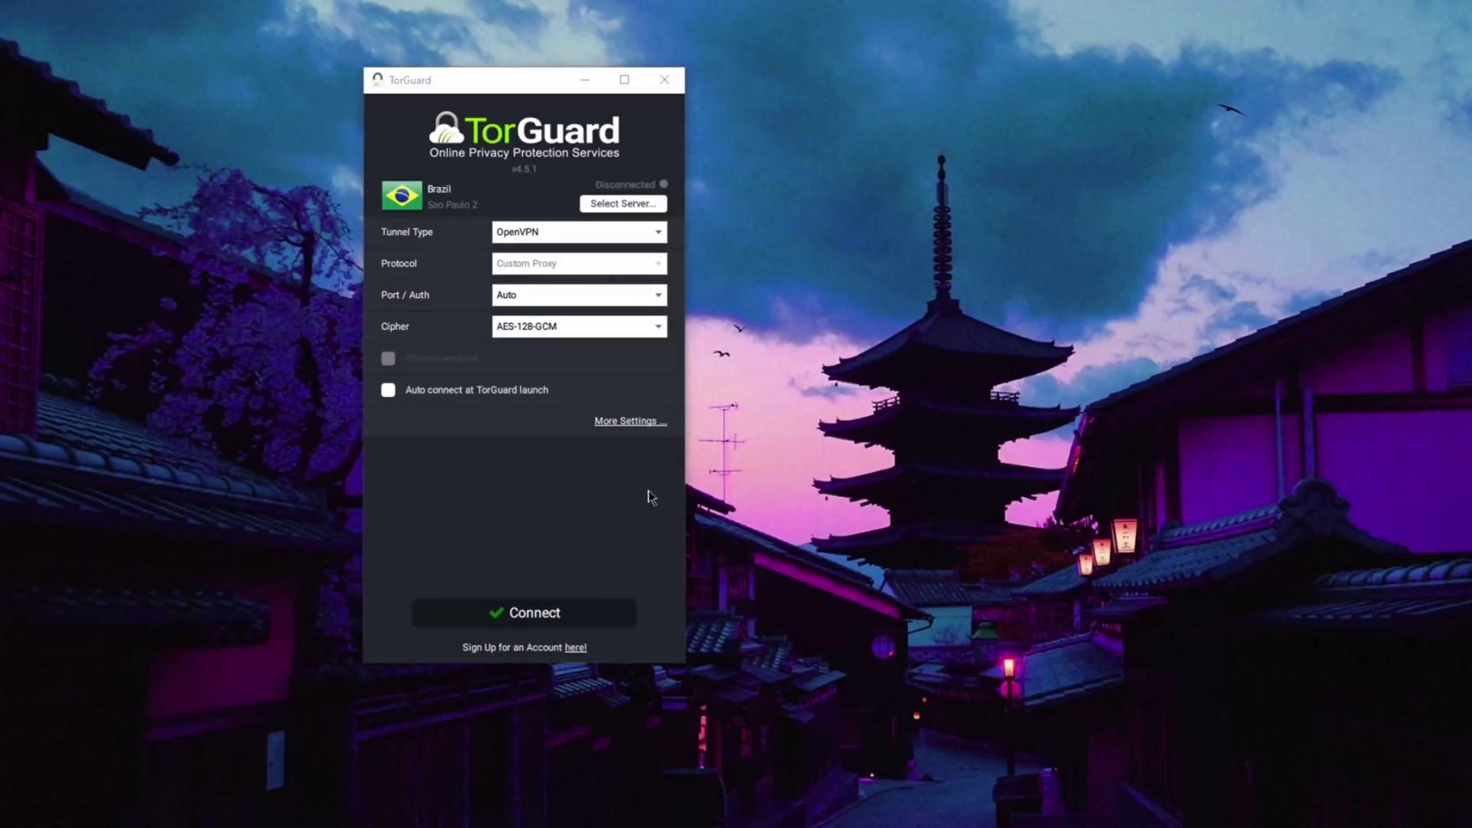
left_click(655, 424)
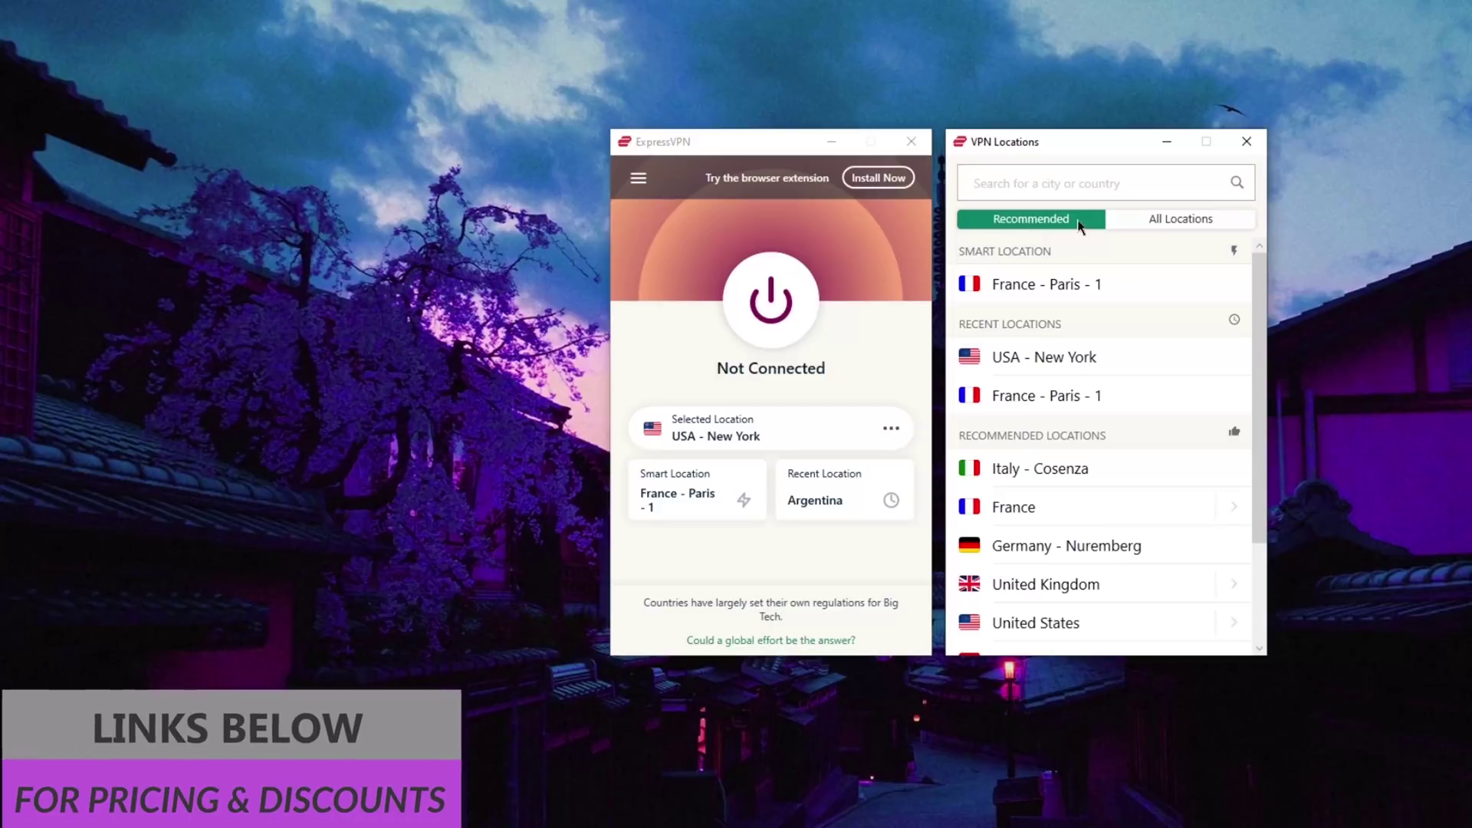
List all locations by region, browse the Asia Pacific countries, then collapse that group
scroll(1102, 312, "down", 2)
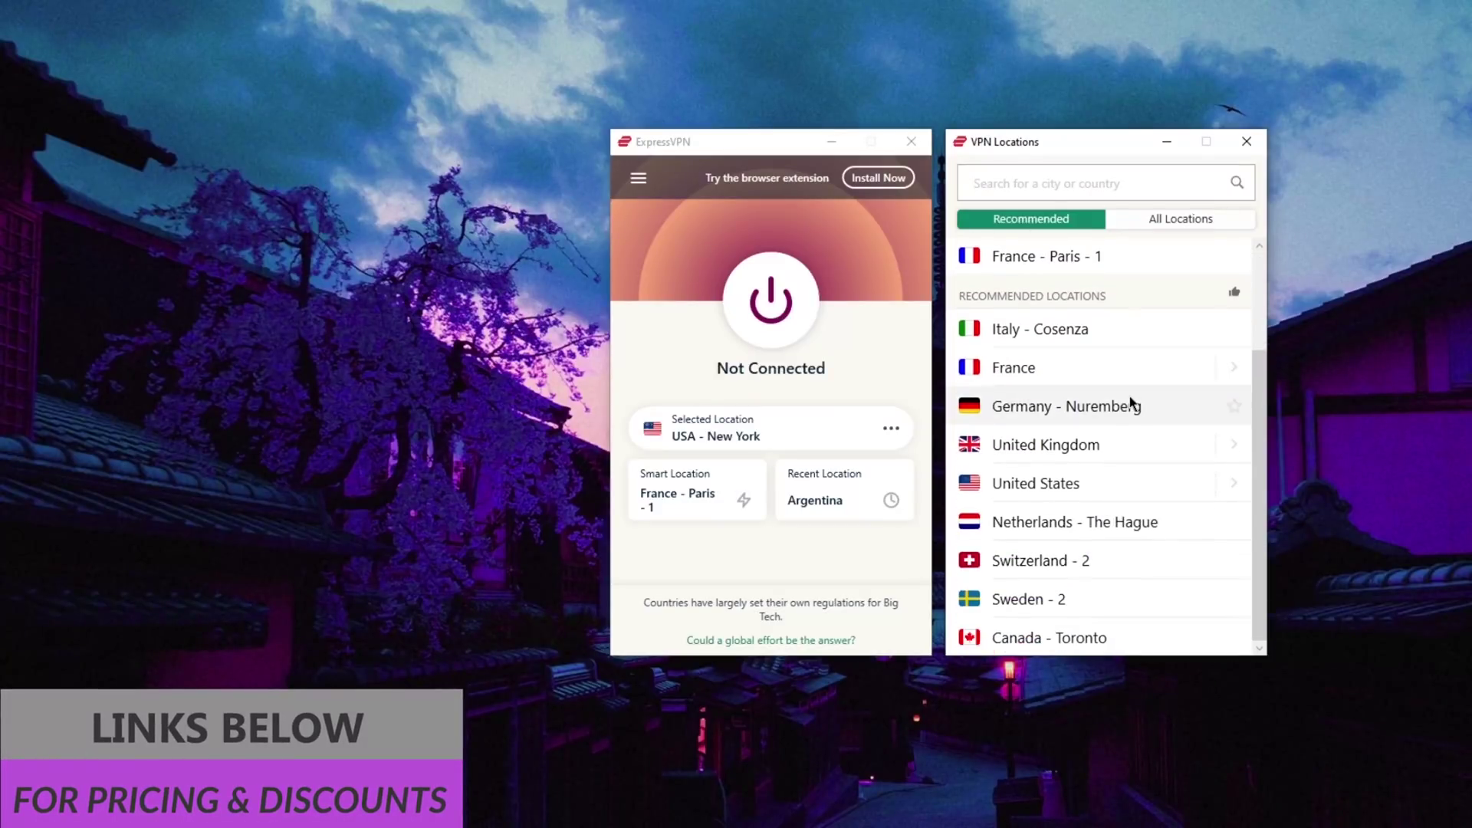
scroll(1134, 404, "up", 2)
left_click(1170, 220)
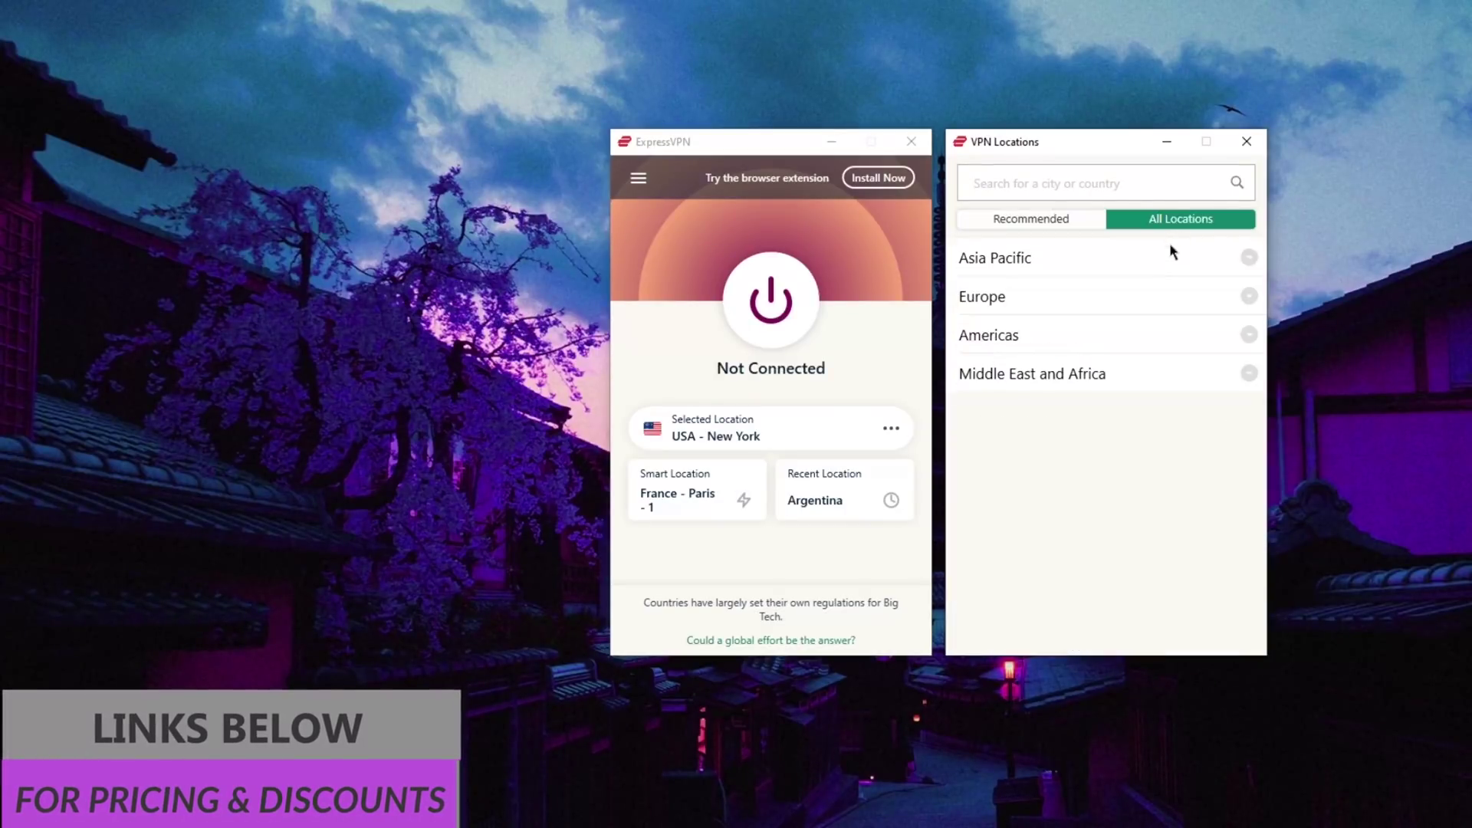
left_click(1248, 258)
scroll(1145, 399, "down", 5)
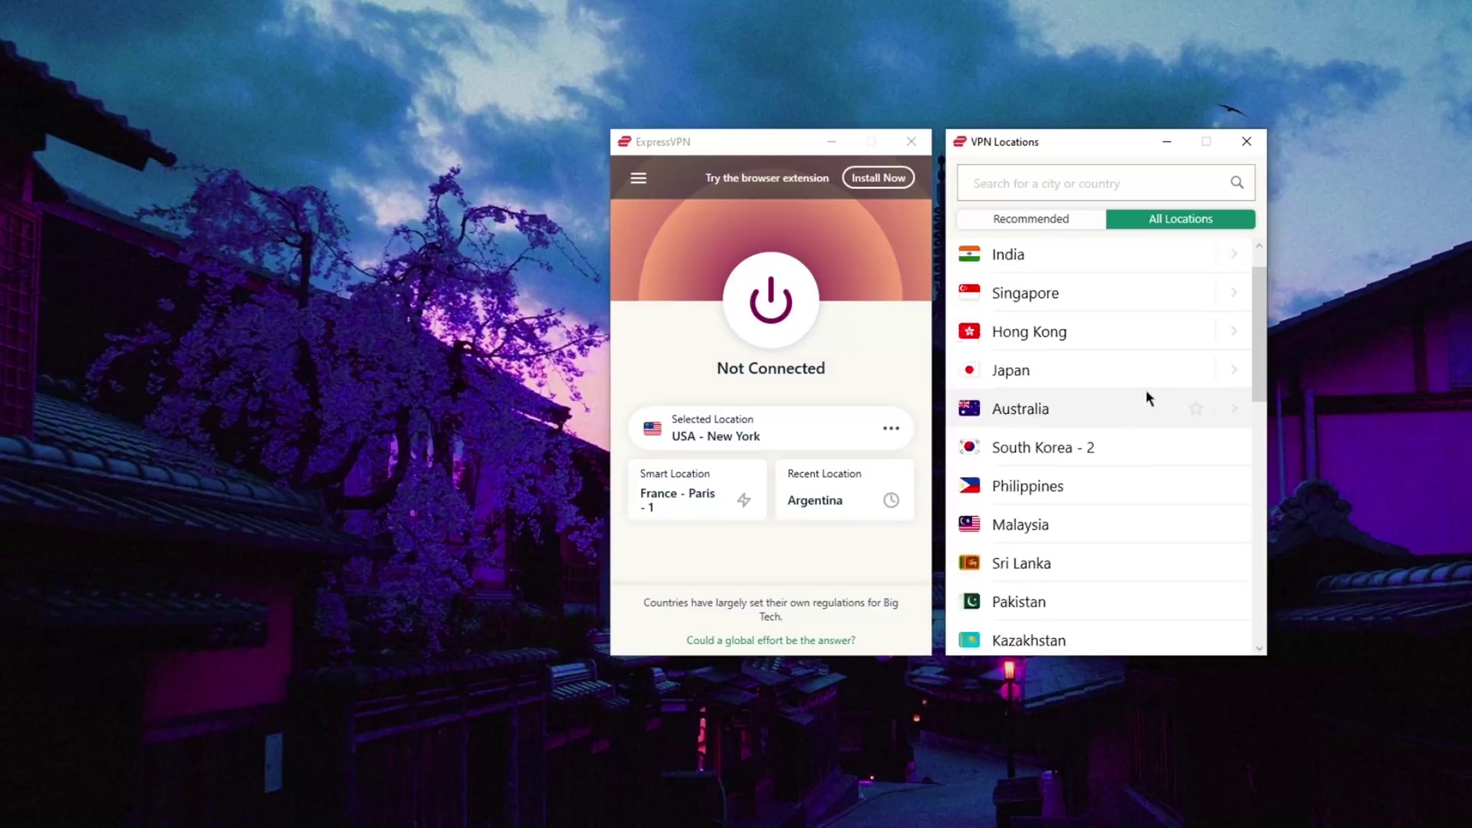
scroll(1147, 383, "up", 5)
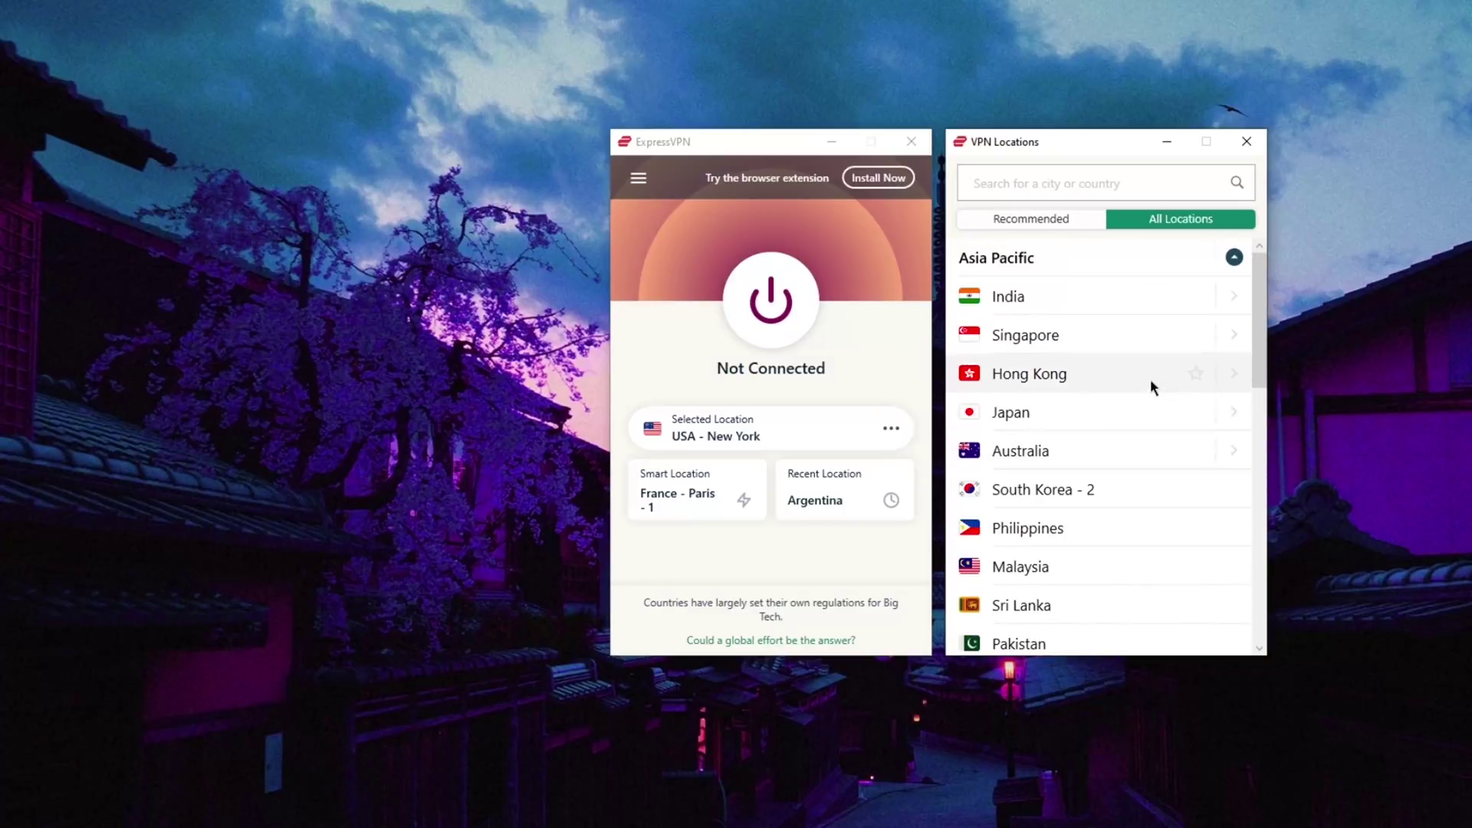
left_click(1236, 257)
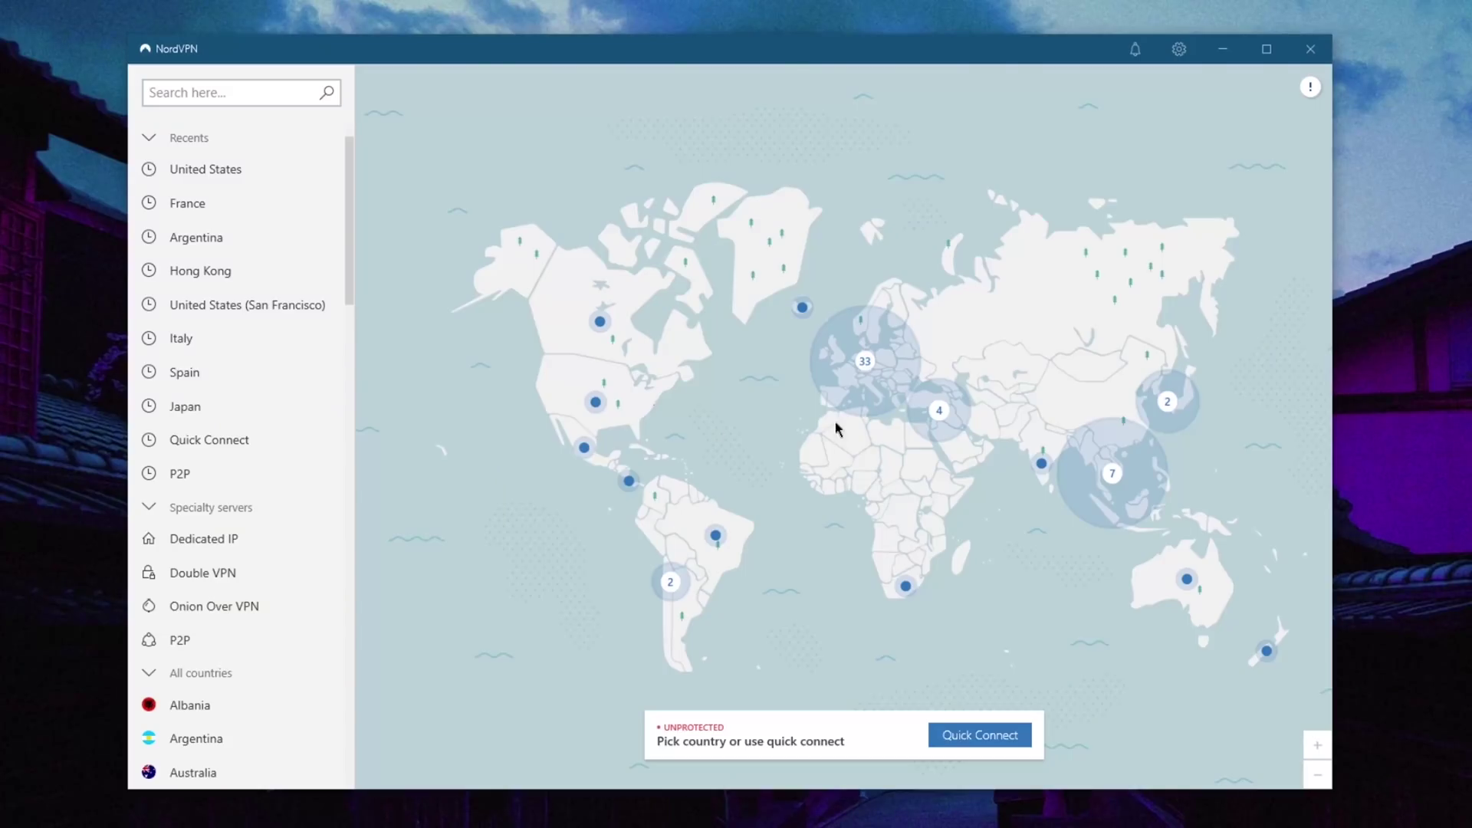
Zoom NordVPN's map, show PIA's proxy choices, and open TorGuard's Debug logging dropdown
scroll(835, 427, "up", 4)
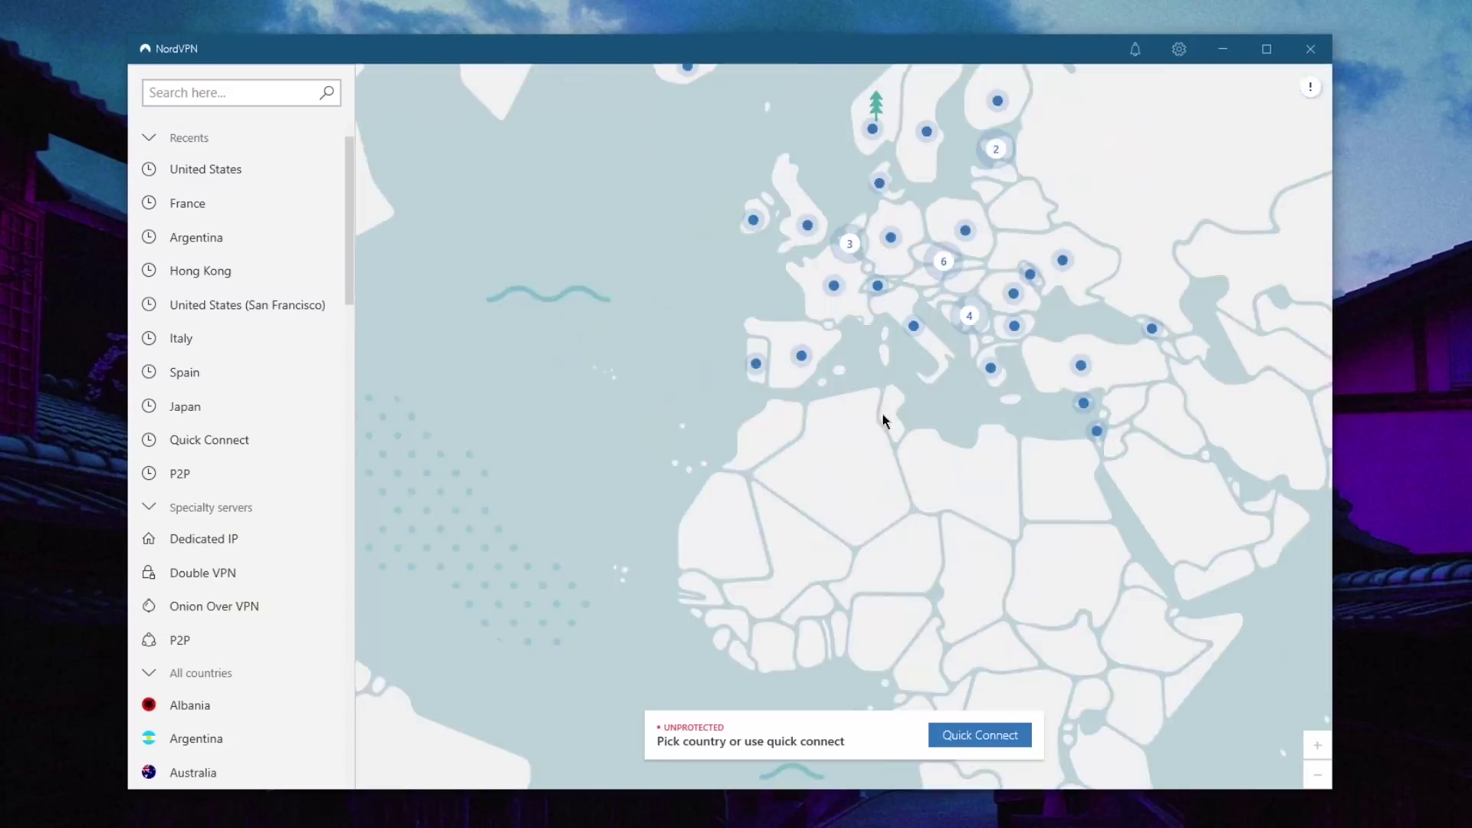
scroll(809, 436, "down", 4)
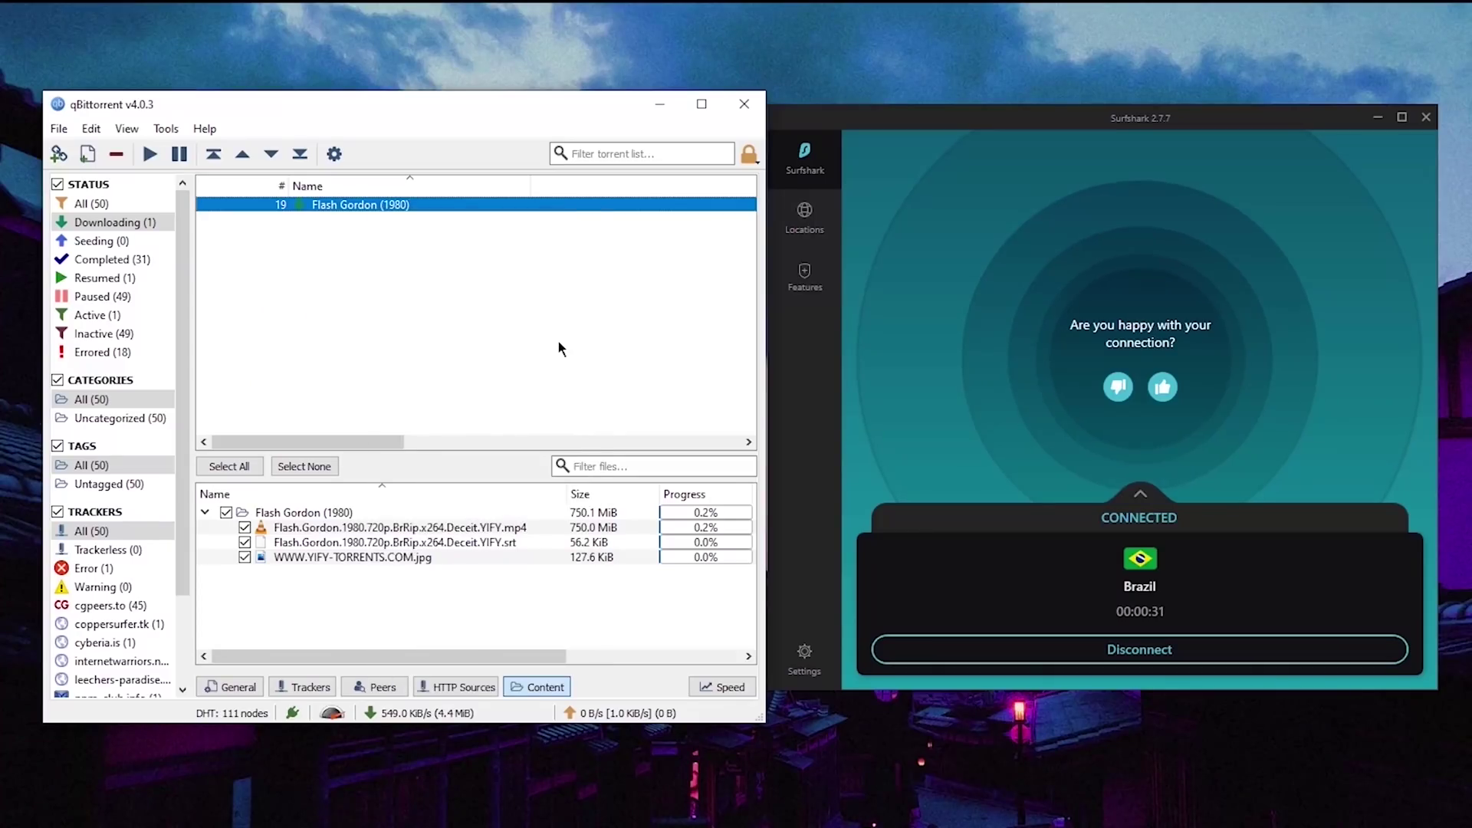
left_click(425, 332)
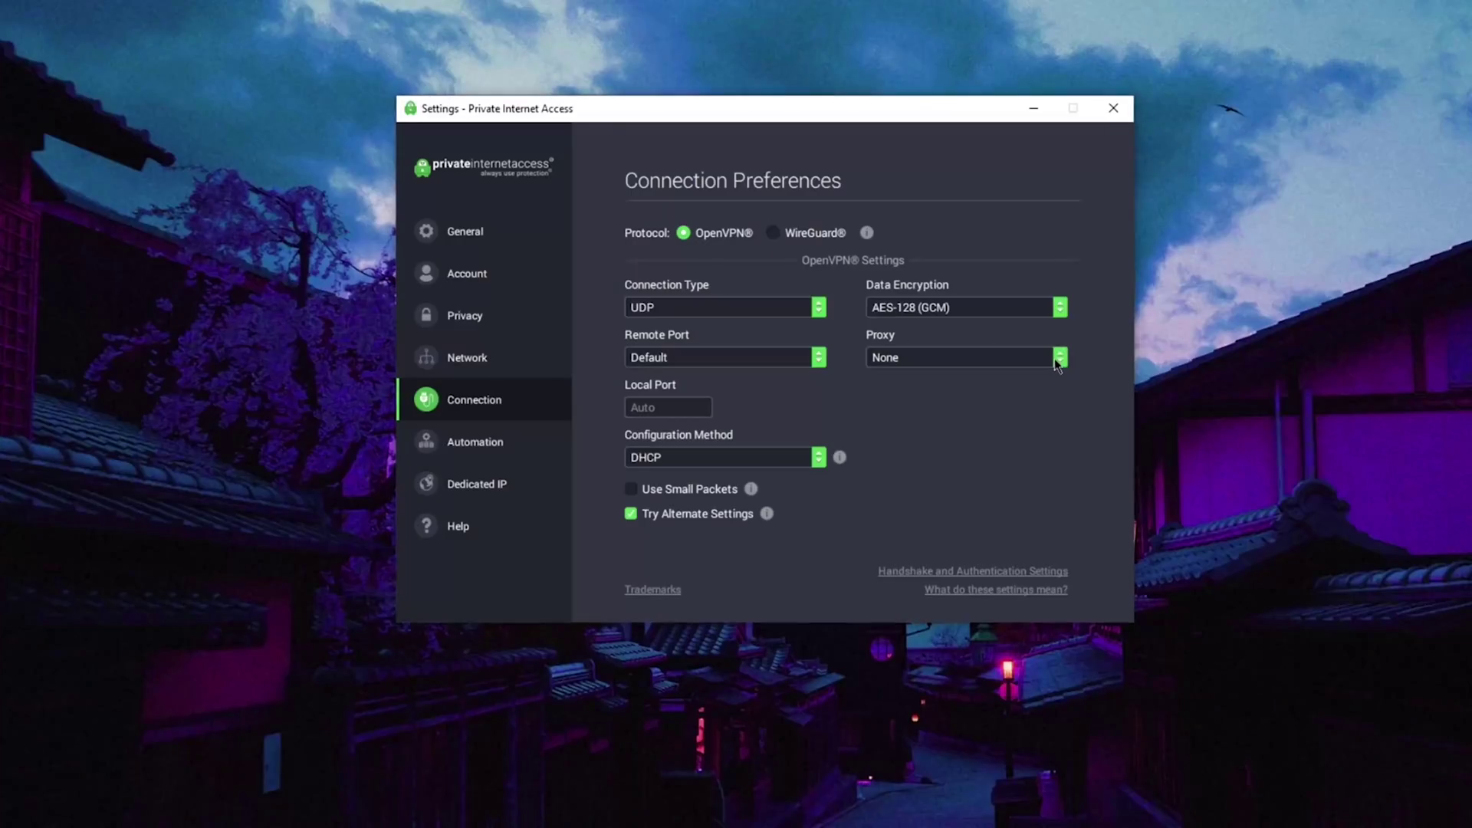
left_click(1055, 358)
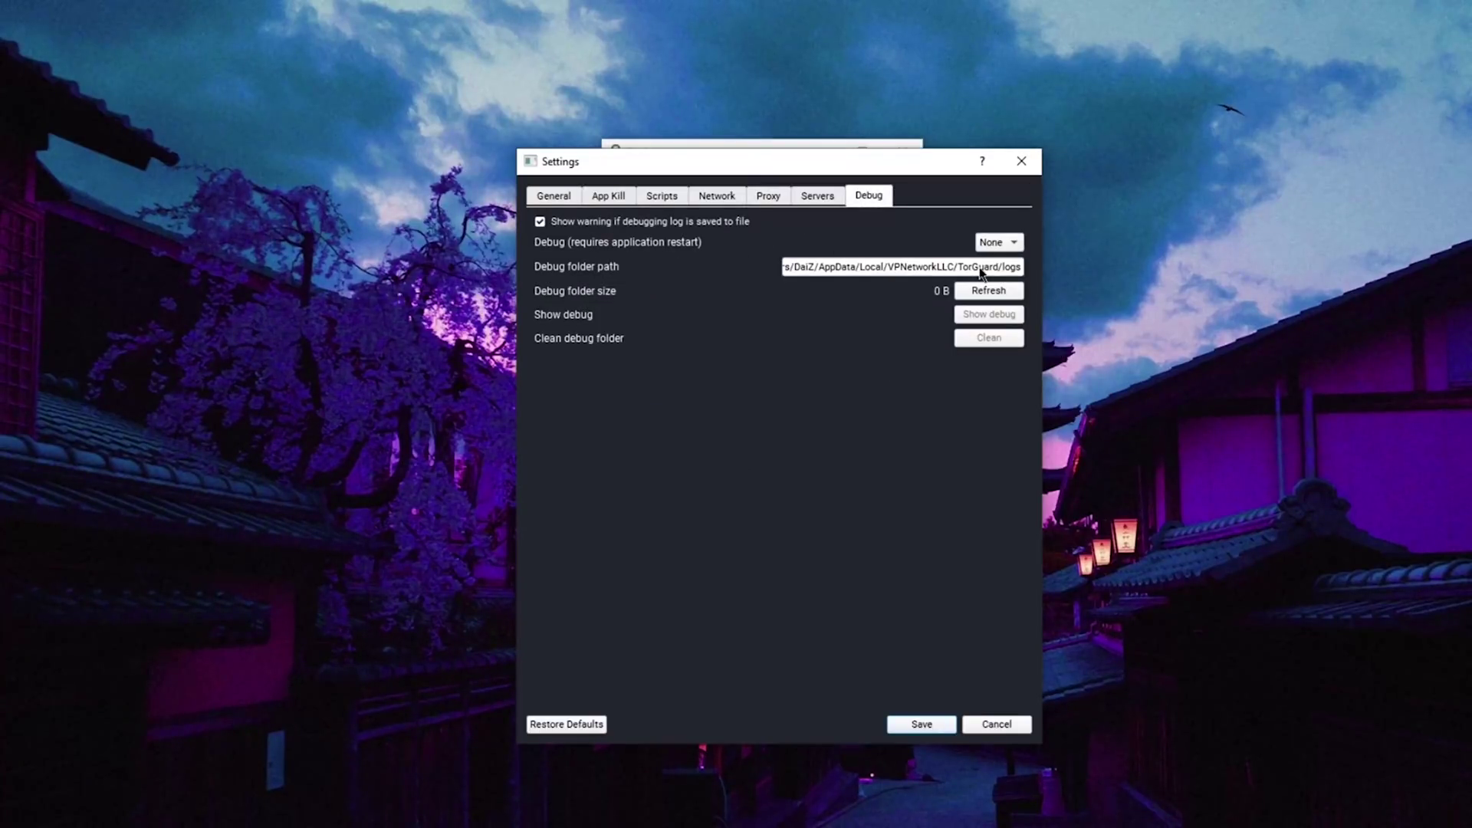
left_click(1007, 251)
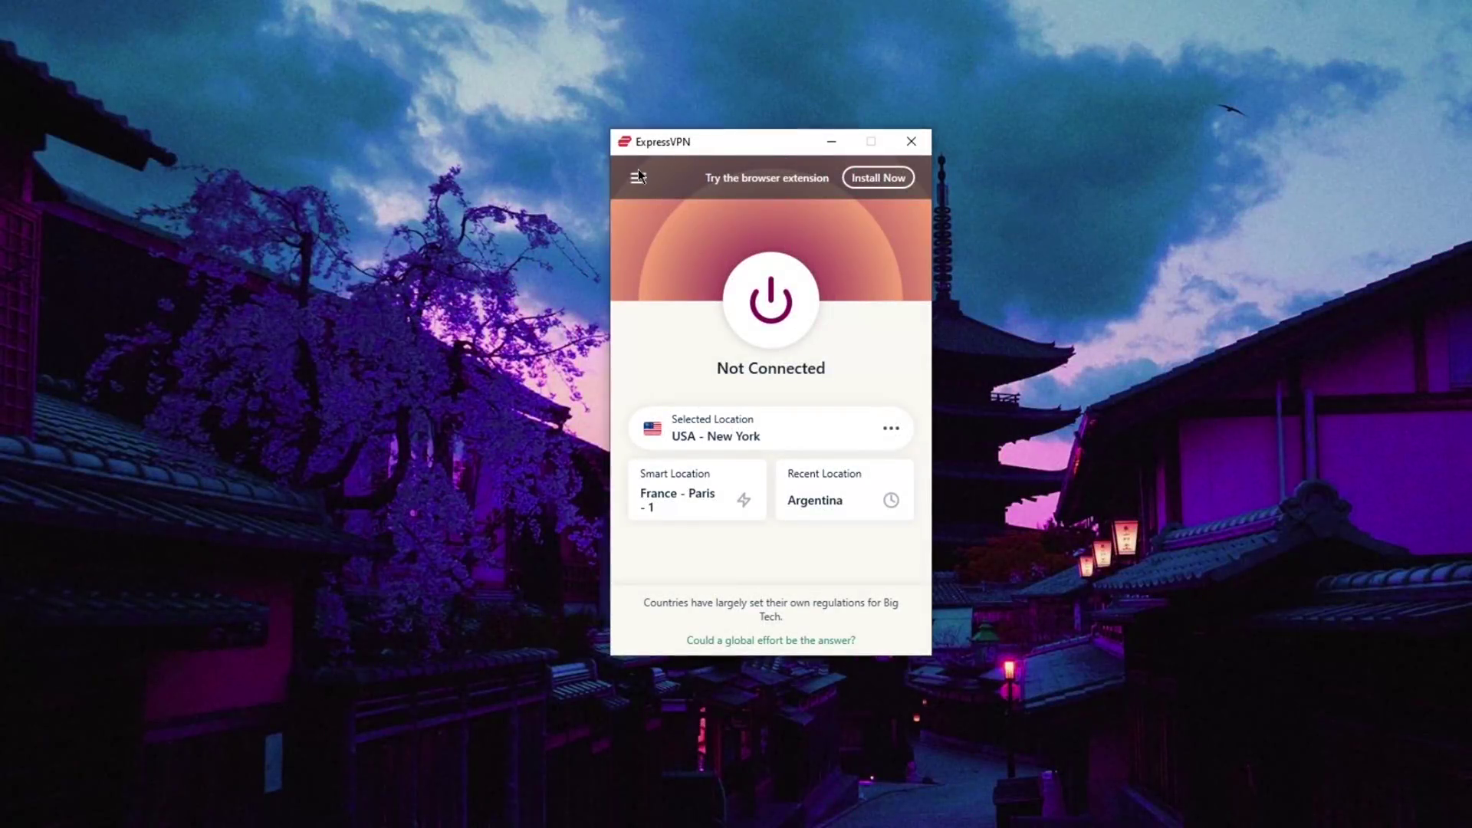
Open the VPN Locations list and scroll through the Recommended locations
left_click(699, 215)
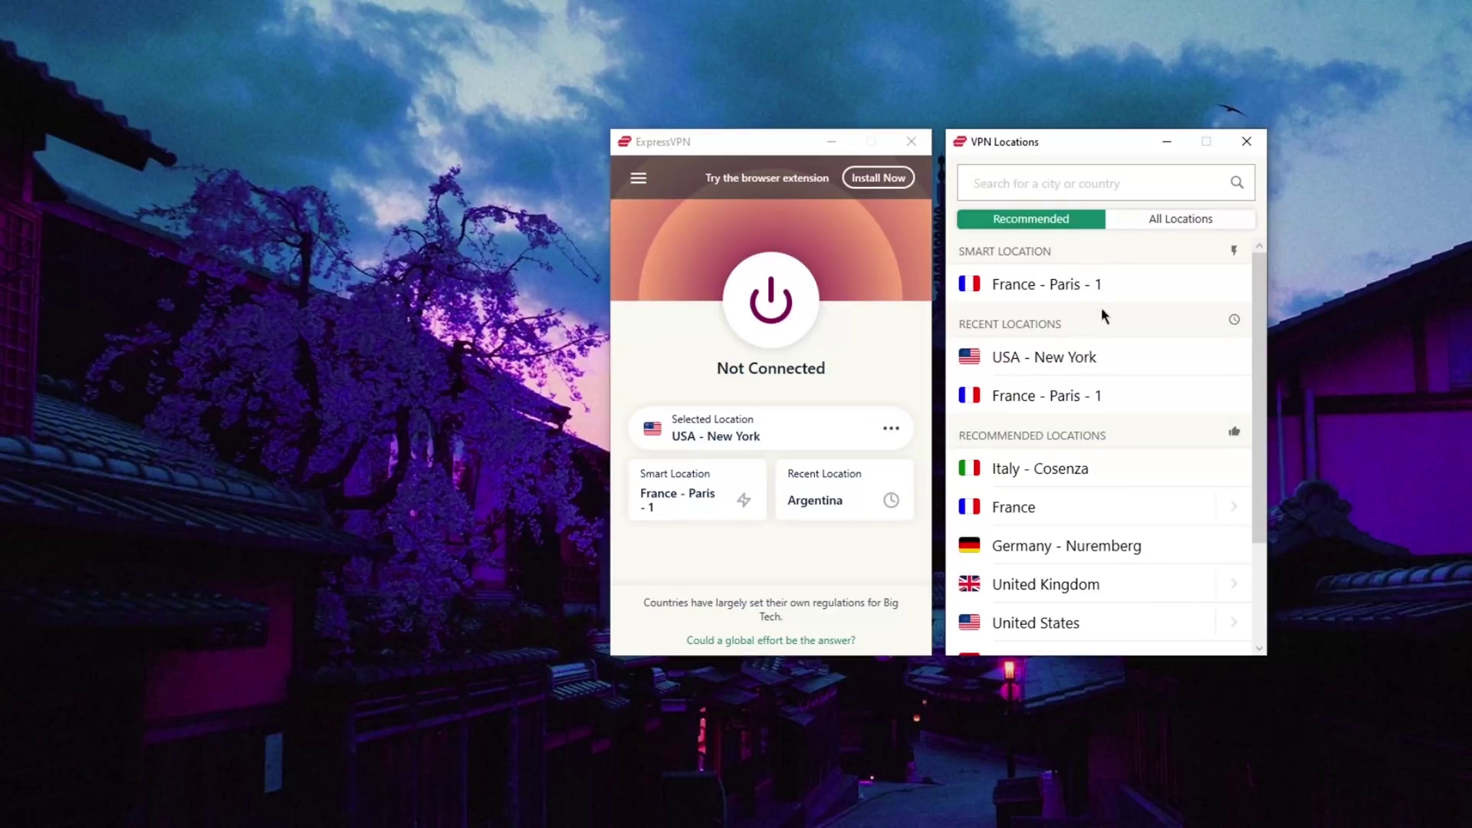
scroll(1112, 345, "down", 3)
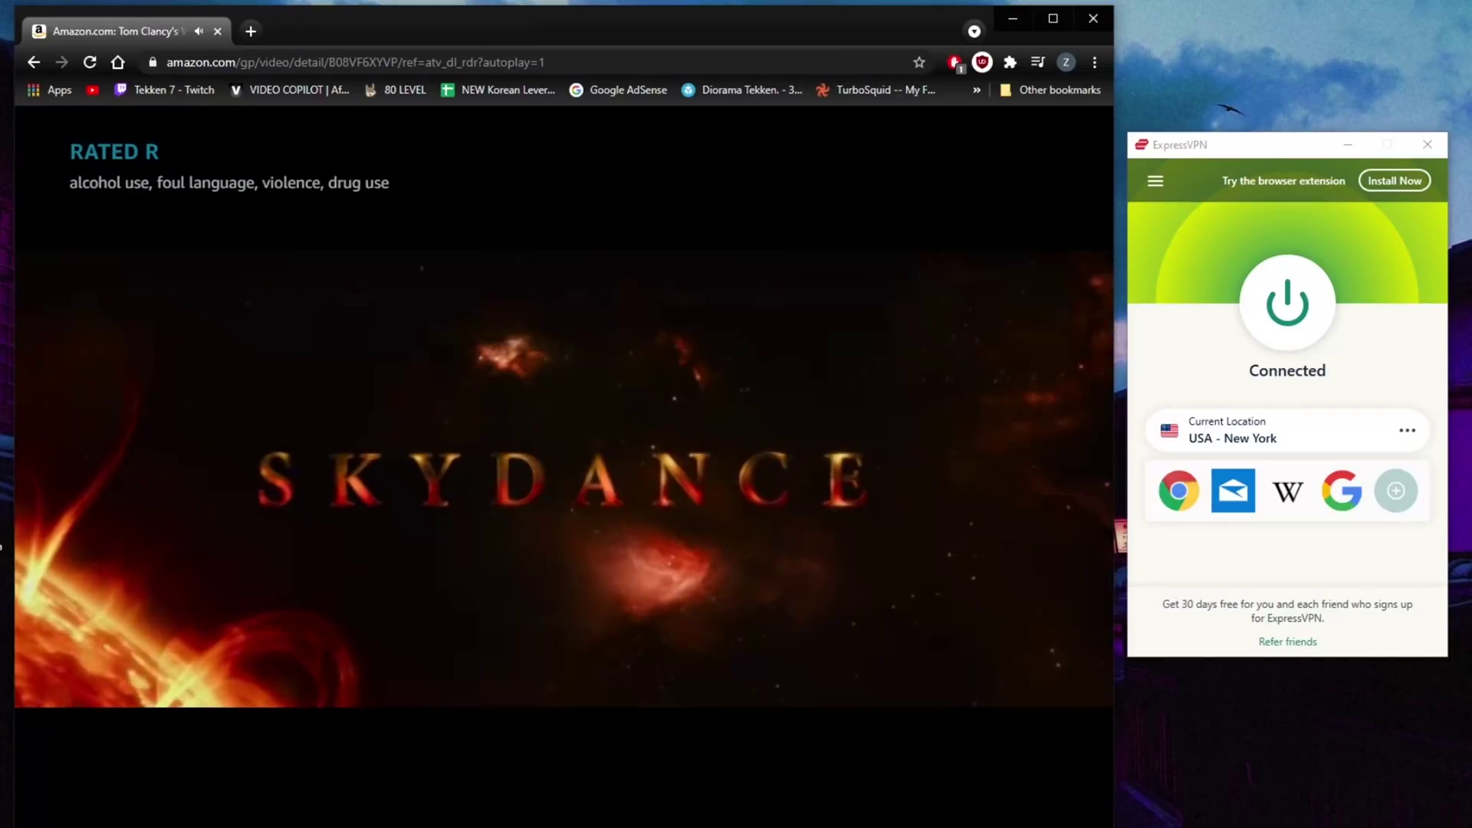
Play the Paramount title on Prime Video, then list network adapter details in Command Prompt
mouse_move(851, 568)
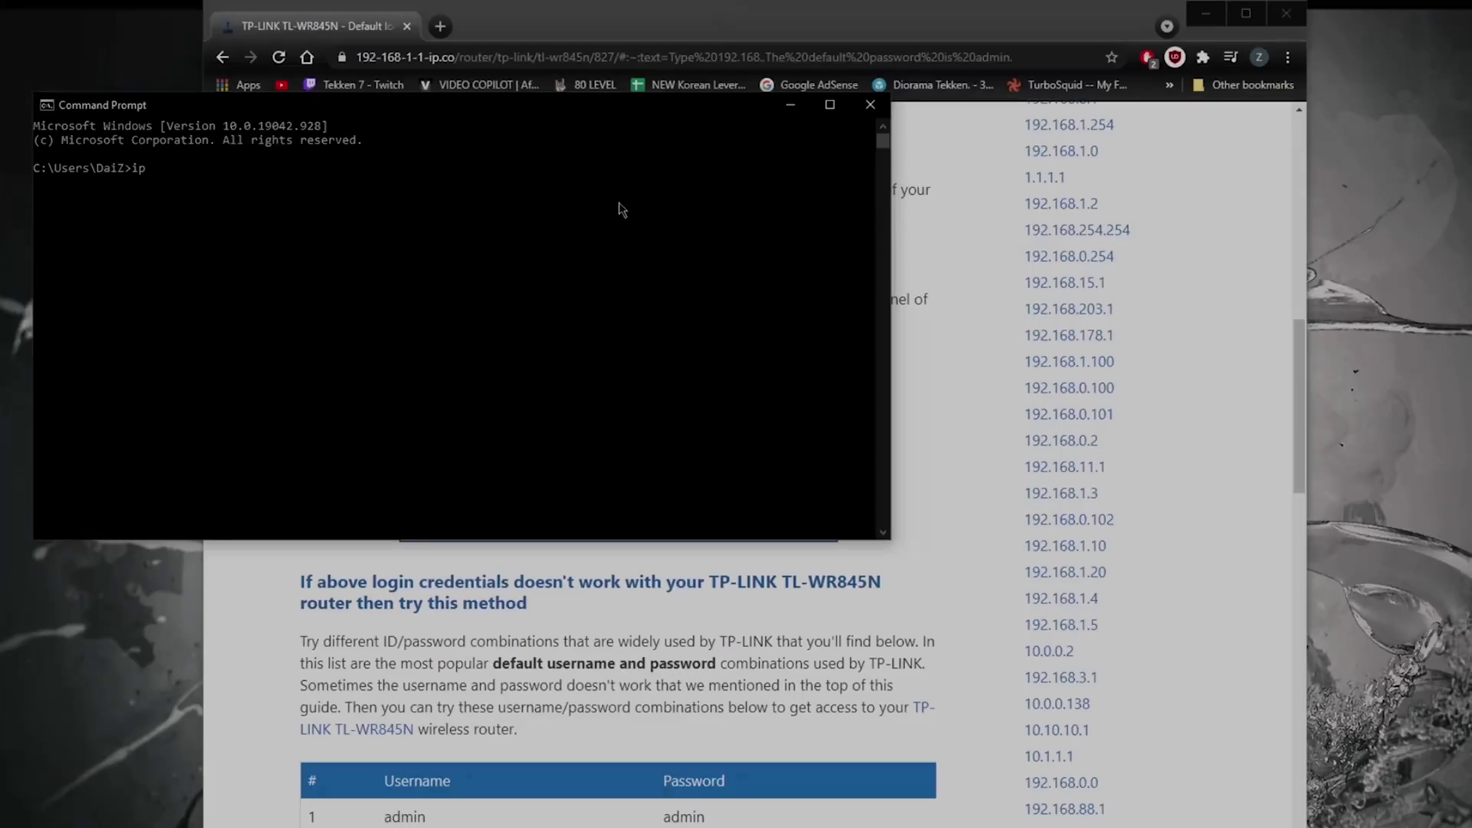
type("config")
key("Return")
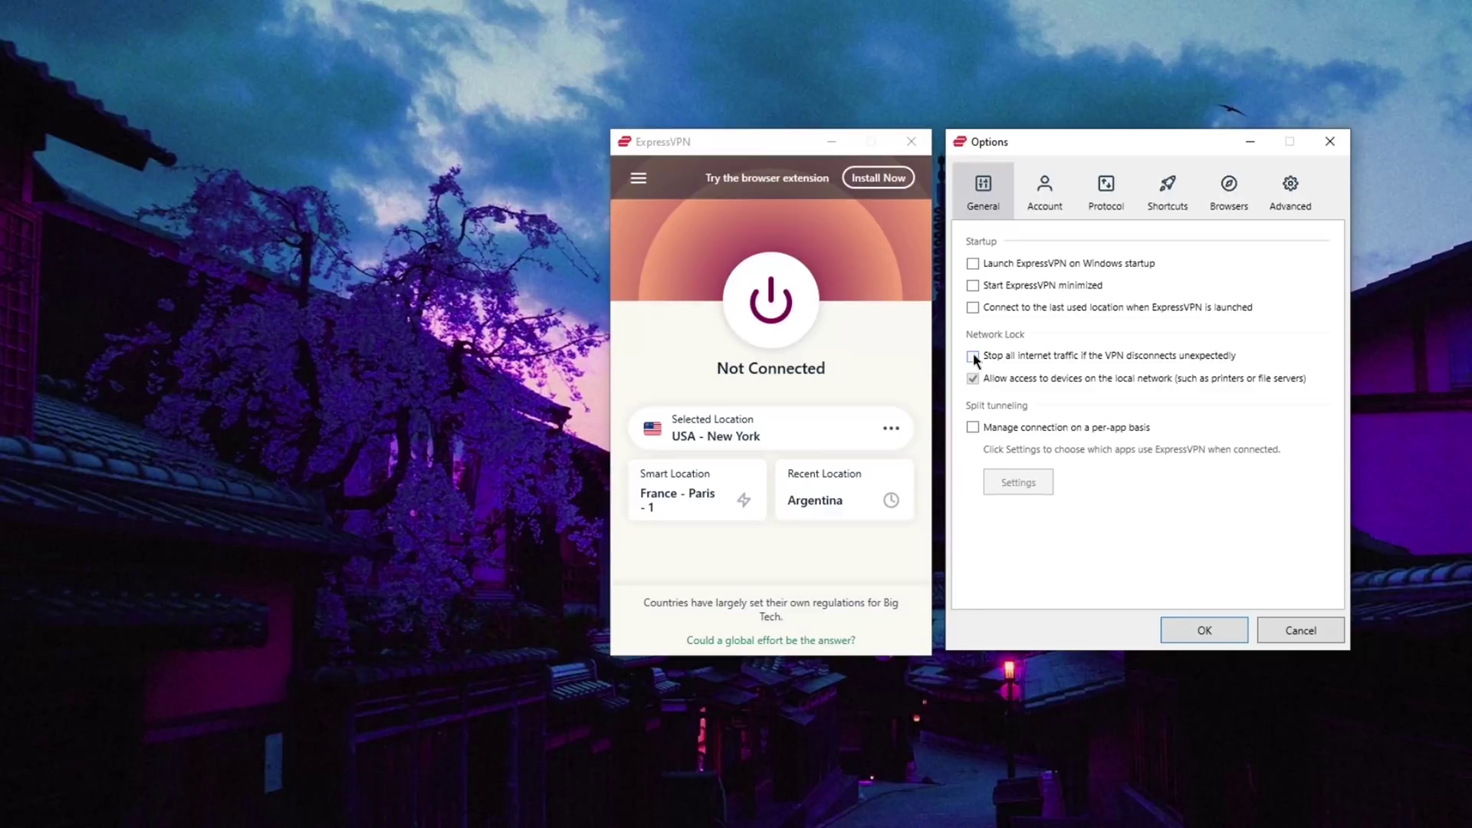
View the protocol choices, then try letting only selected apps use the VPN in per-app split tunneling
left_click(1081, 201)
left_click(1102, 205)
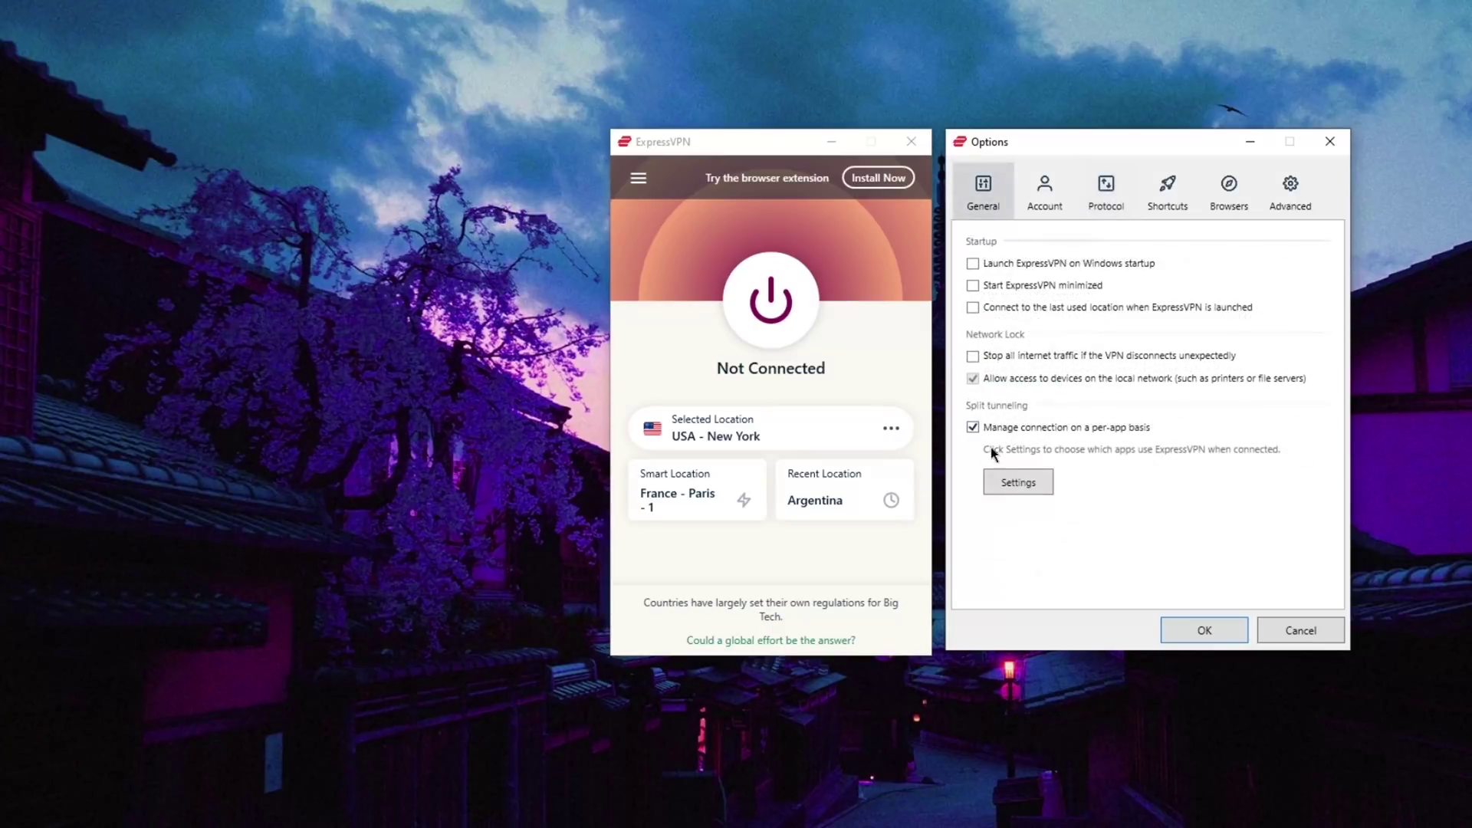
left_click(1020, 481)
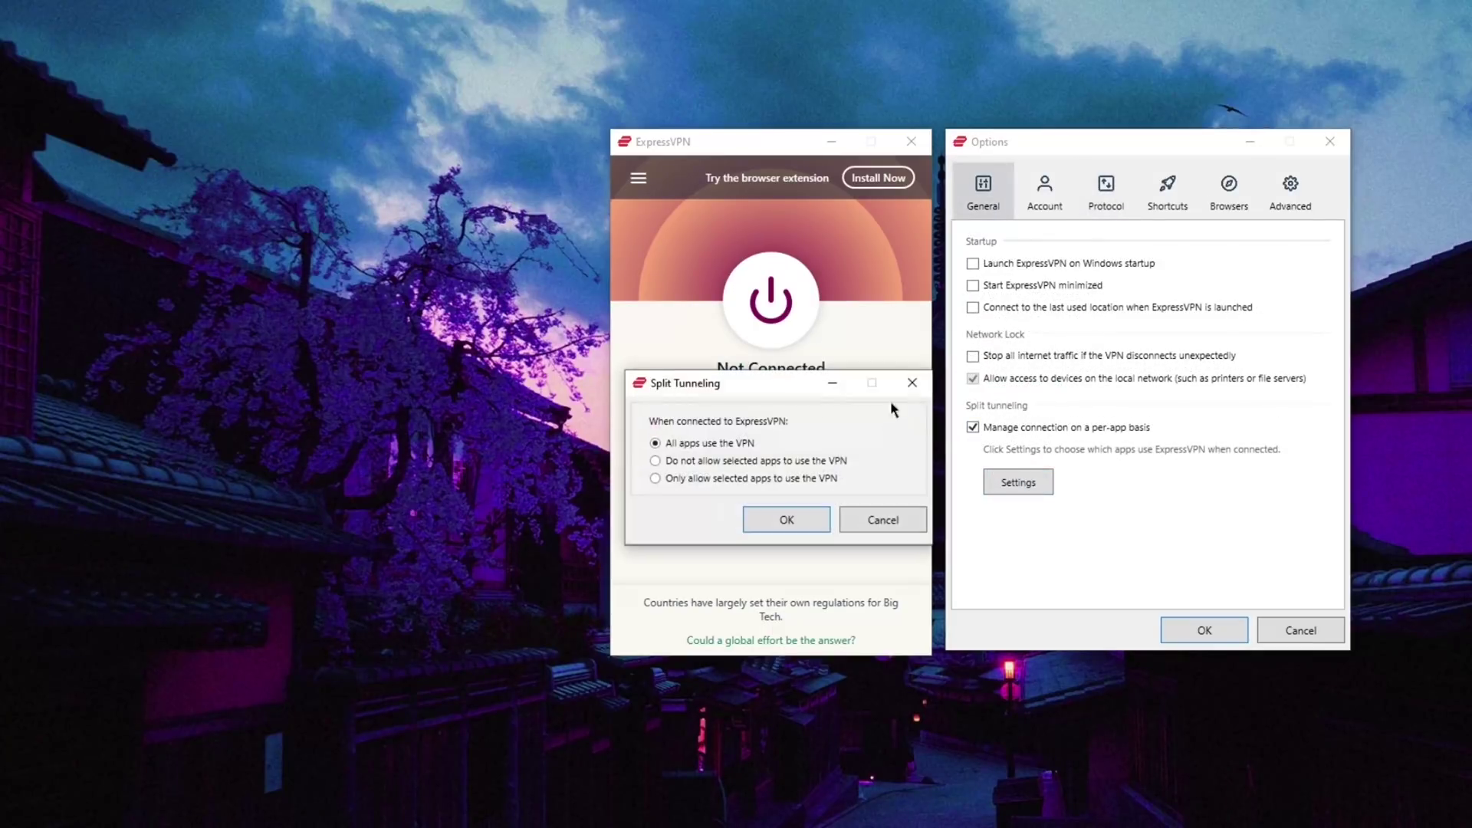
left_click(656, 462)
left_click(656, 479)
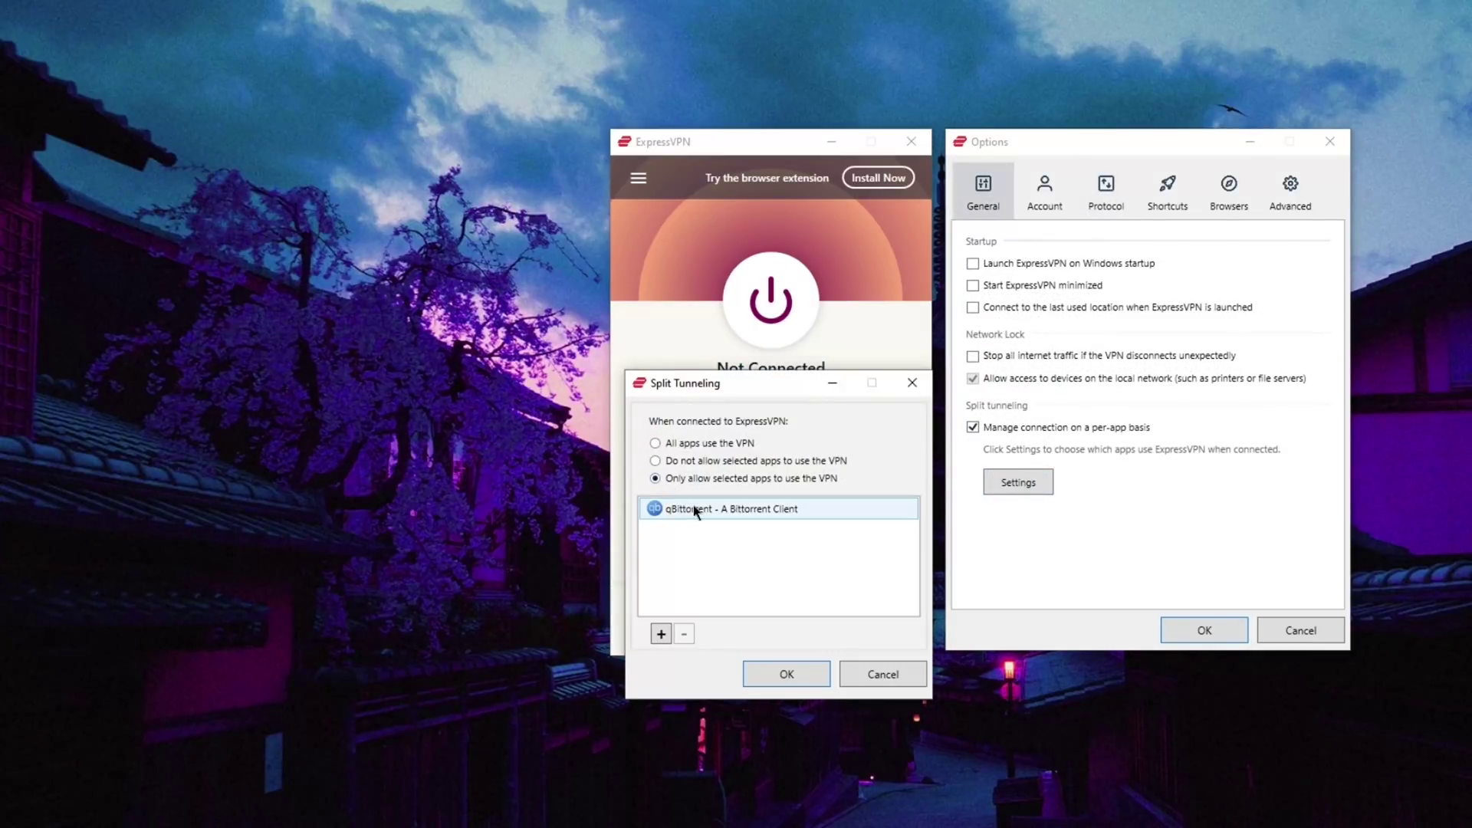
left_click(661, 634)
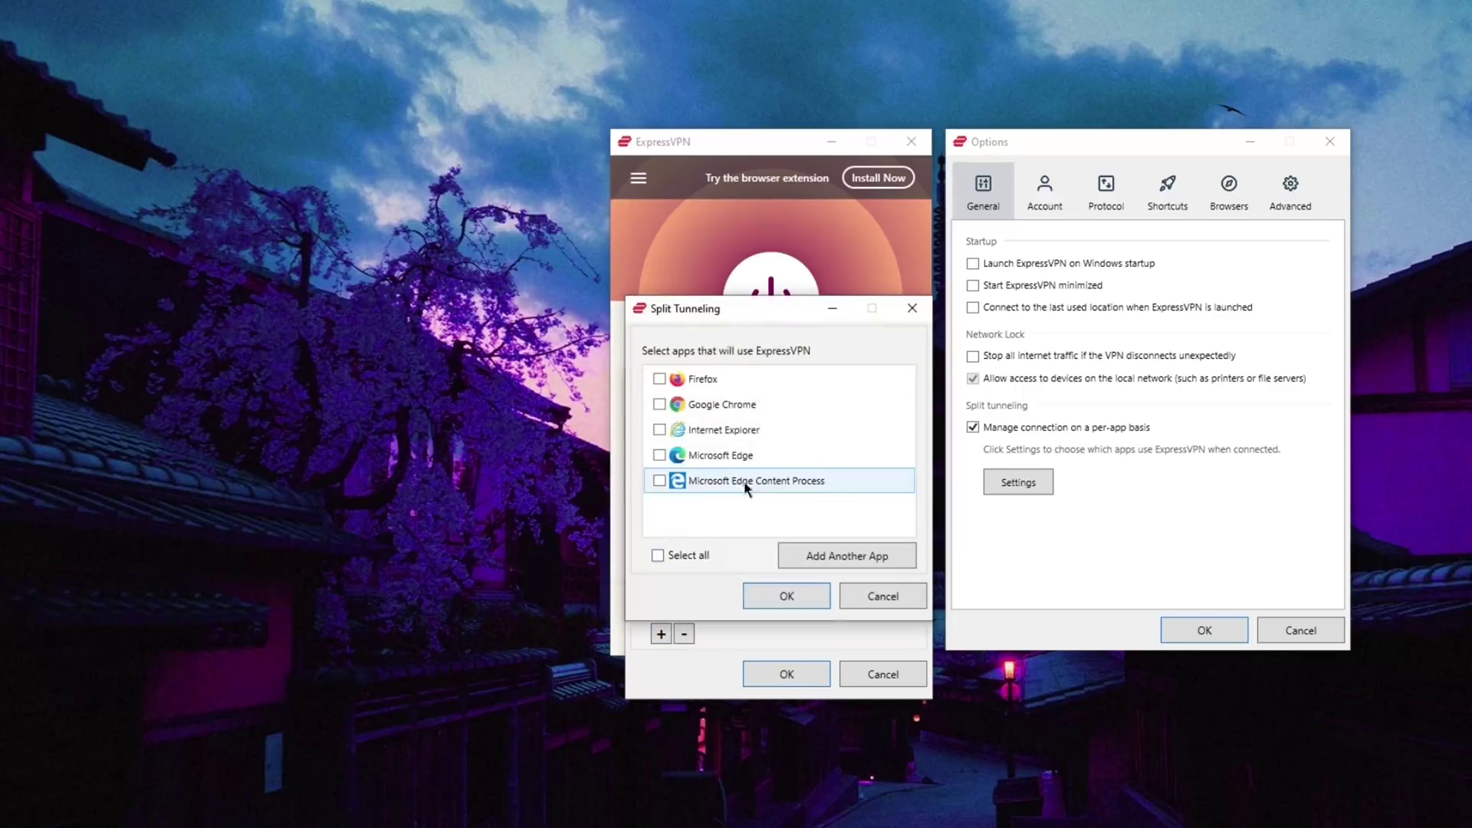
left_click(874, 595)
Try excluding selected apps instead, cancel the setup, and turn per-app split tunneling off
left_click(656, 461)
left_click(661, 633)
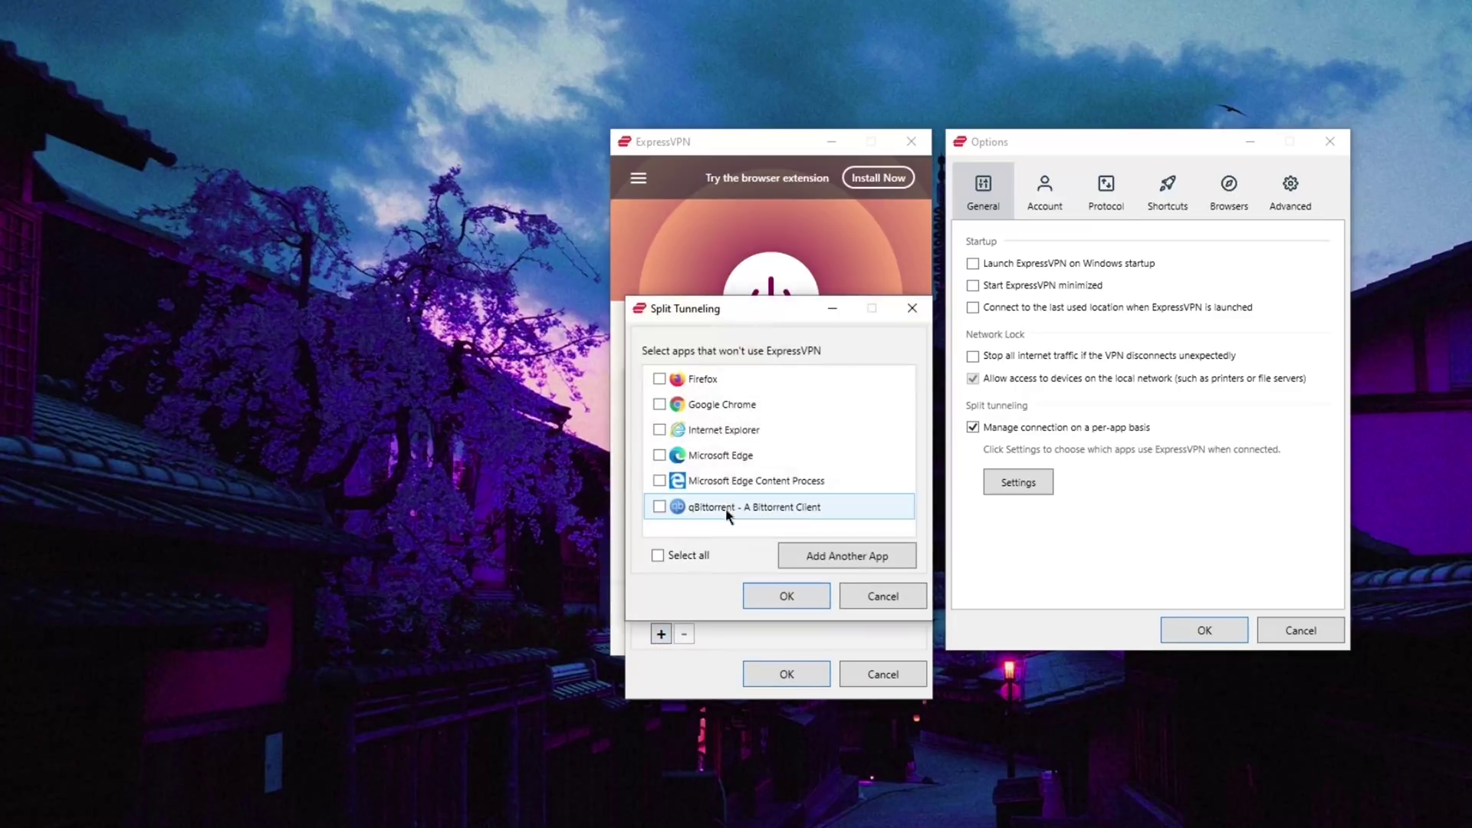
left_click(881, 596)
left_click(883, 674)
left_click(972, 427)
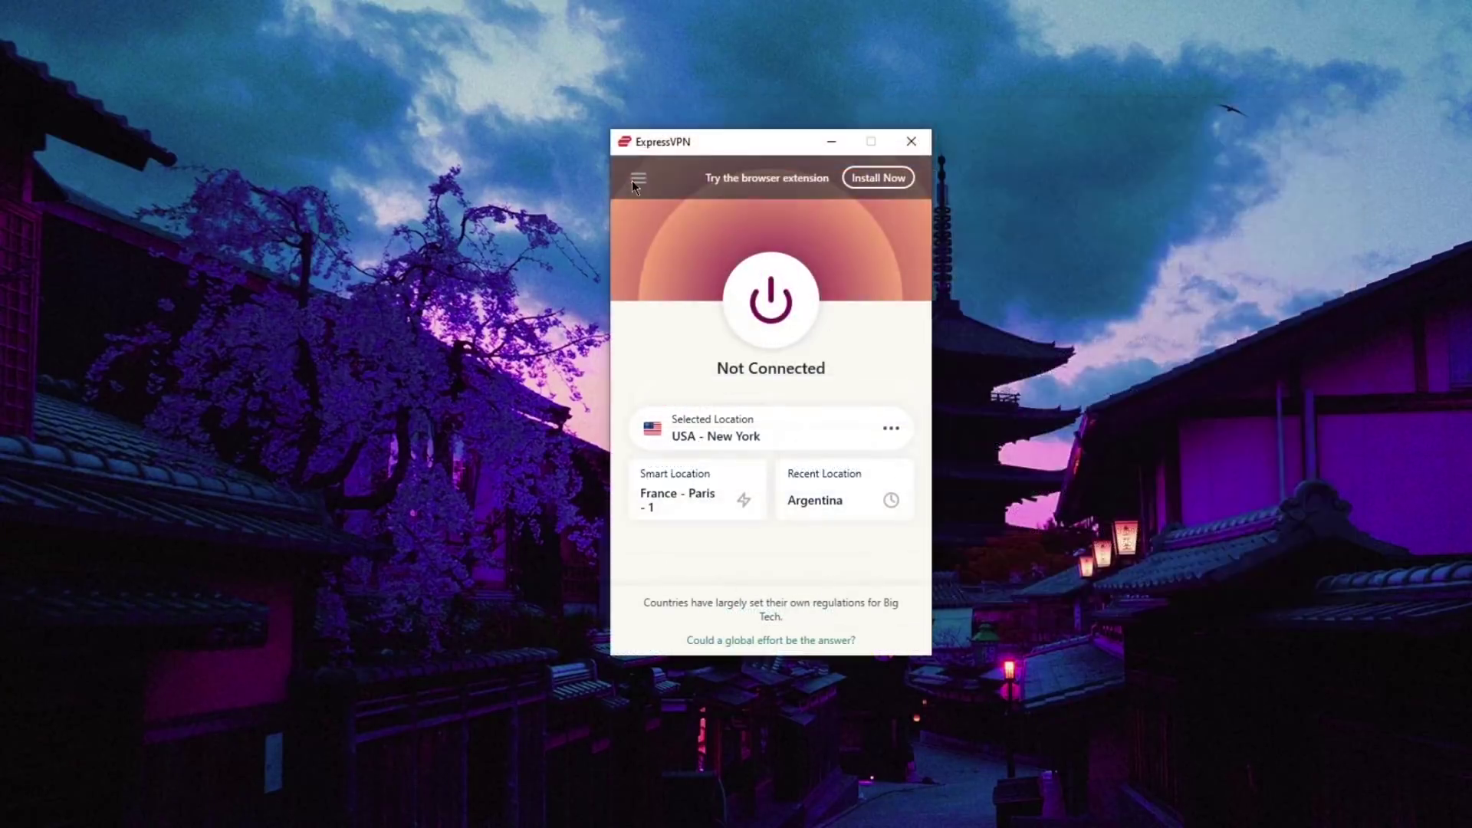
Open ExpressVPN Options from the menu and view the Protocol tab's choices
left_click(638, 179)
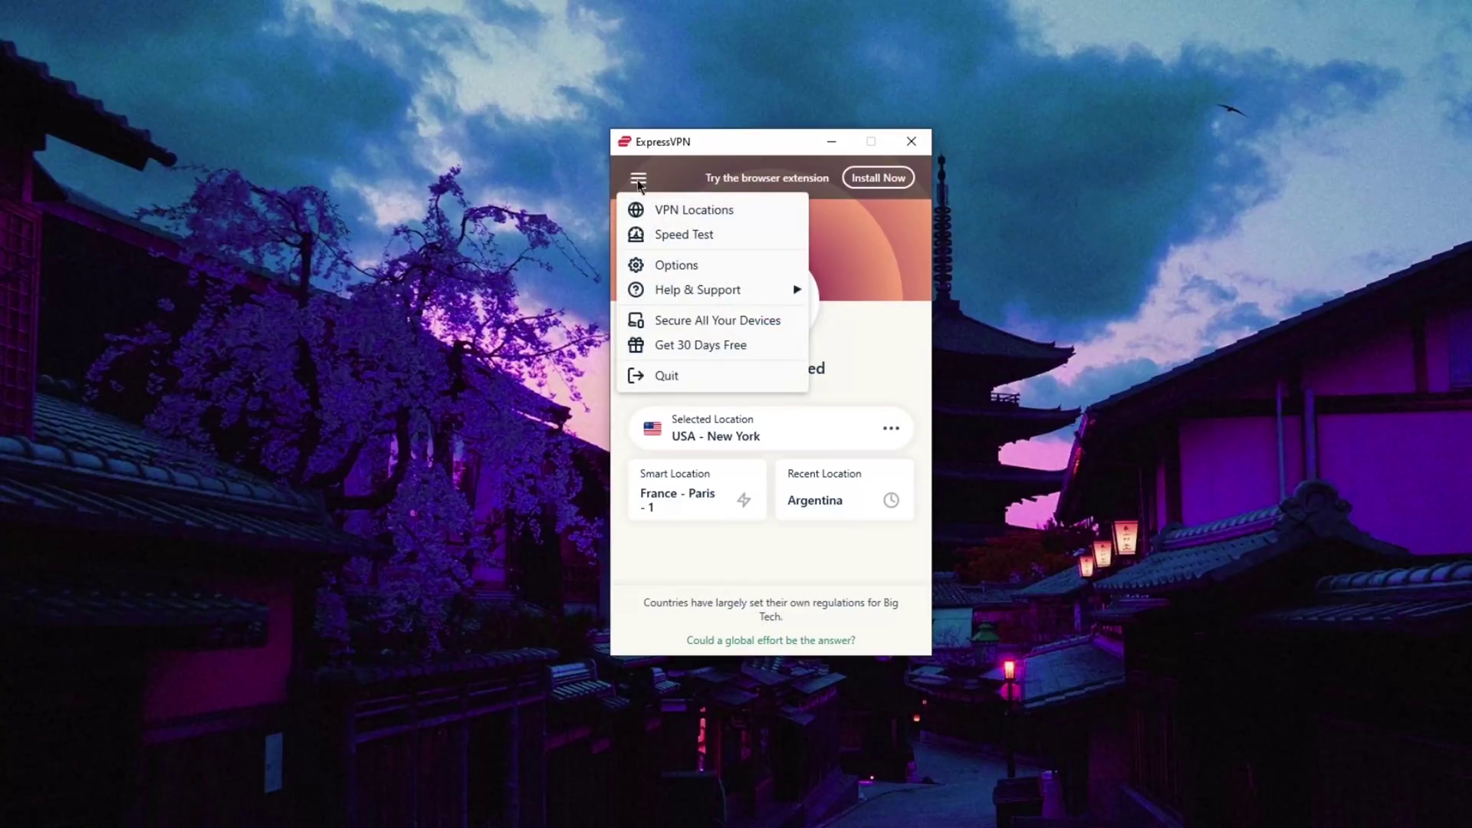
left_click(680, 267)
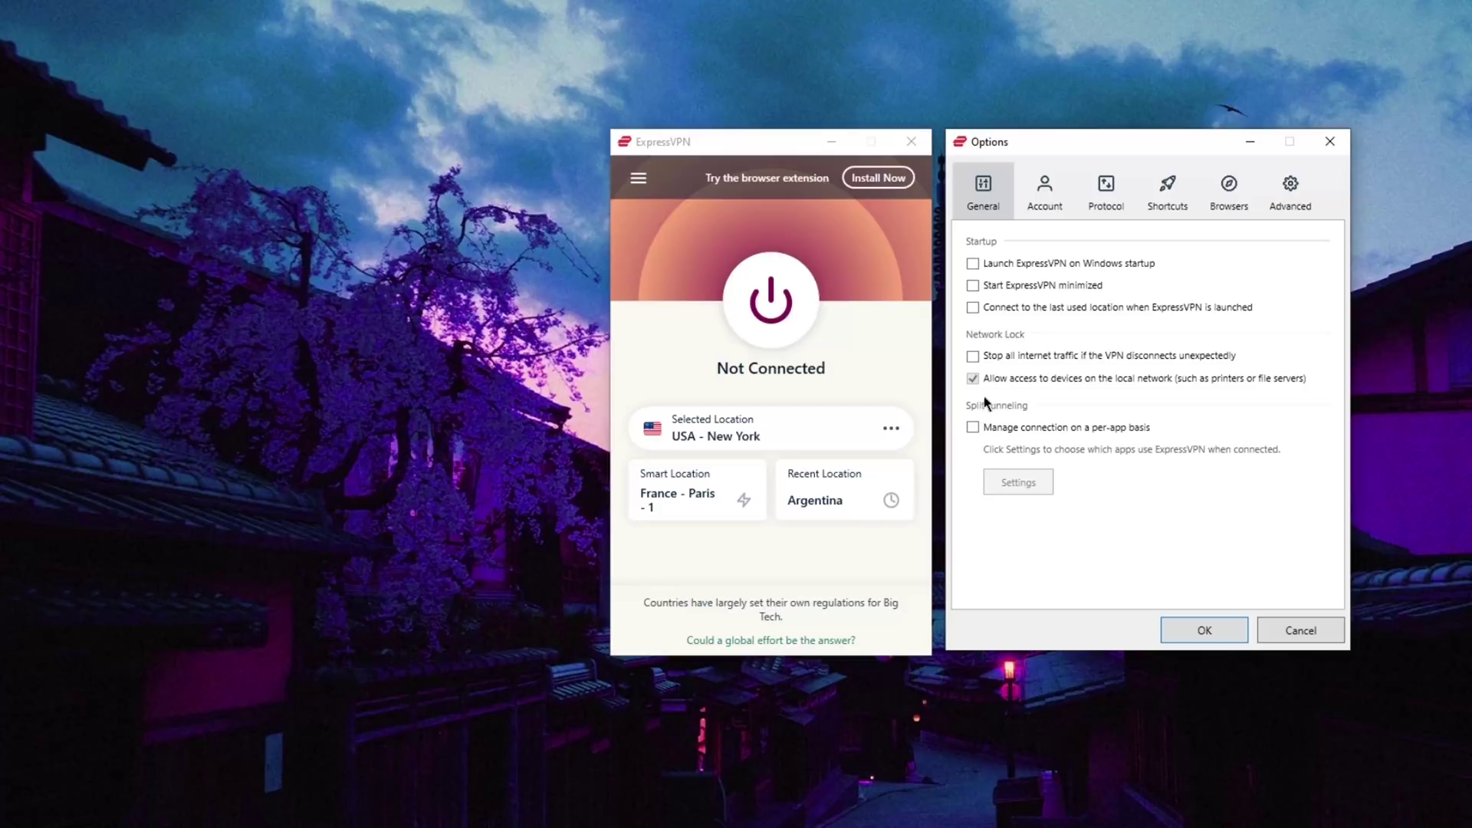
left_click(1111, 200)
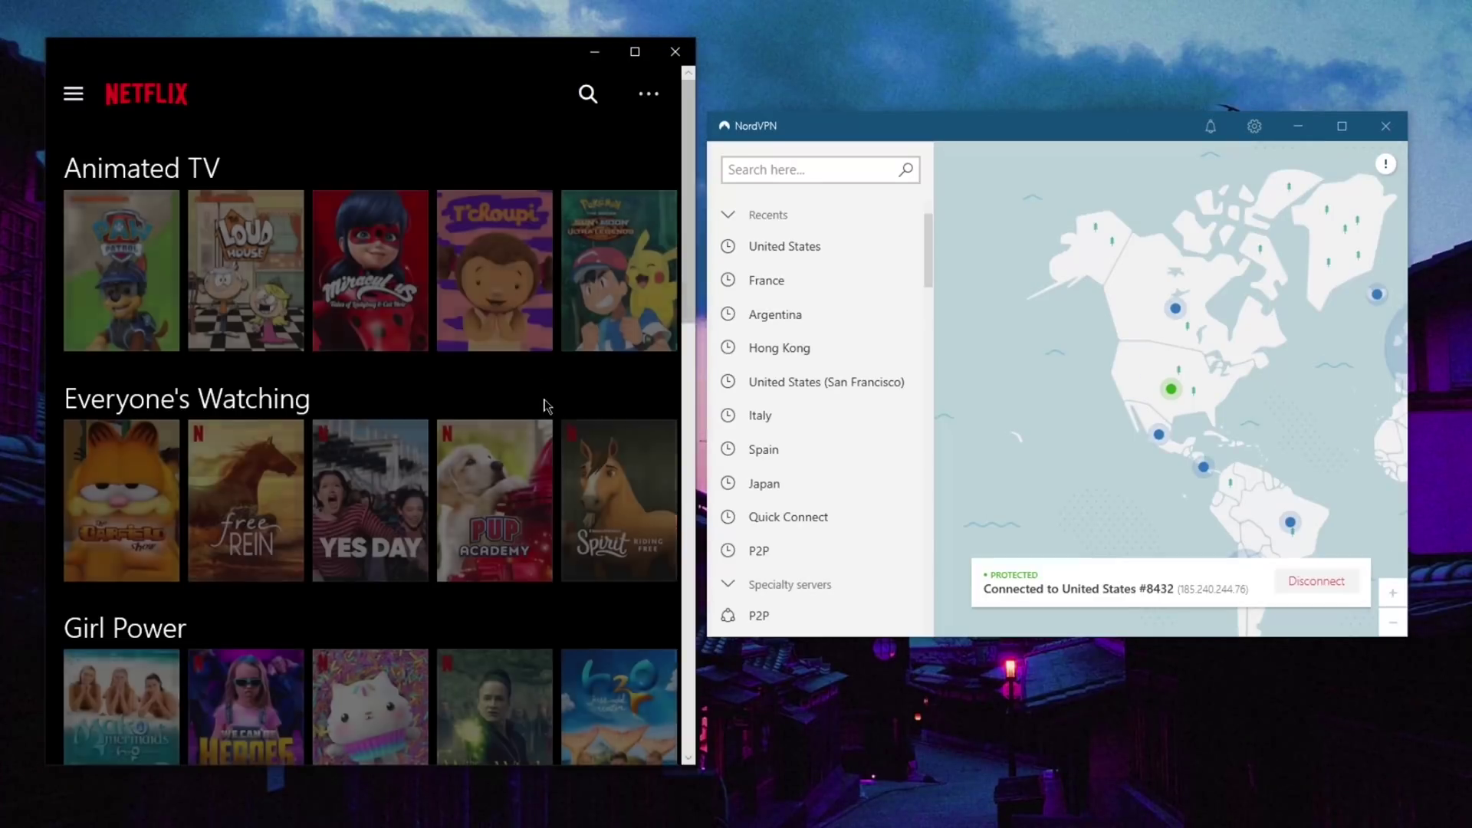
scroll(546, 404, "down", 3)
scroll(552, 405, "down", 8)
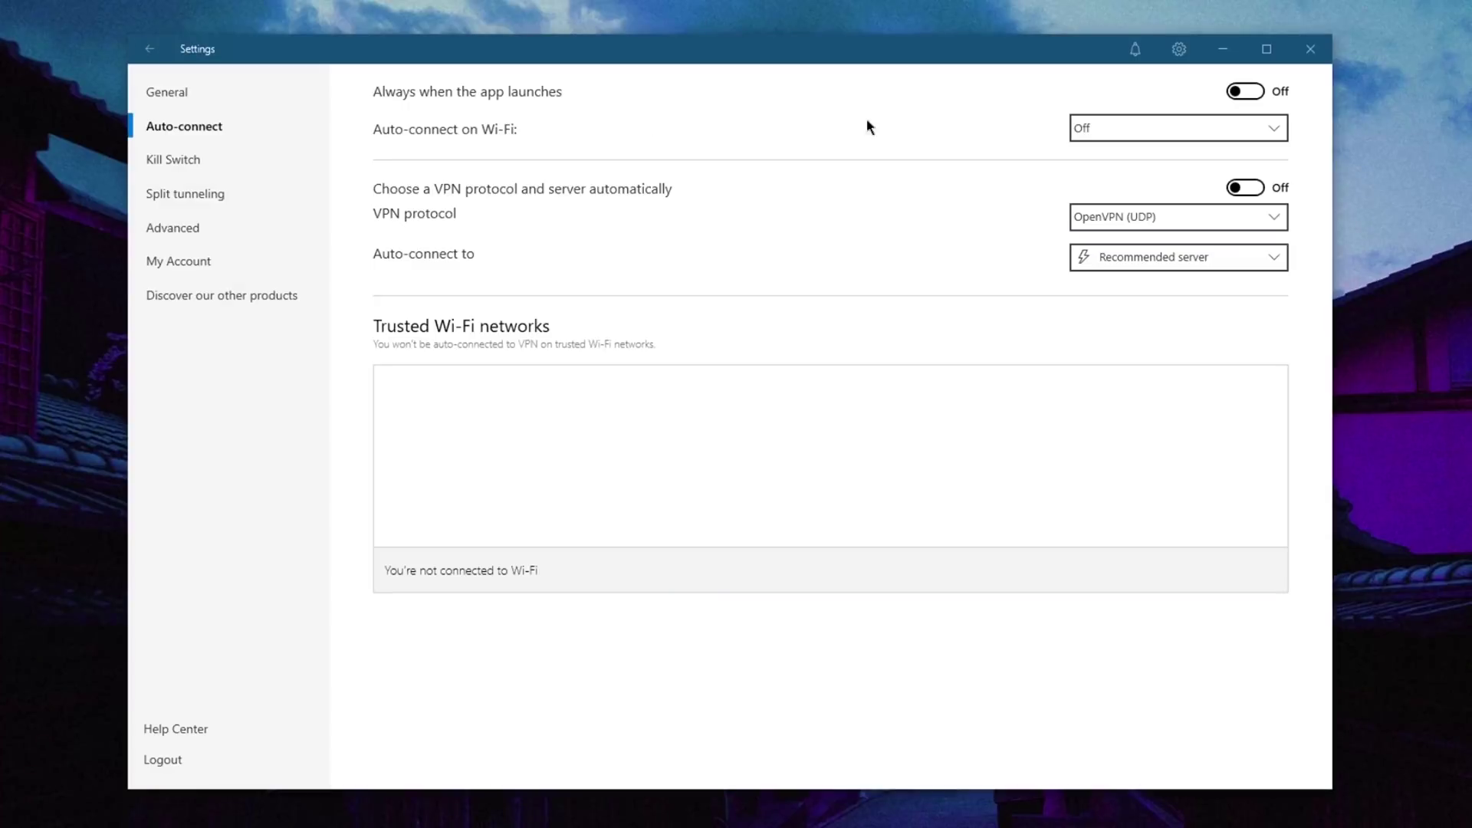
Show the auto-connect VPN protocol options and choose NordLynx
left_click(1250, 226)
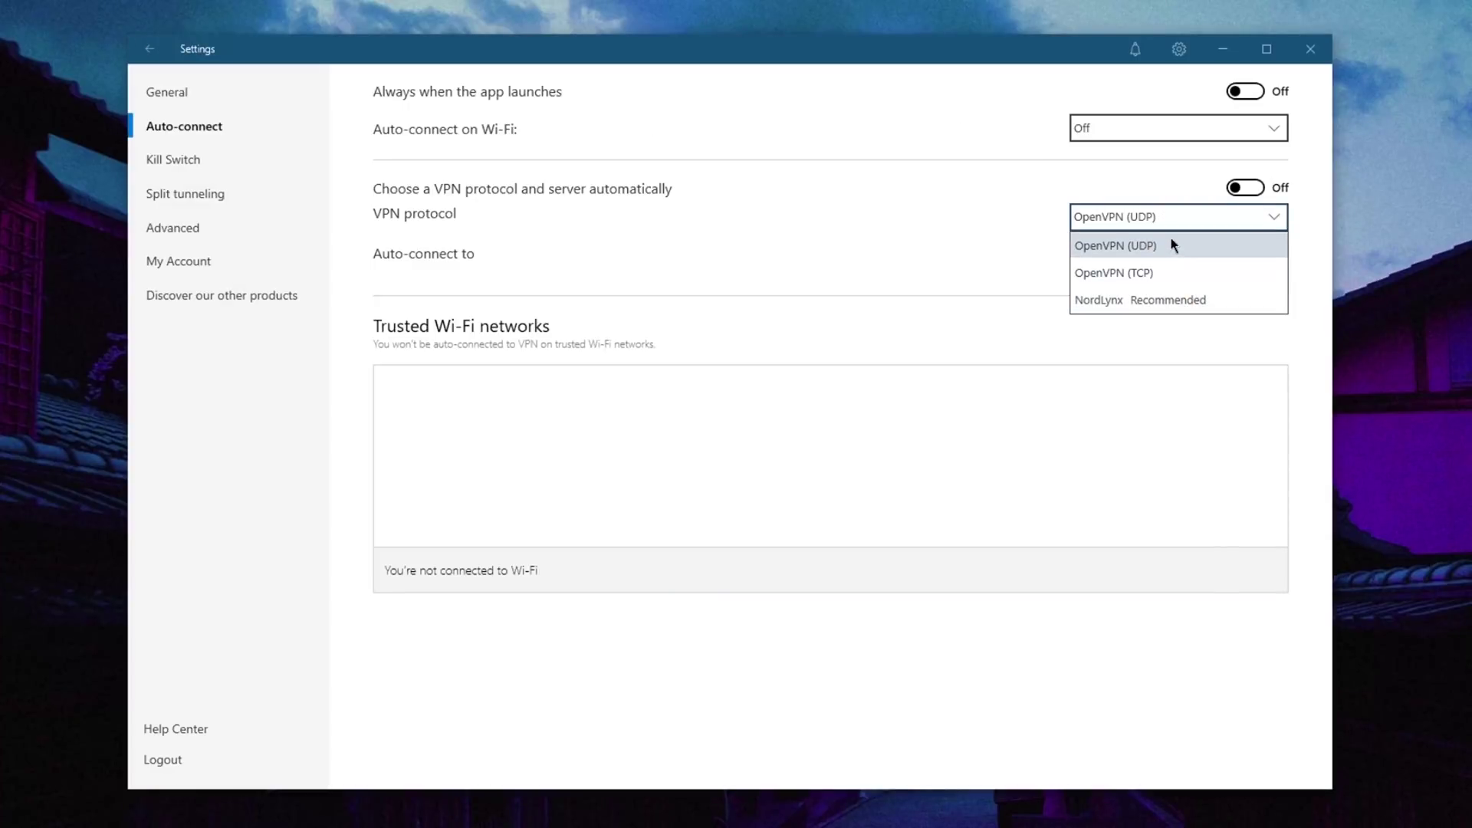
left_click(1185, 297)
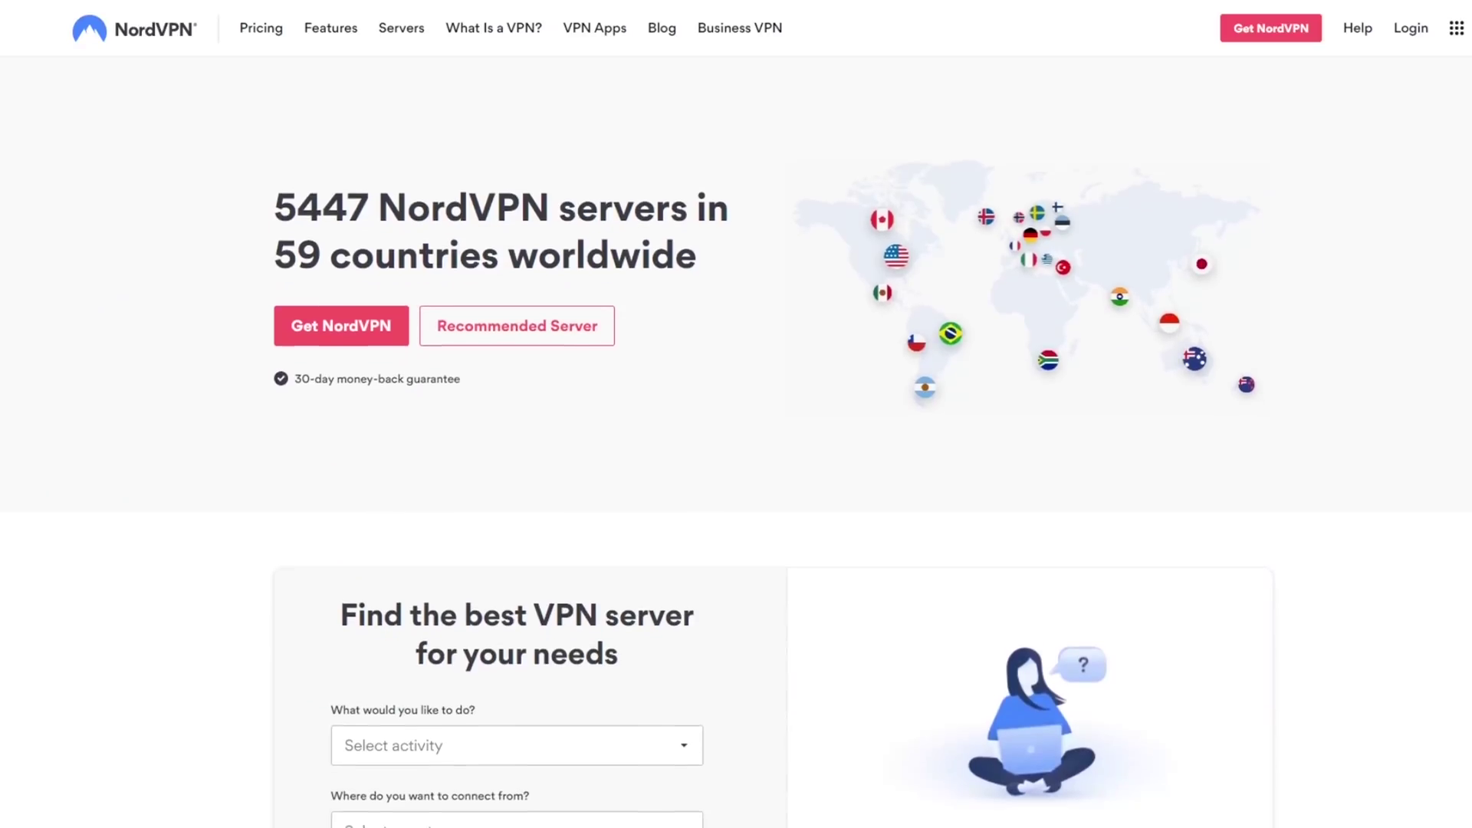
Scroll through the 5447-servers page and the 'One NordVPN account secures 6 devices' page
scroll(736, 460, "down", 2)
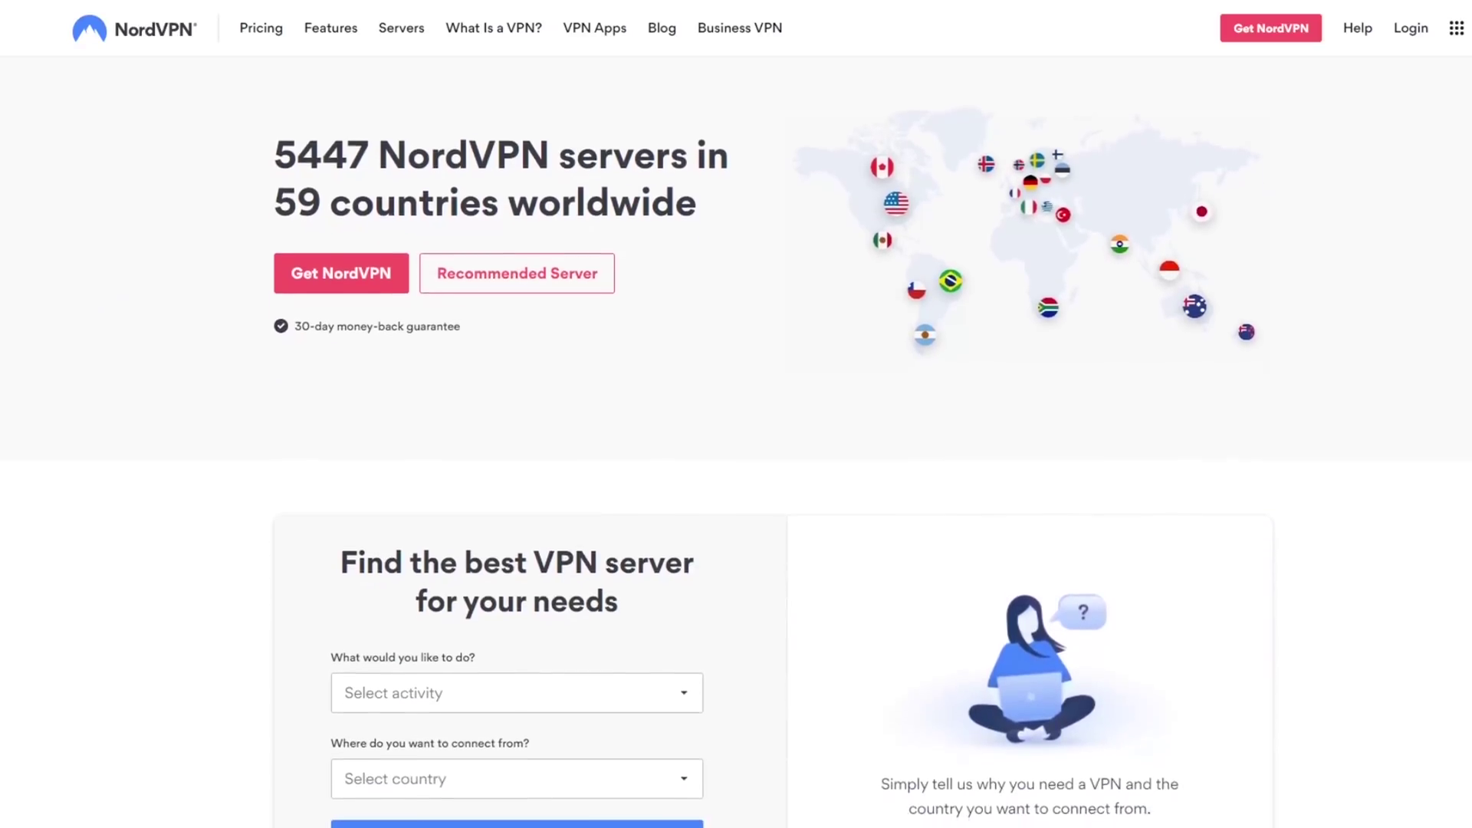
scroll(736, 460, "down", 1)
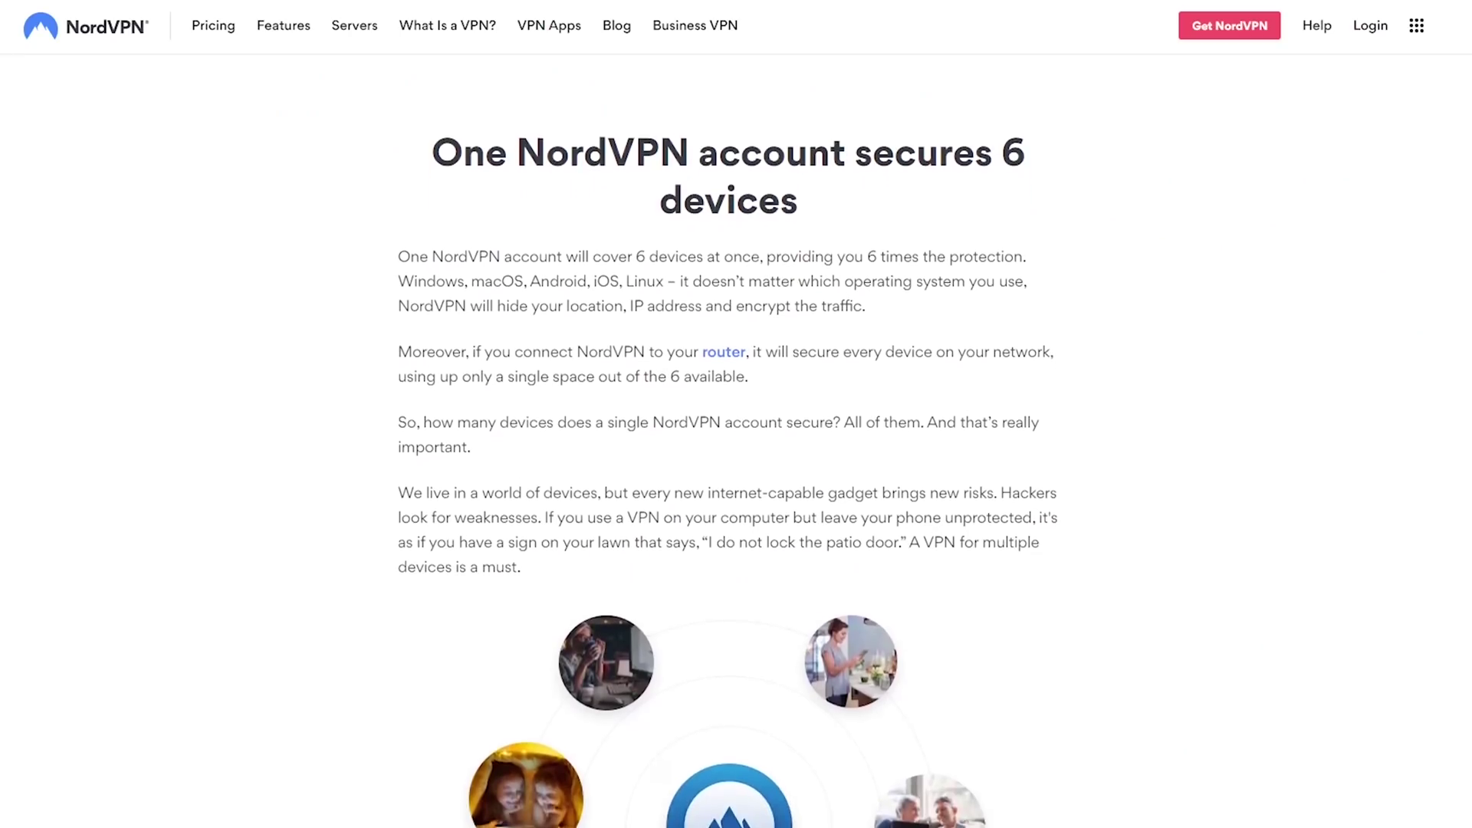
scroll(736, 460, "down", 2)
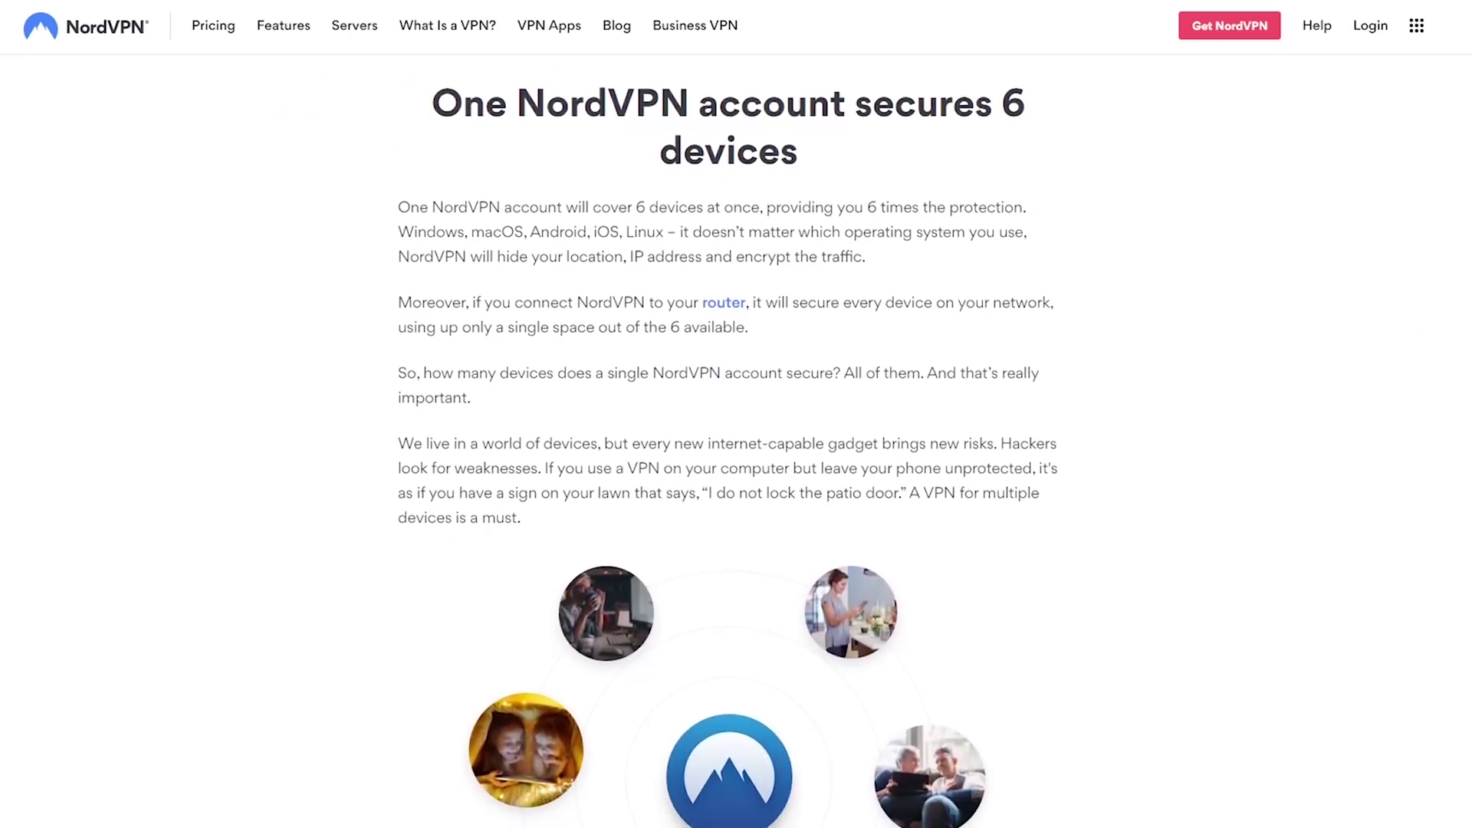
scroll(736, 460, "down", 2)
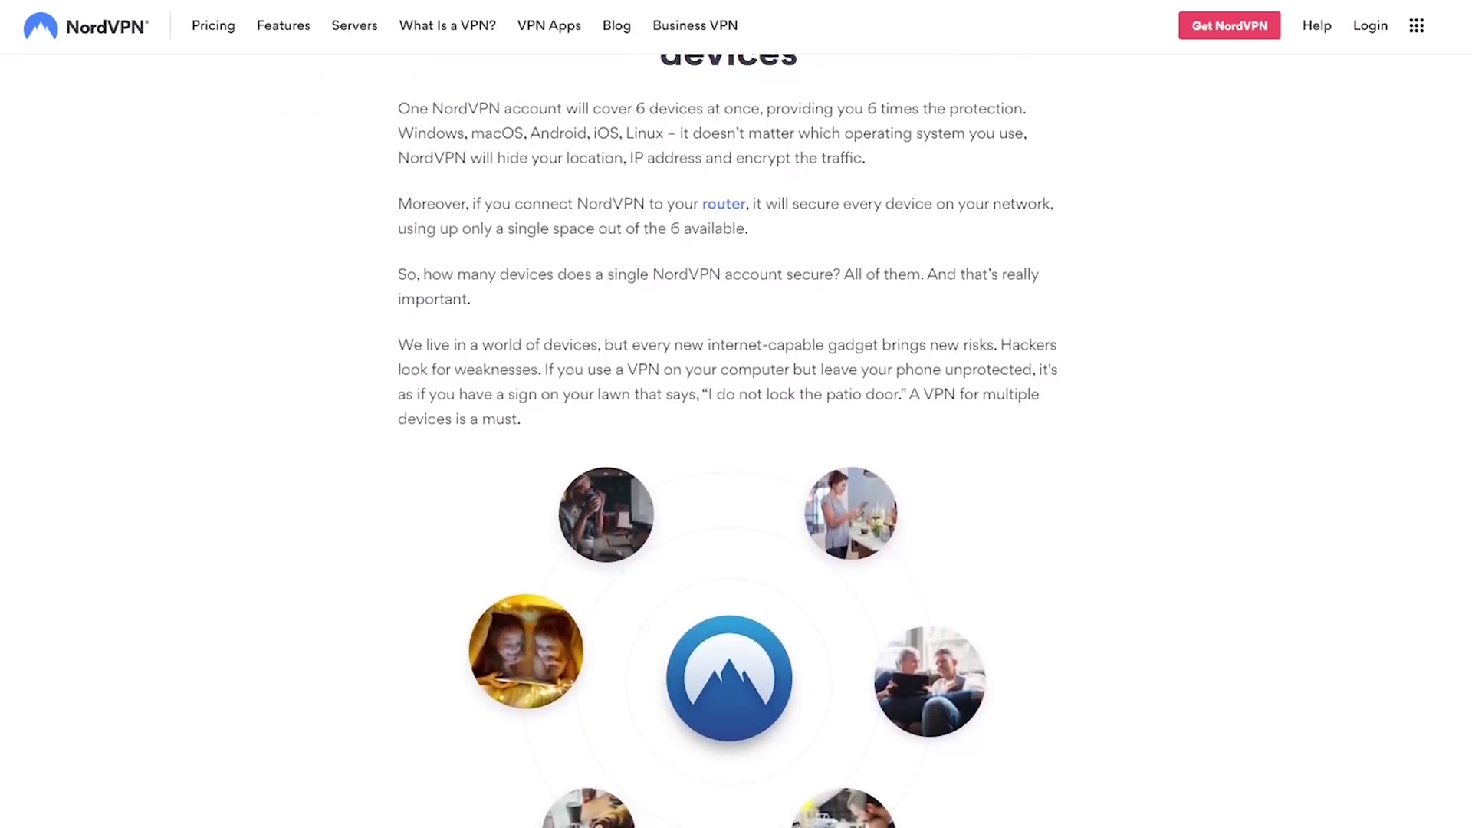
scroll(736, 460, "down", 2)
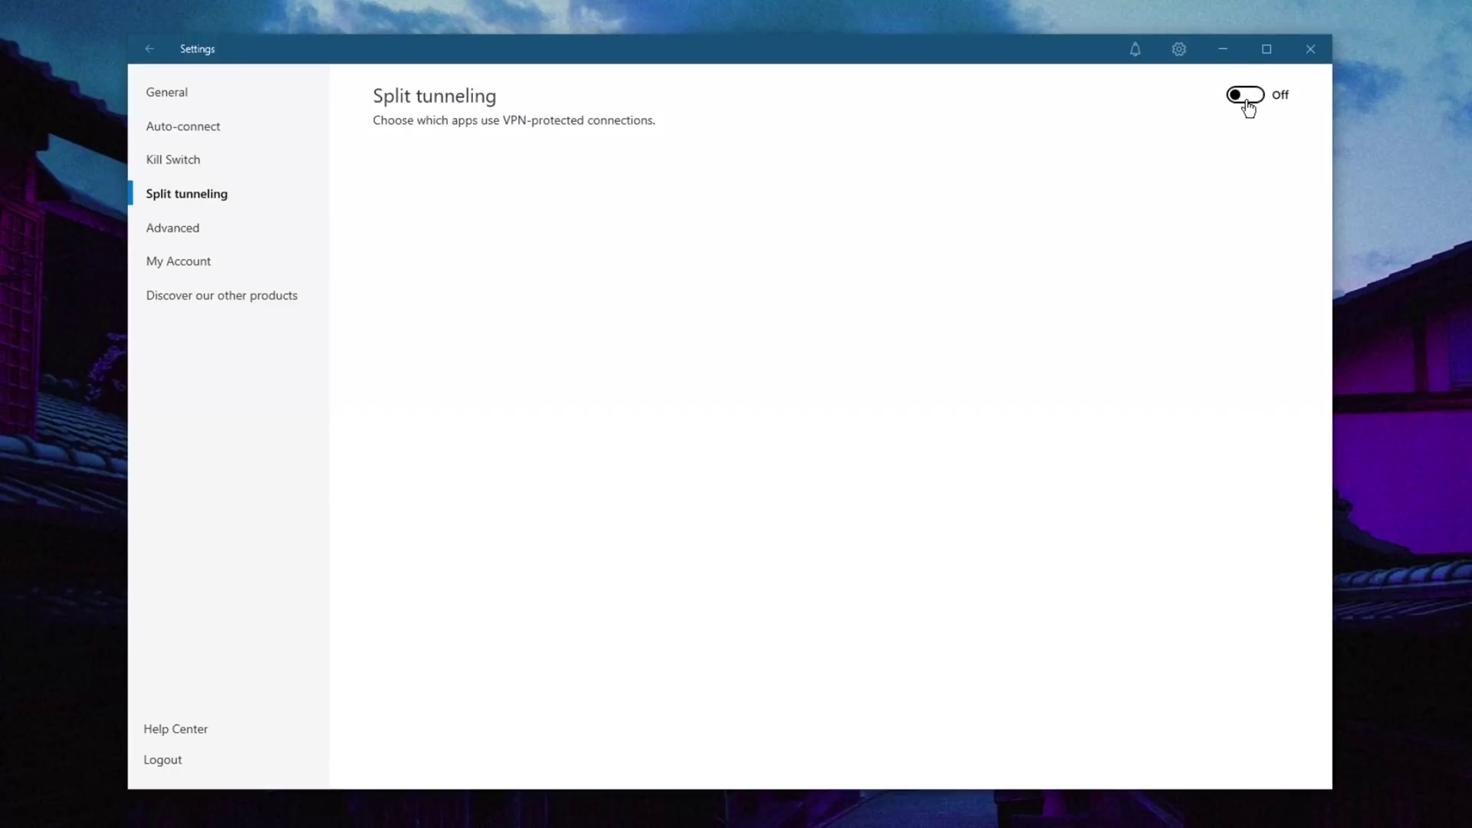
Turn on split tunneling, then show the Auto-connect VPN protocol dropdown
left_click(1247, 104)
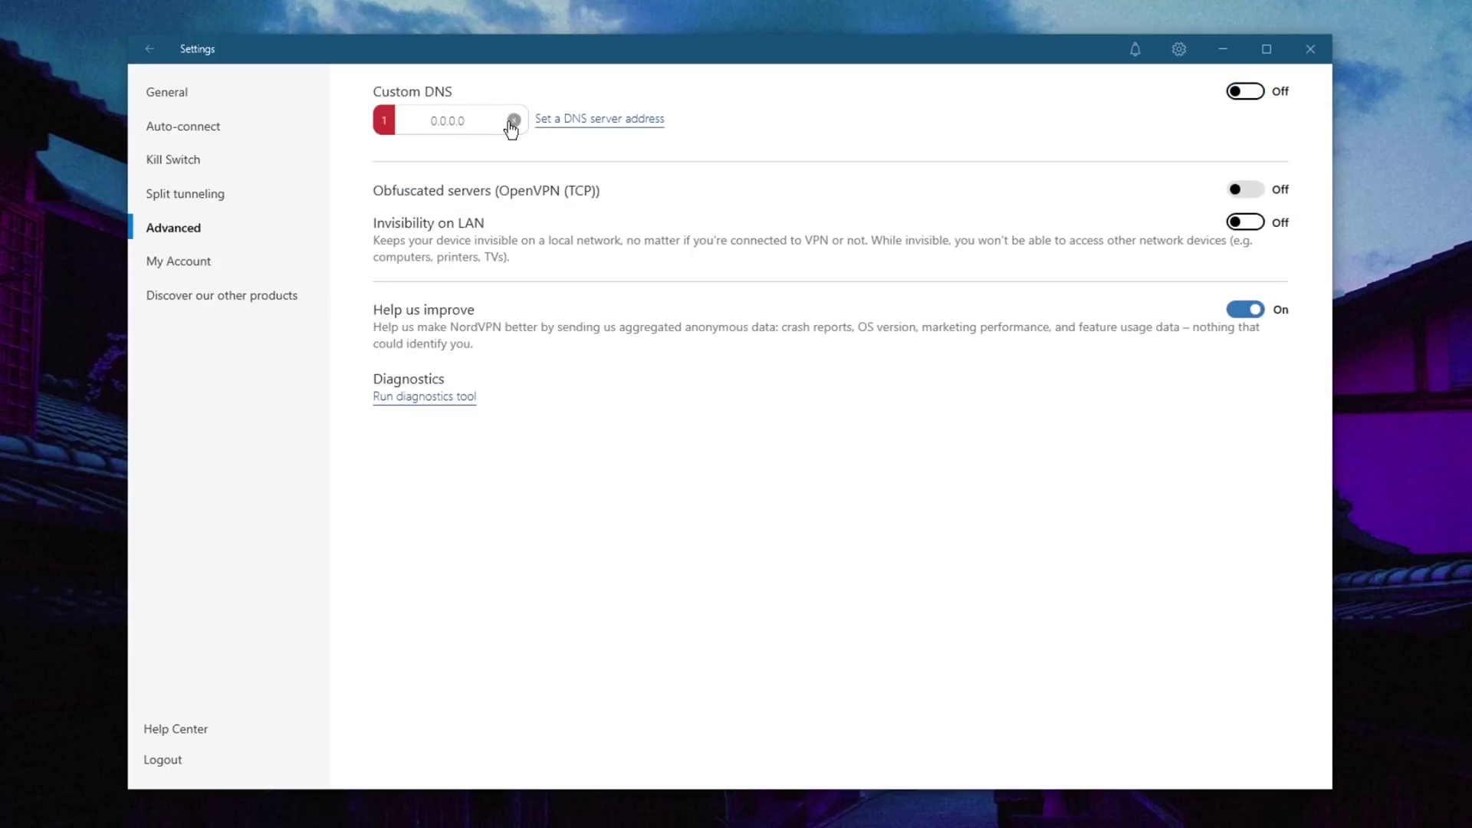
left_click(248, 138)
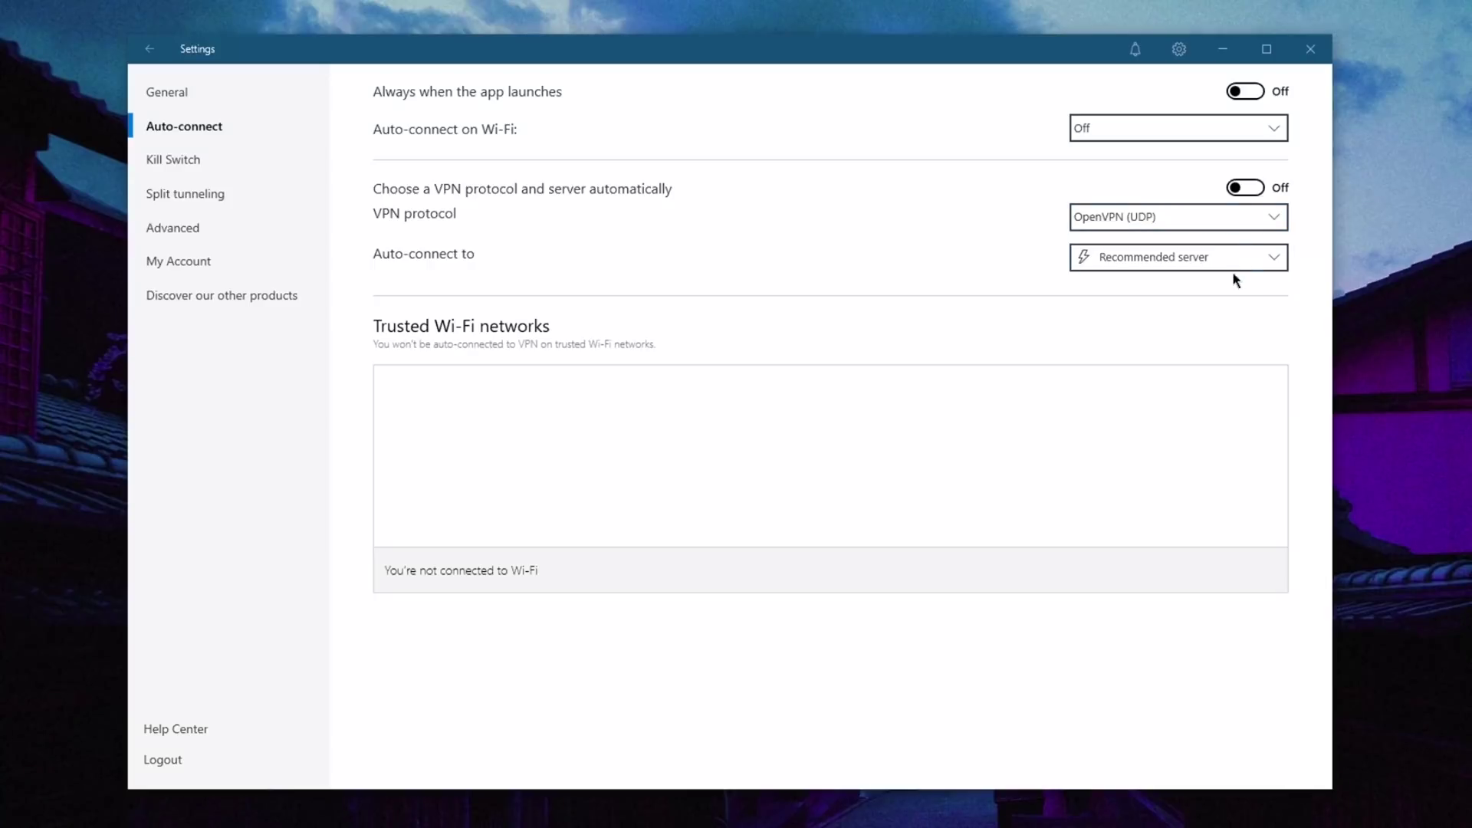
left_click(1263, 219)
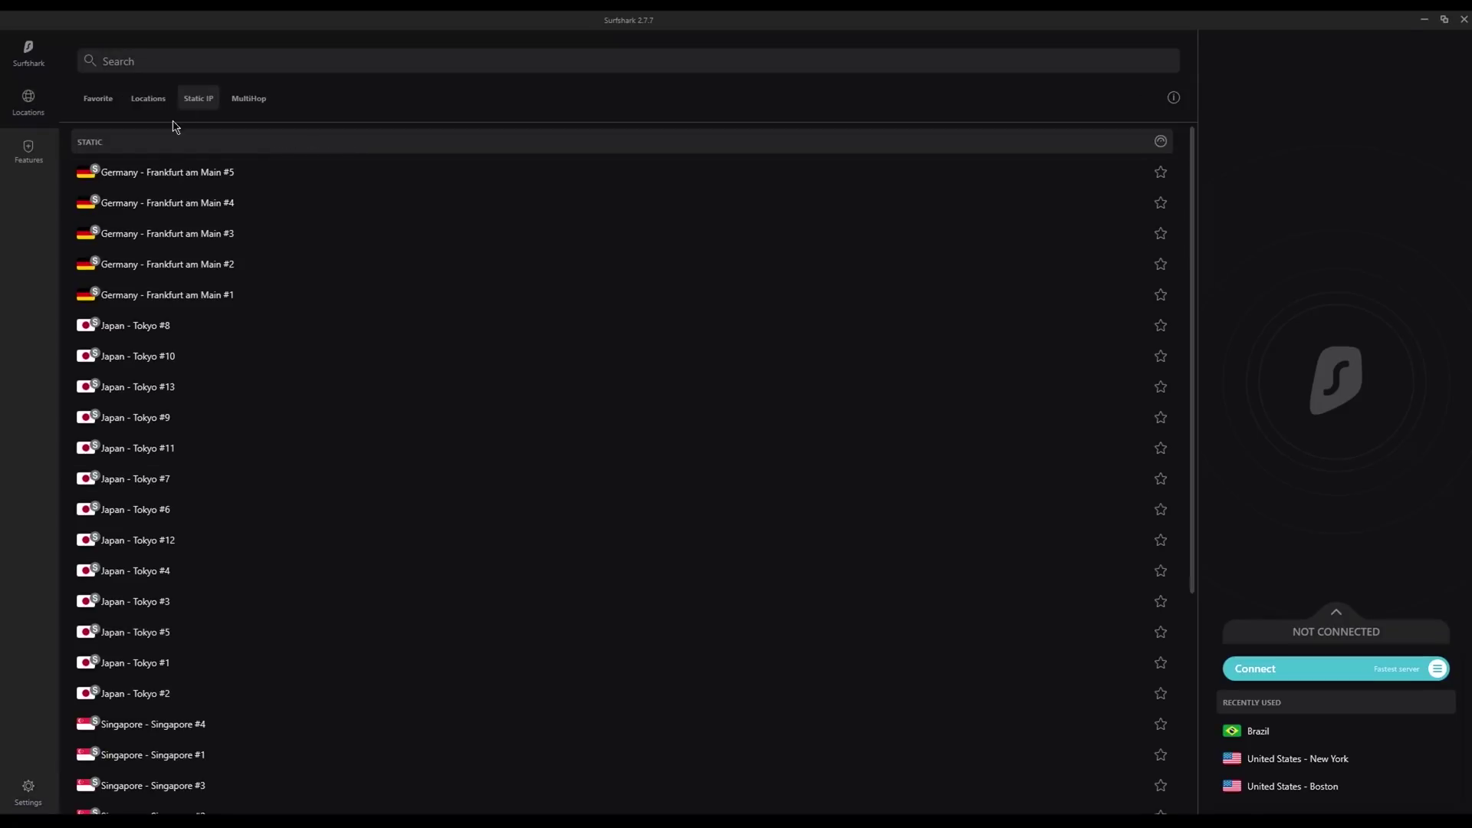
Browse Surfshark's MultiHop servers, set the Whitelister to Bypass VPN, and return to the features overview
left_click(248, 98)
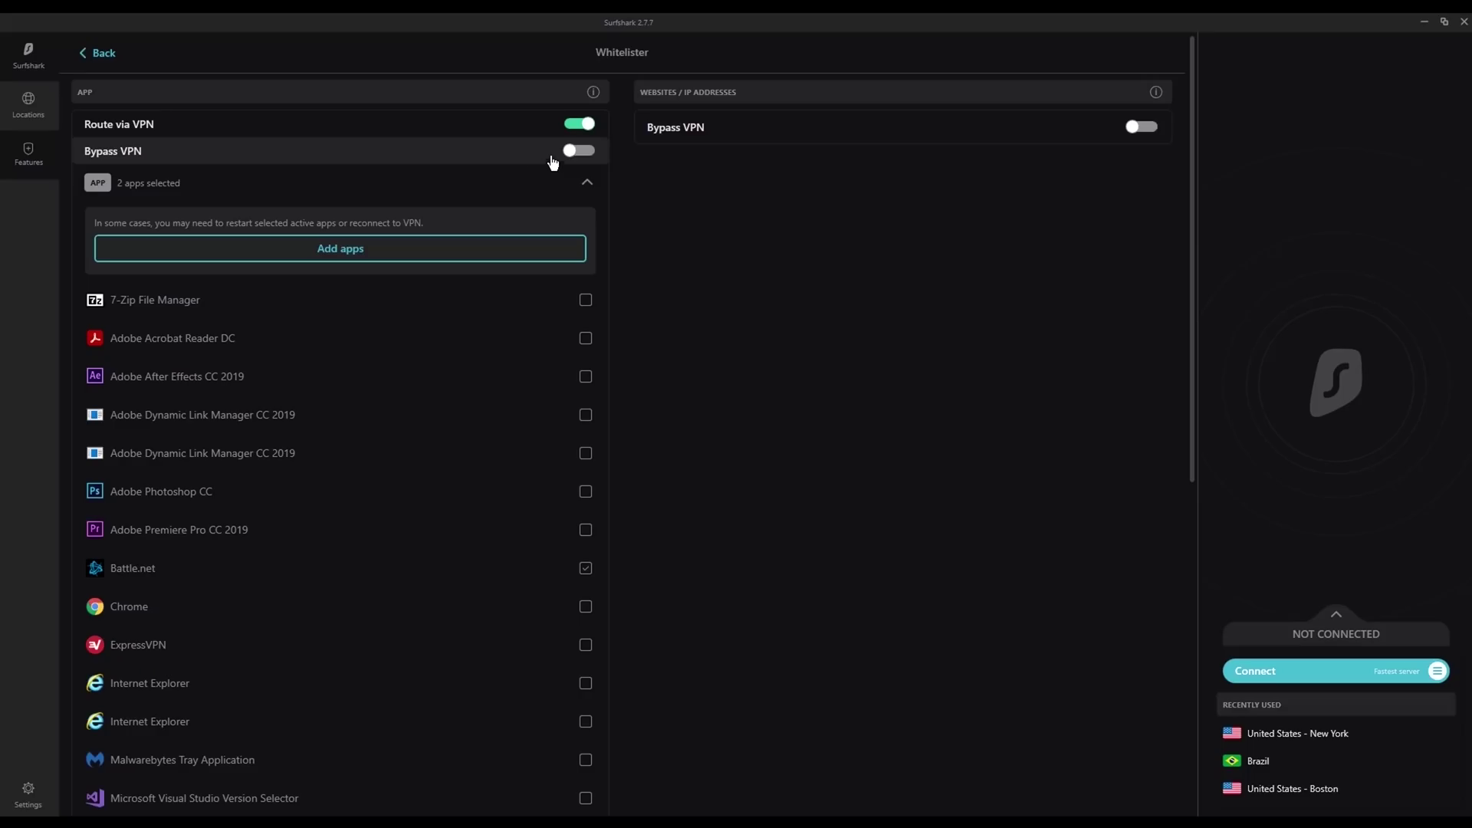
left_click(579, 151)
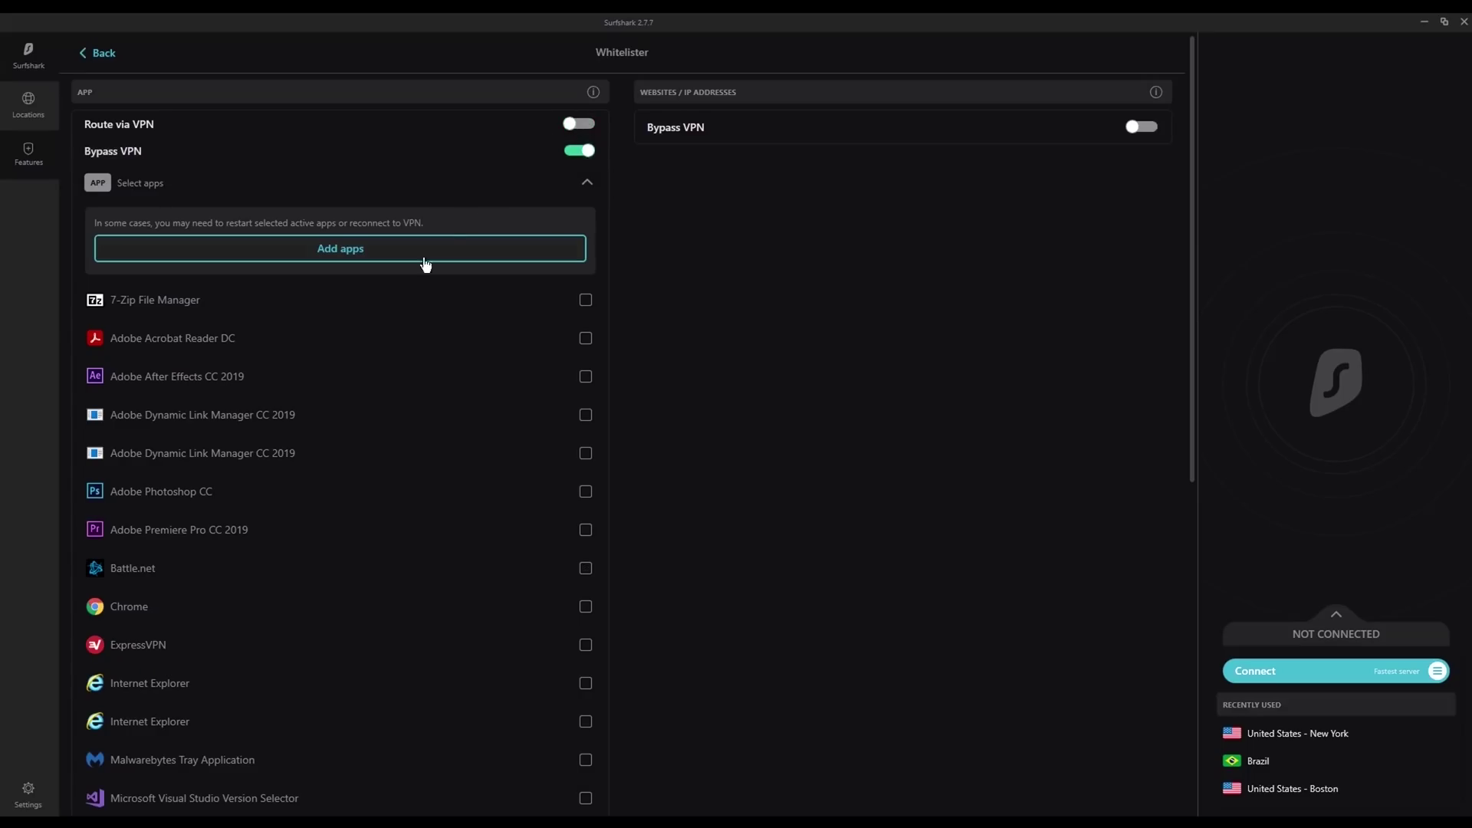
scroll(365, 434, "down", 3)
left_click(28, 154)
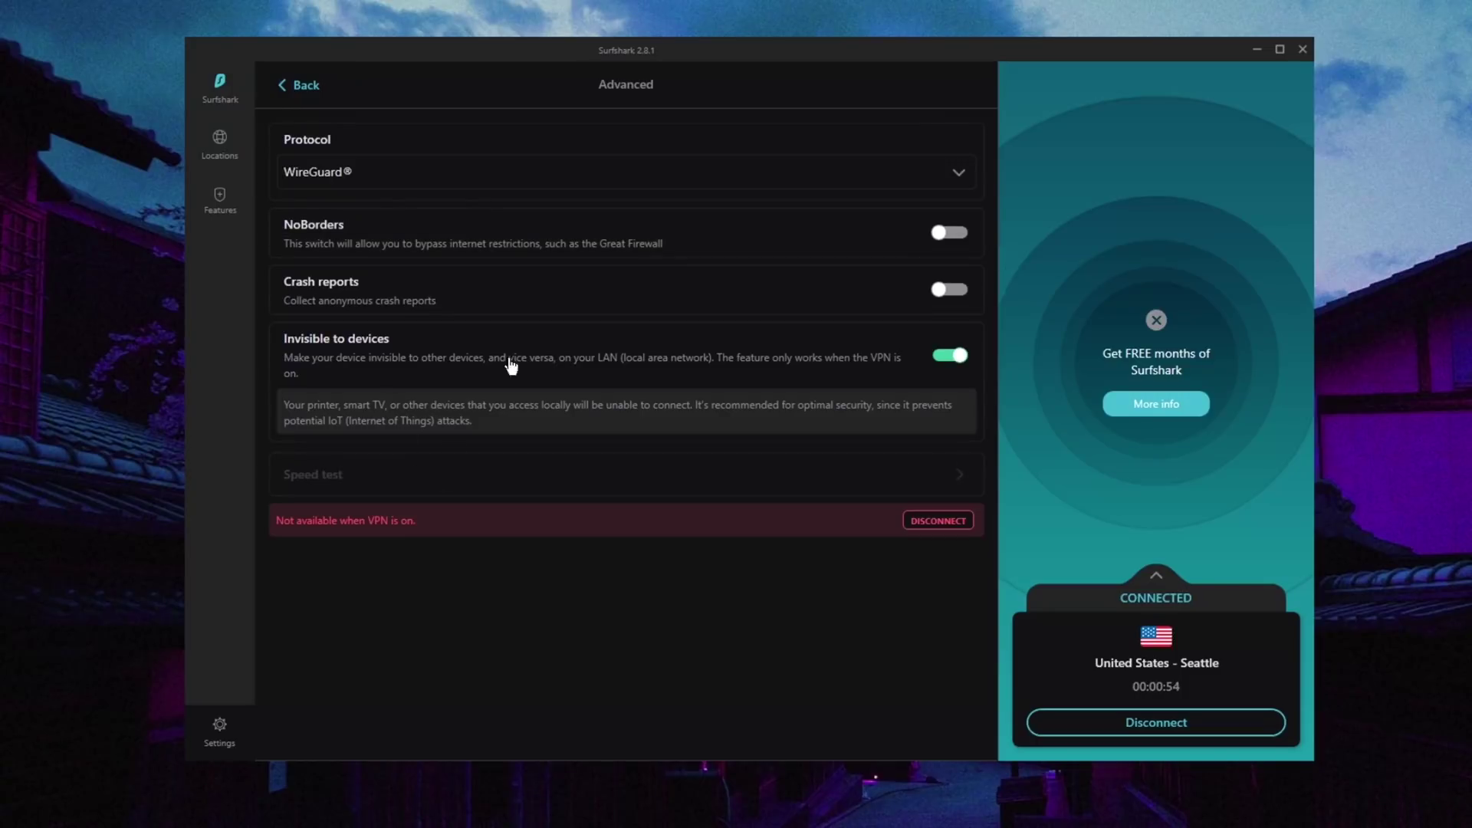
Check the VPN protocol list, then connect Surfshark to a United States server
left_click(378, 171)
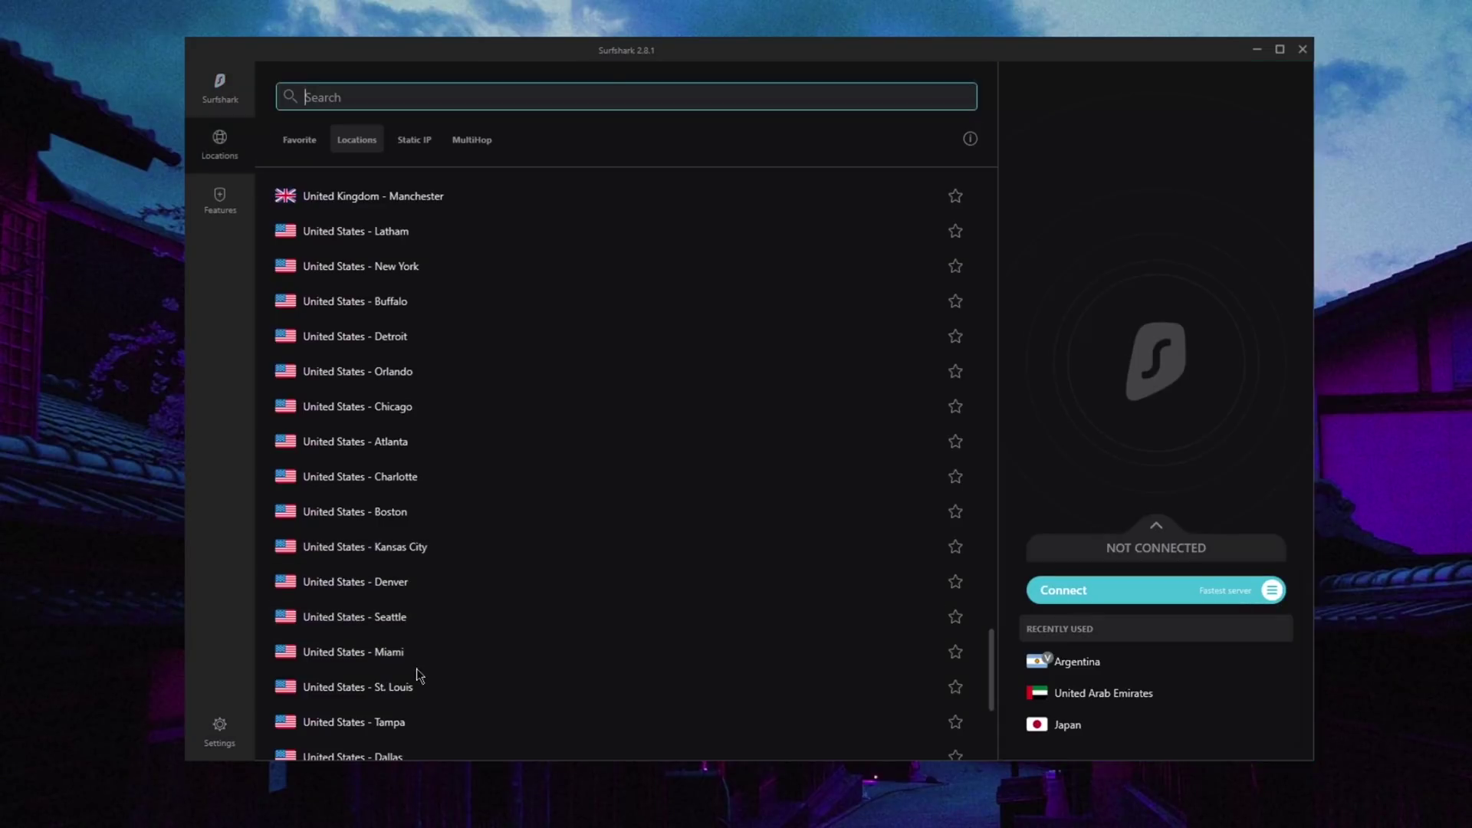
left_click(396, 614)
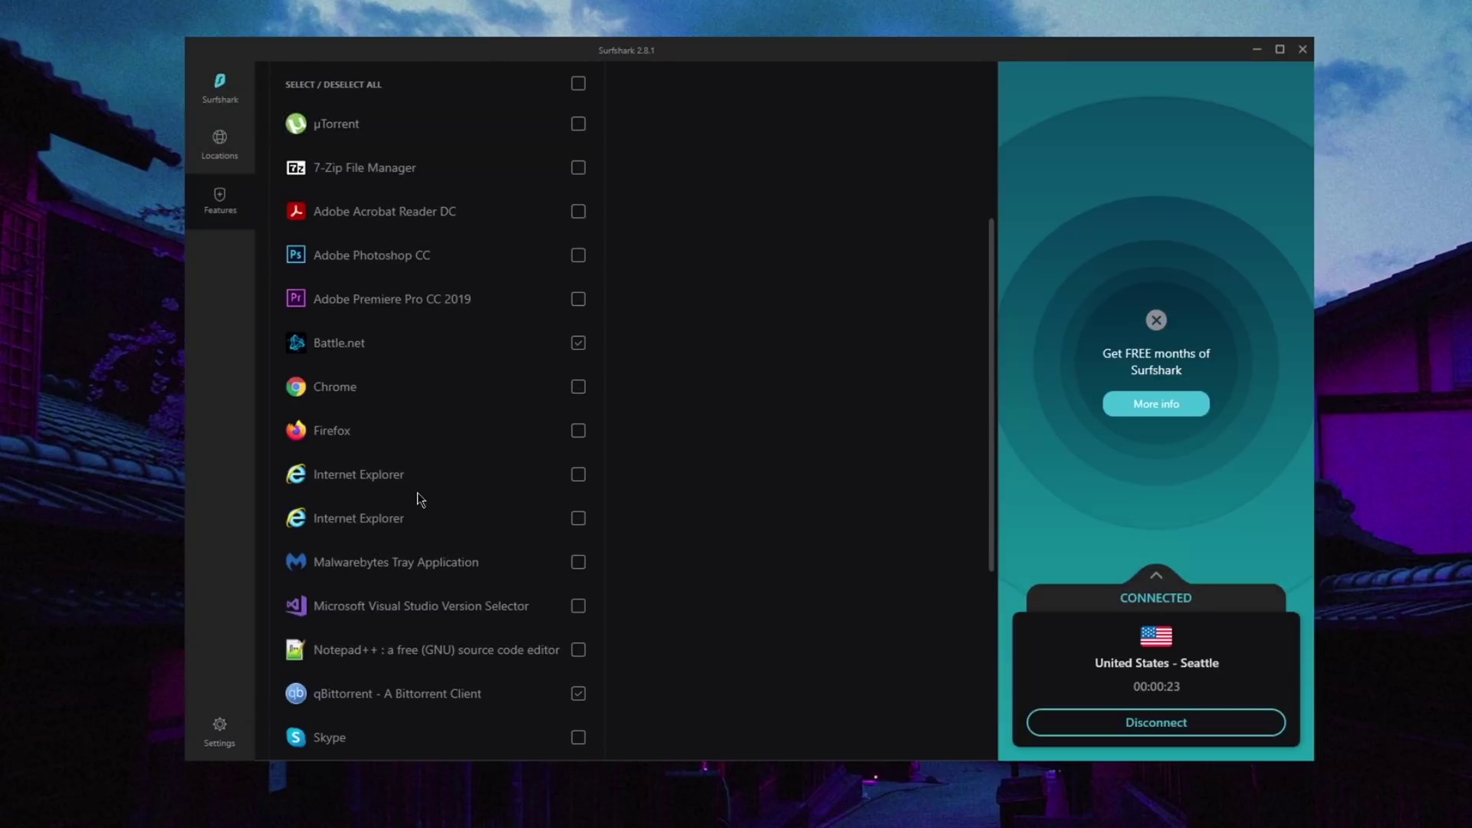
scroll(418, 493, "up", 5)
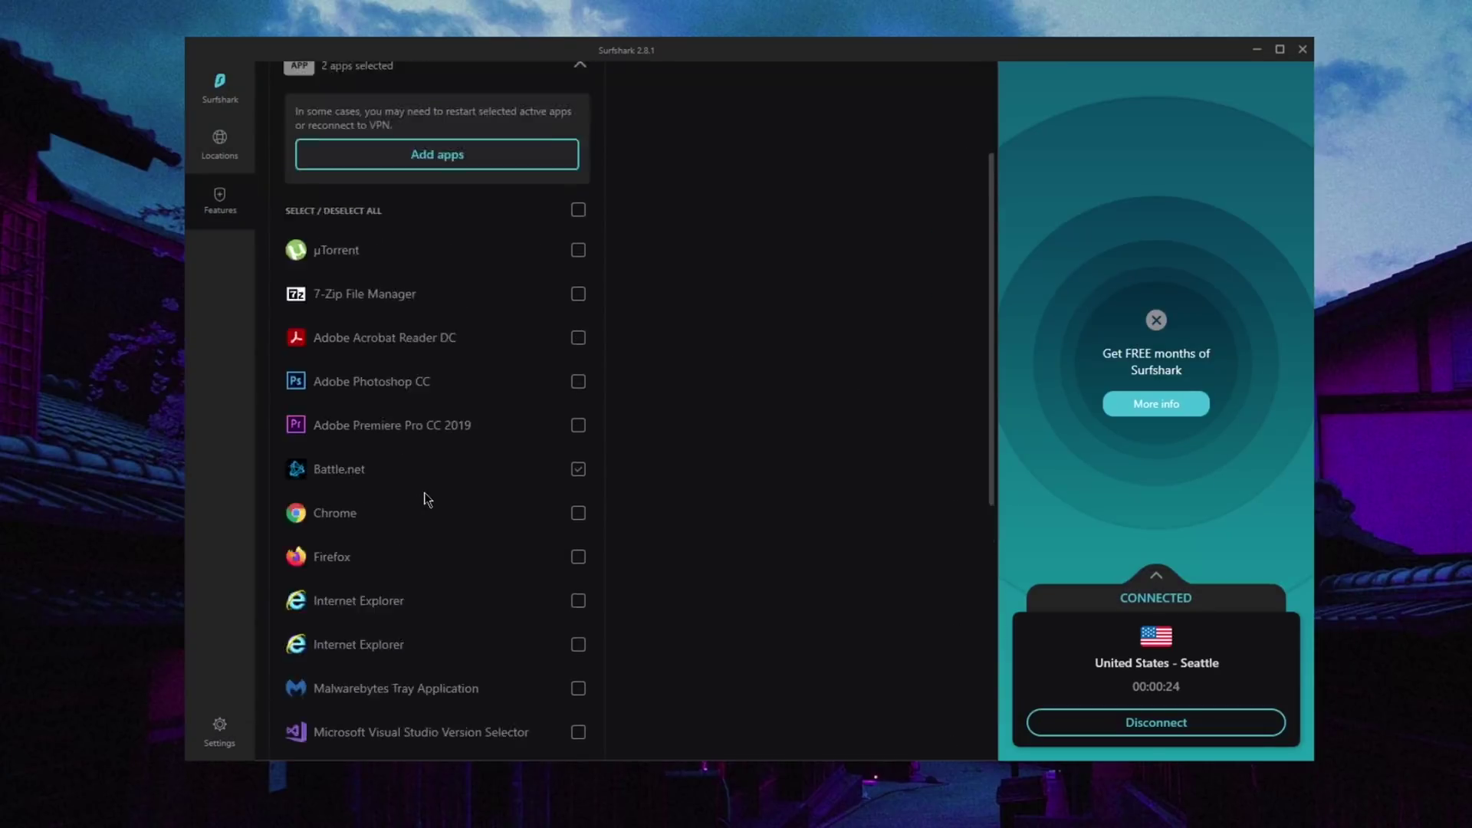
scroll(440, 472, "down", 2)
scroll(443, 460, "down", 5)
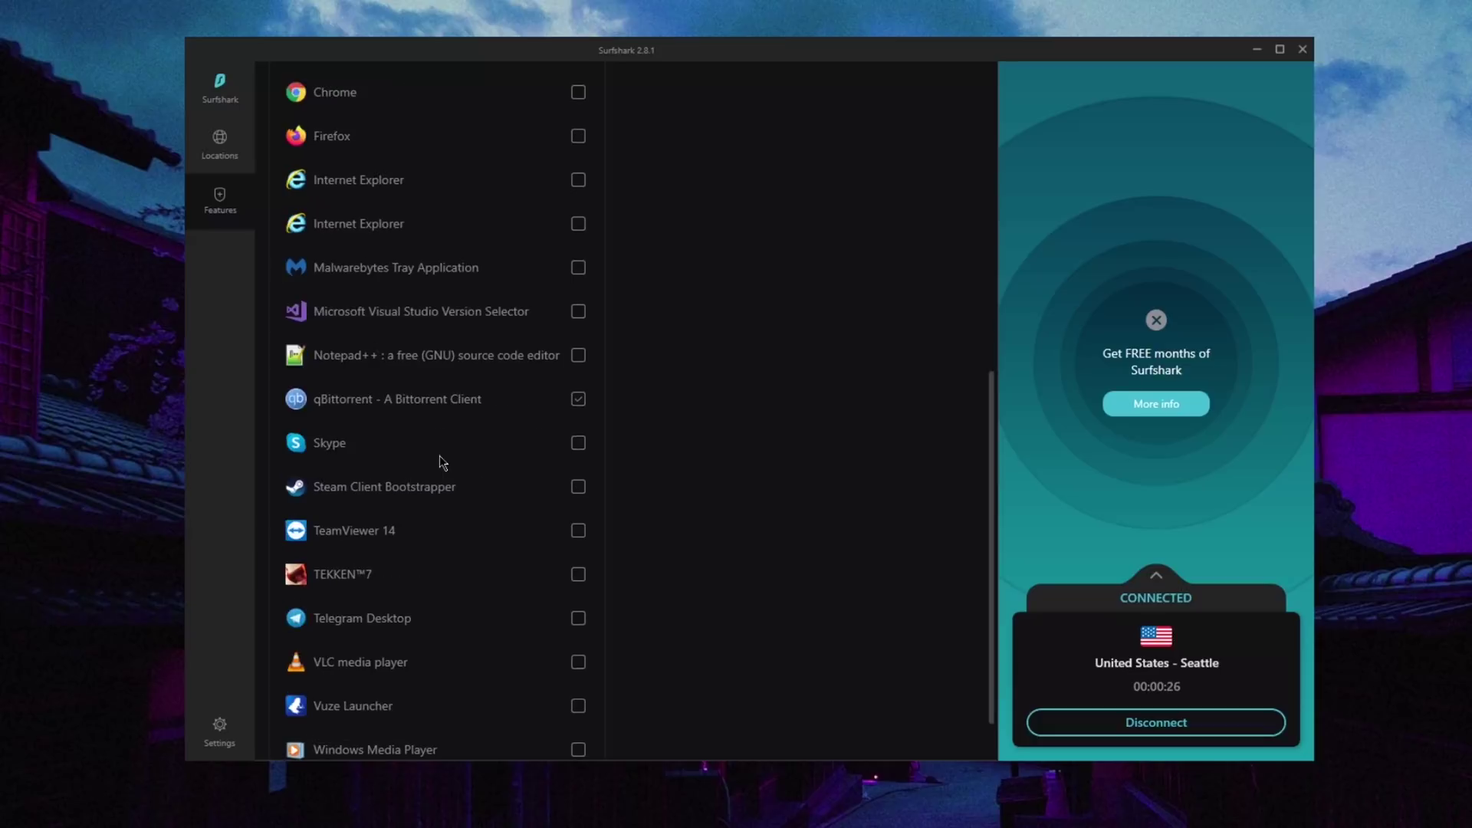
scroll(443, 460, "up", 10)
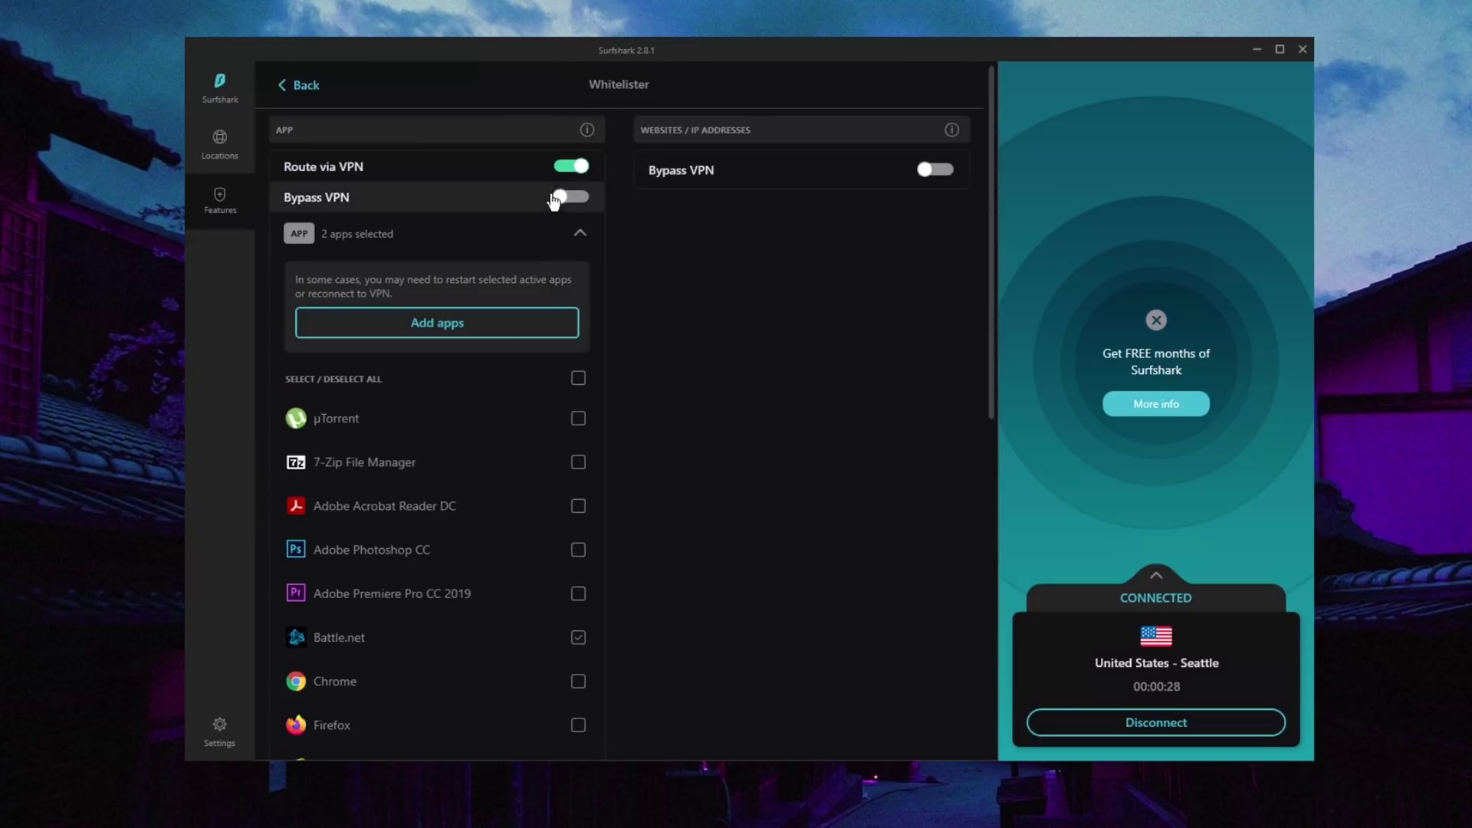
Toggle Whitelister's Route via VPN on and off, then choose Bypass VPN for selected apps
left_click(579, 167)
left_click(579, 166)
left_click(567, 197)
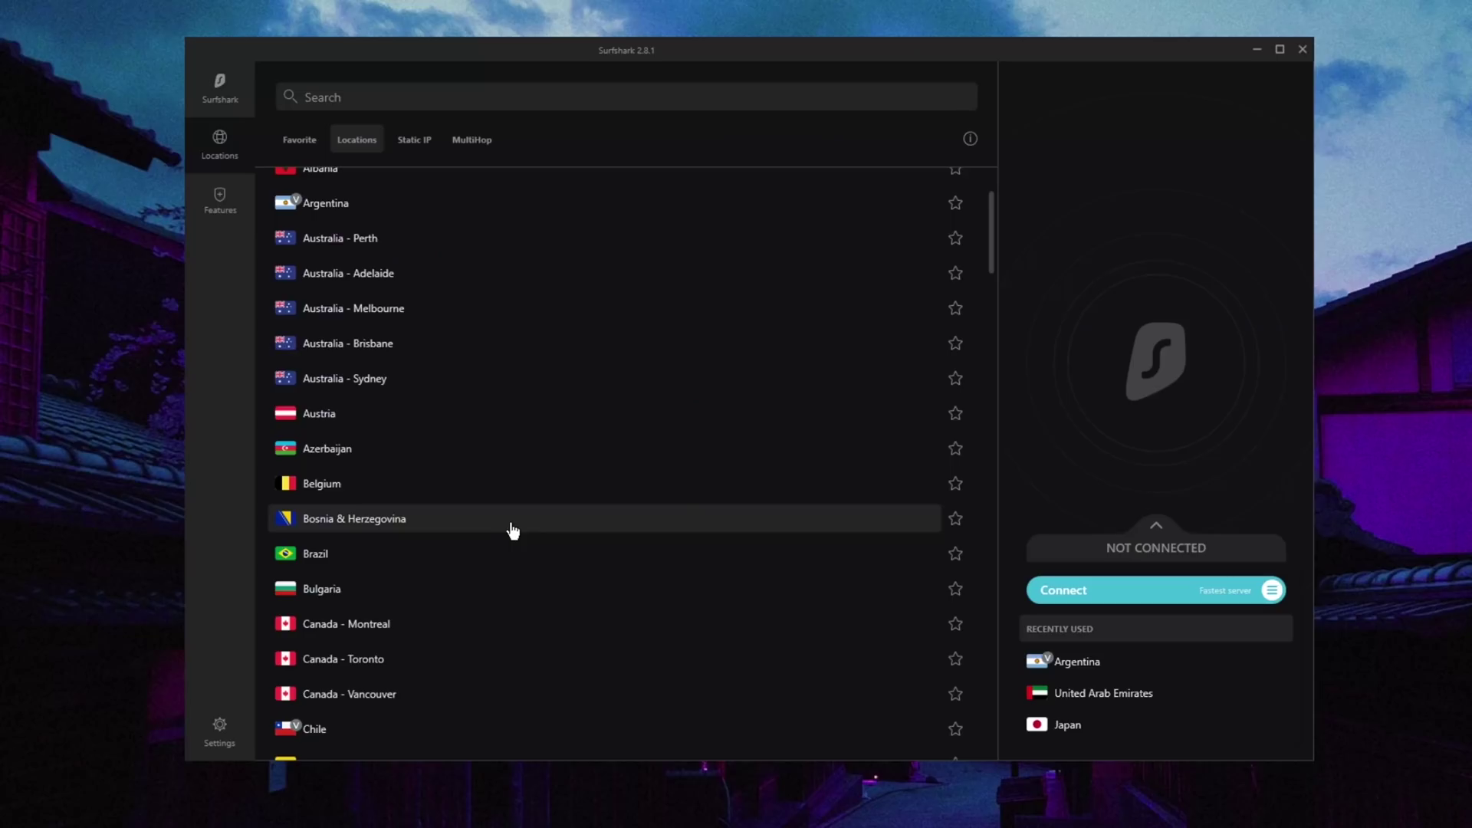
scroll(526, 532, "down", 3)
scroll(516, 529, "up", 3)
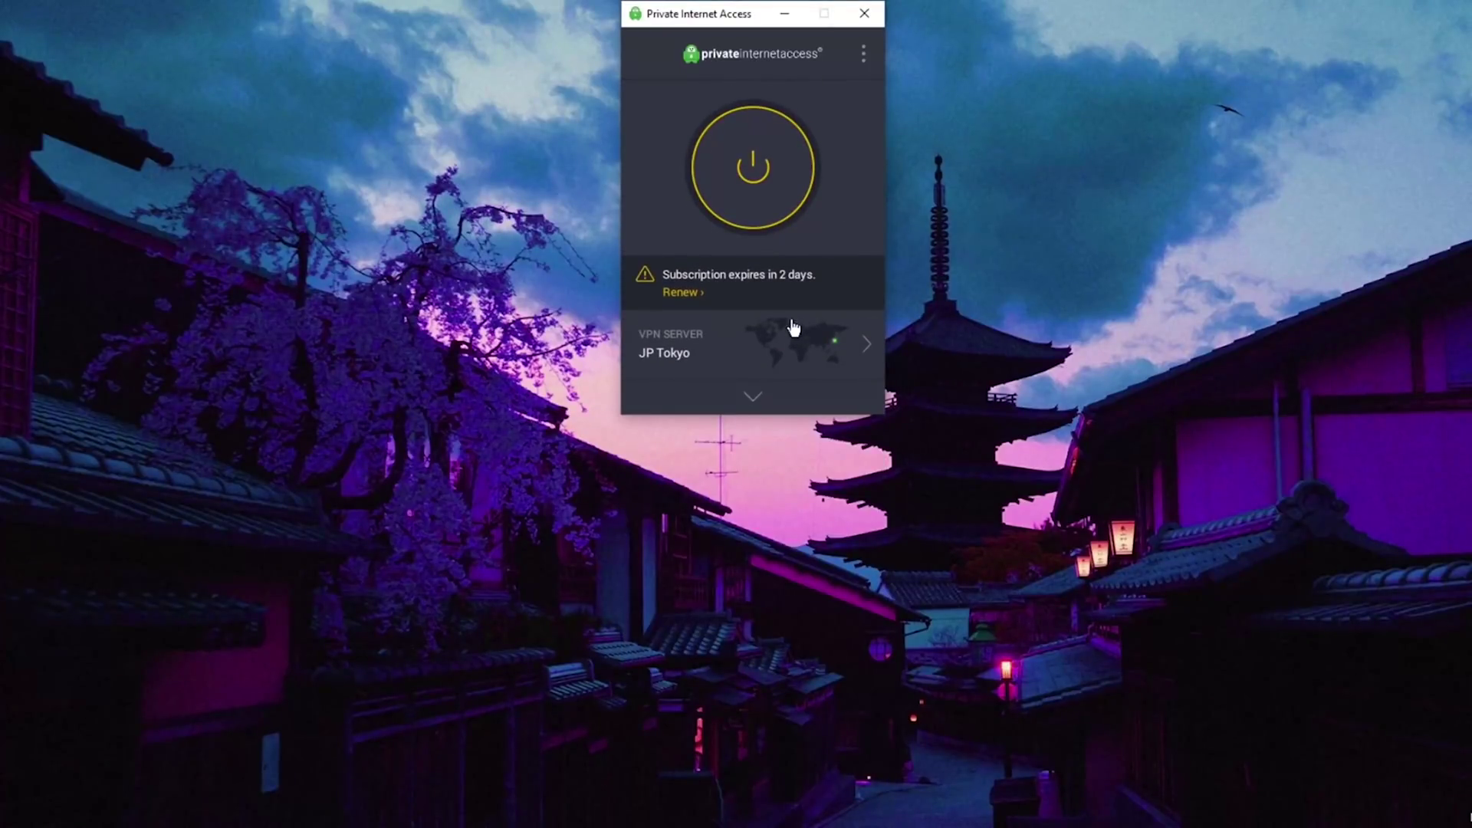
Expand the Private Internet Access main window to show more connection details and scroll it
left_click(753, 397)
scroll(767, 398, "down", 3)
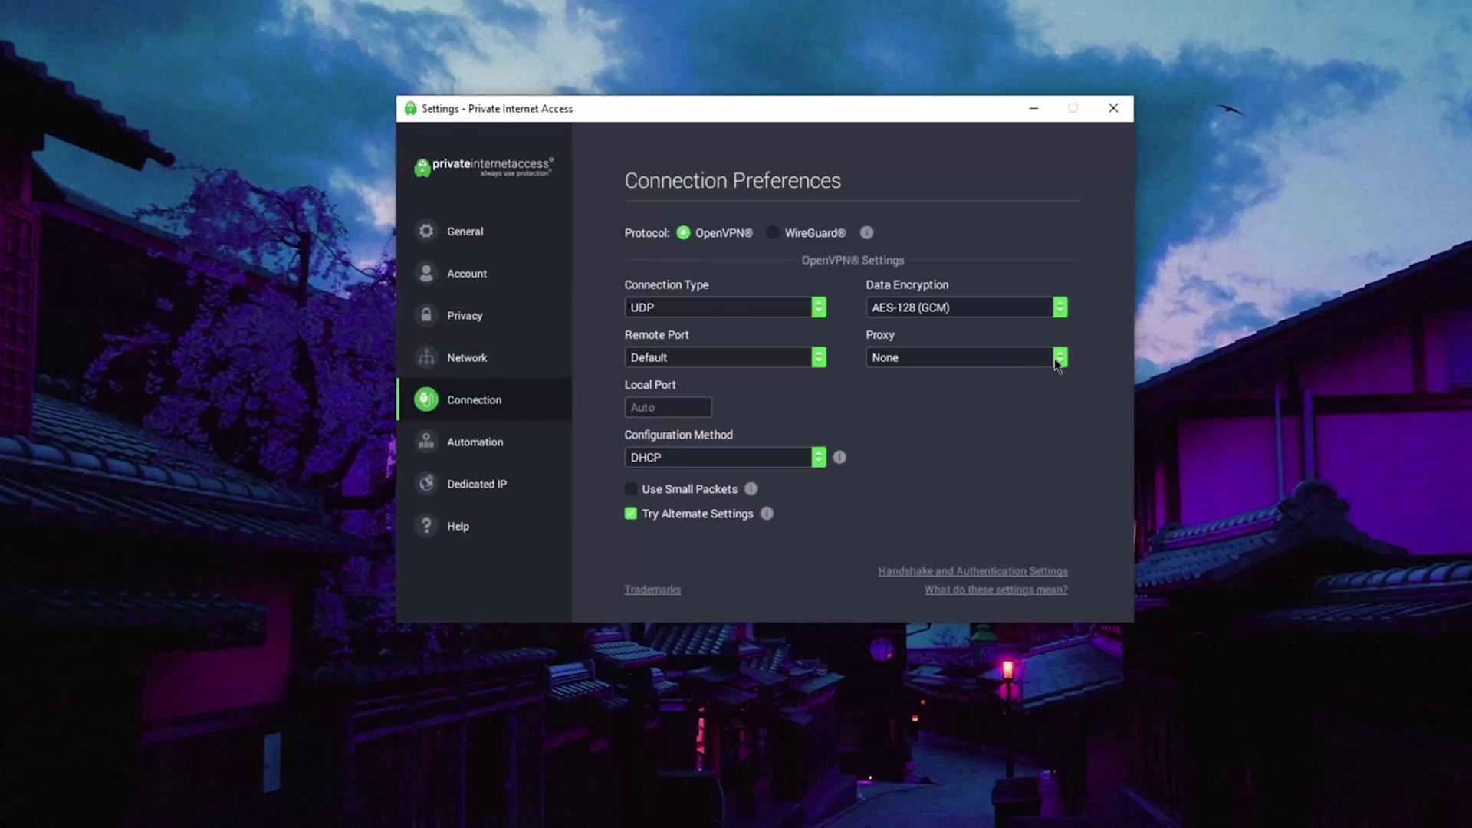
View the Proxy dropdown options in PIA's connection settings, then scroll the main window tiles
left_click(1057, 360)
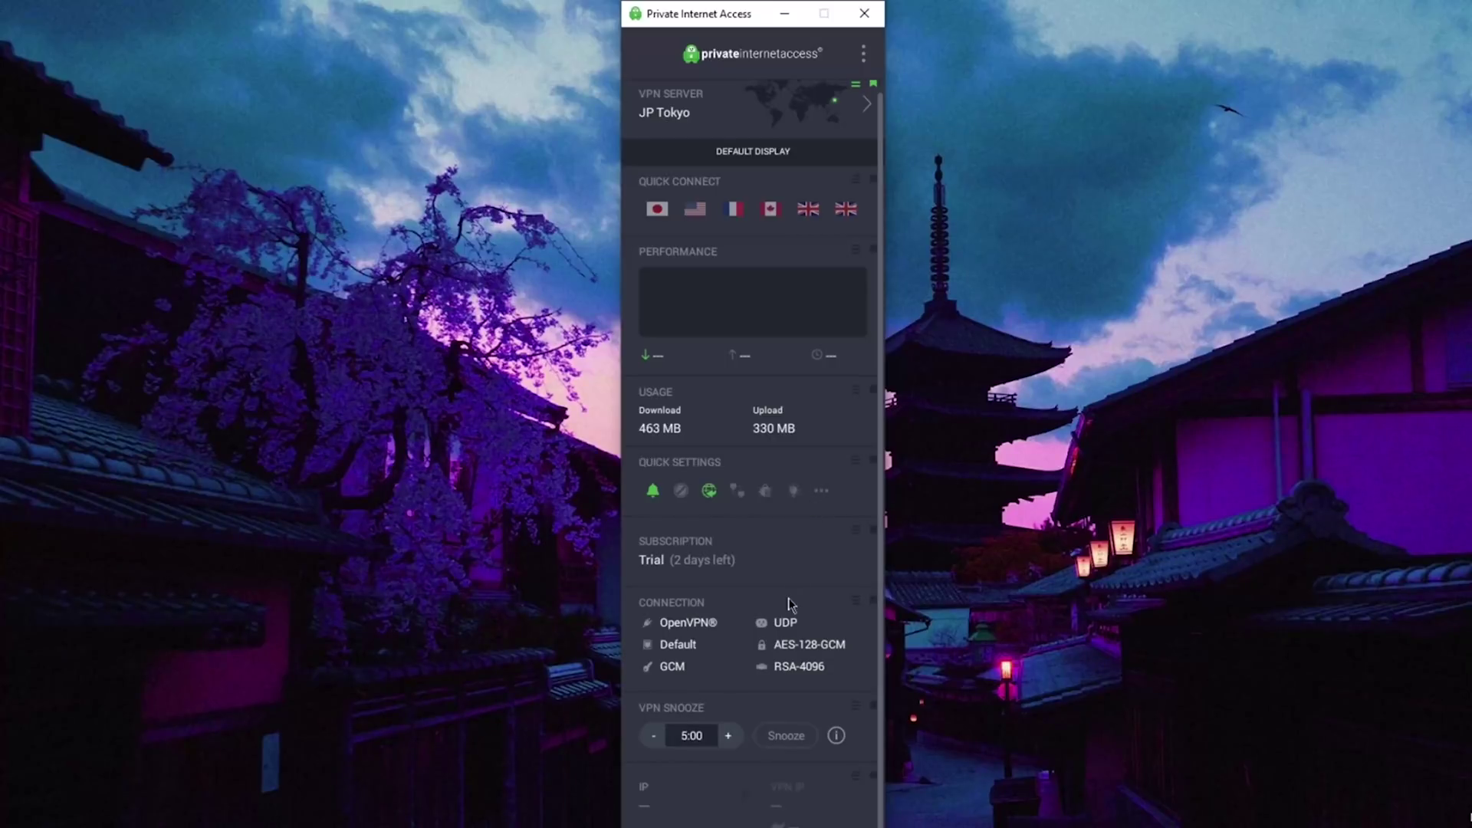
scroll(770, 625, "up", 1)
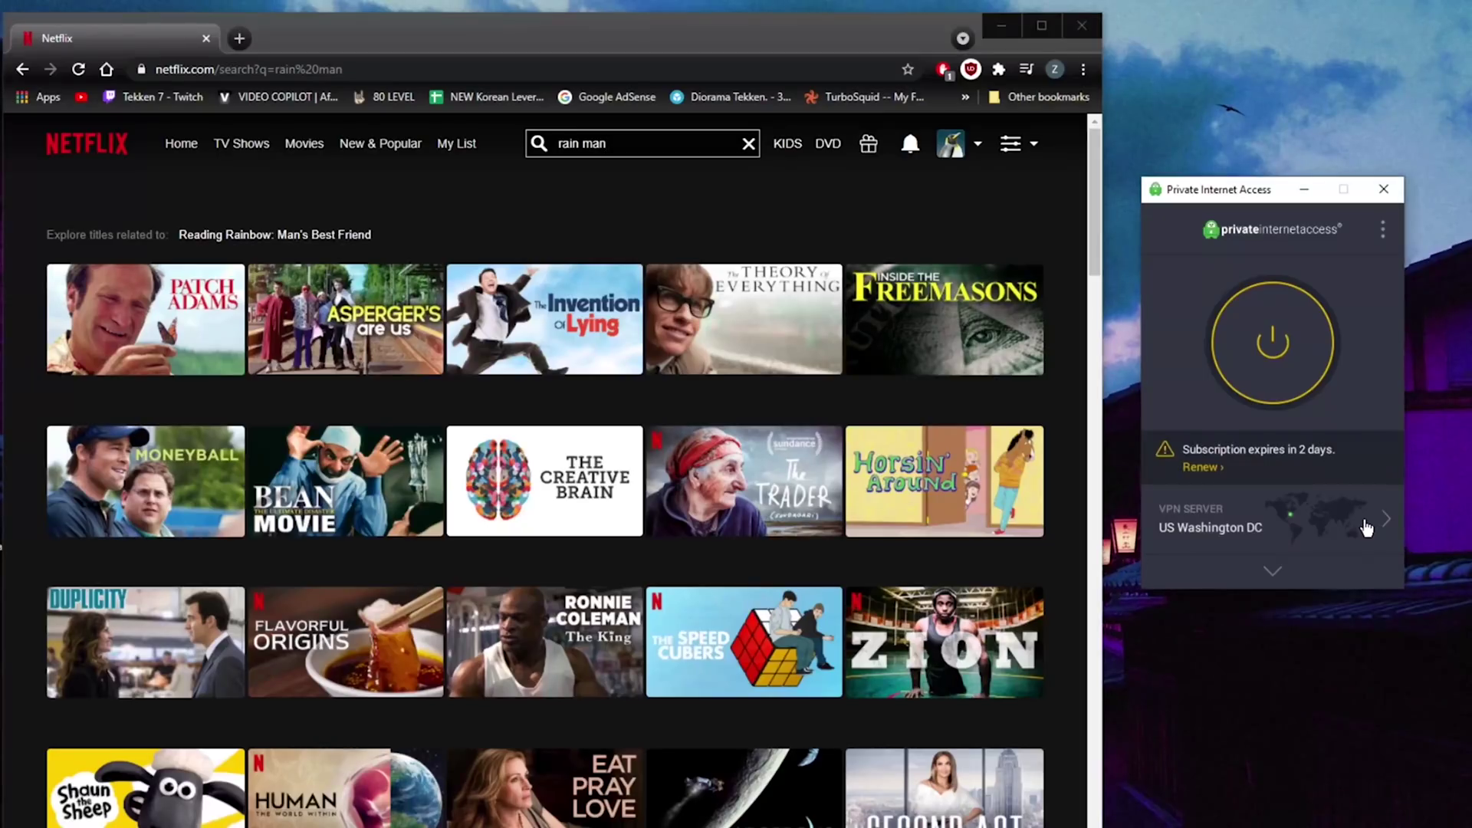
Connect PIA through US East, then open related titles in Netflix and start a search
left_click(1296, 506)
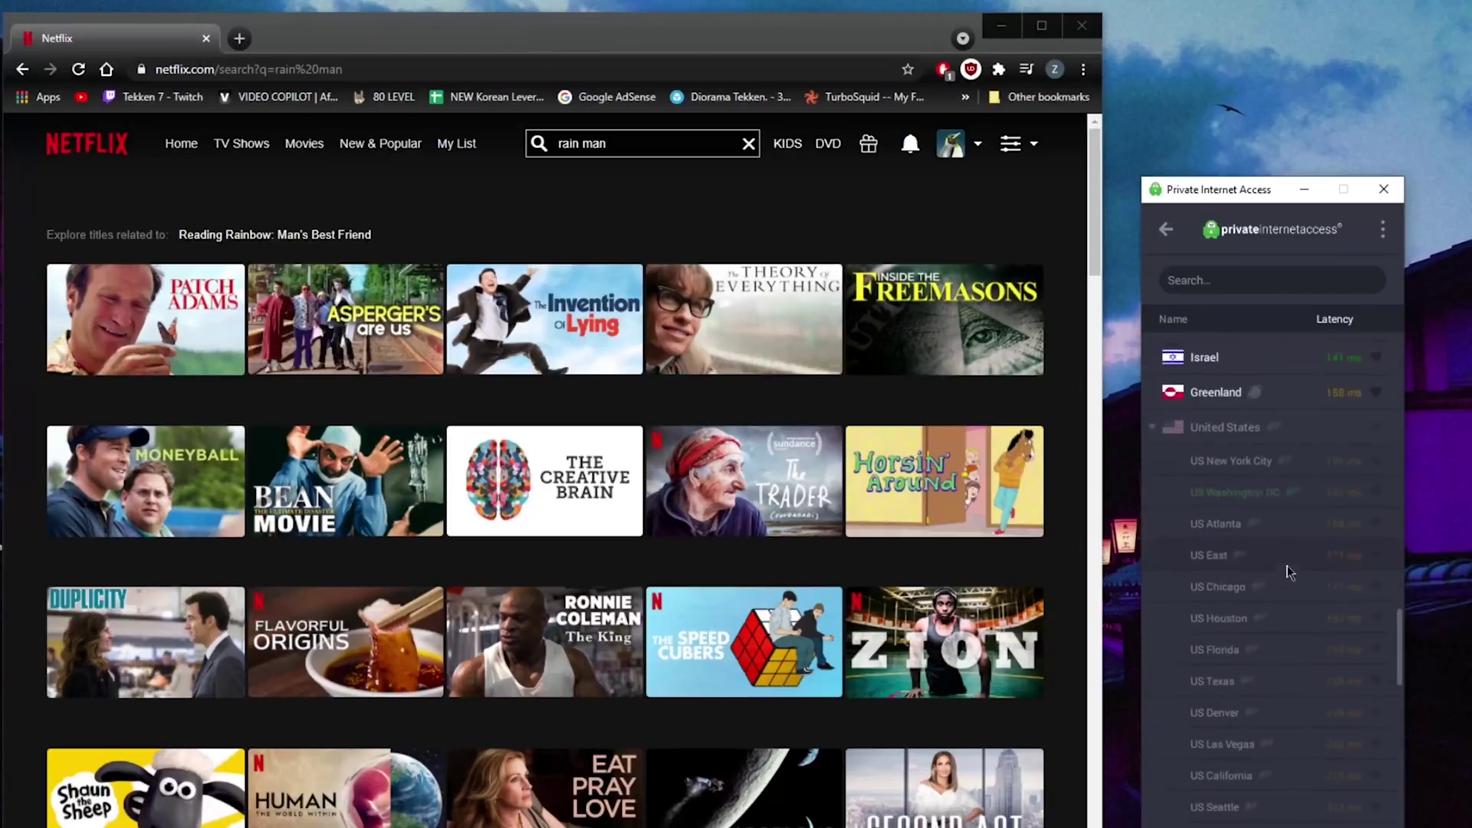
left_click(1288, 435)
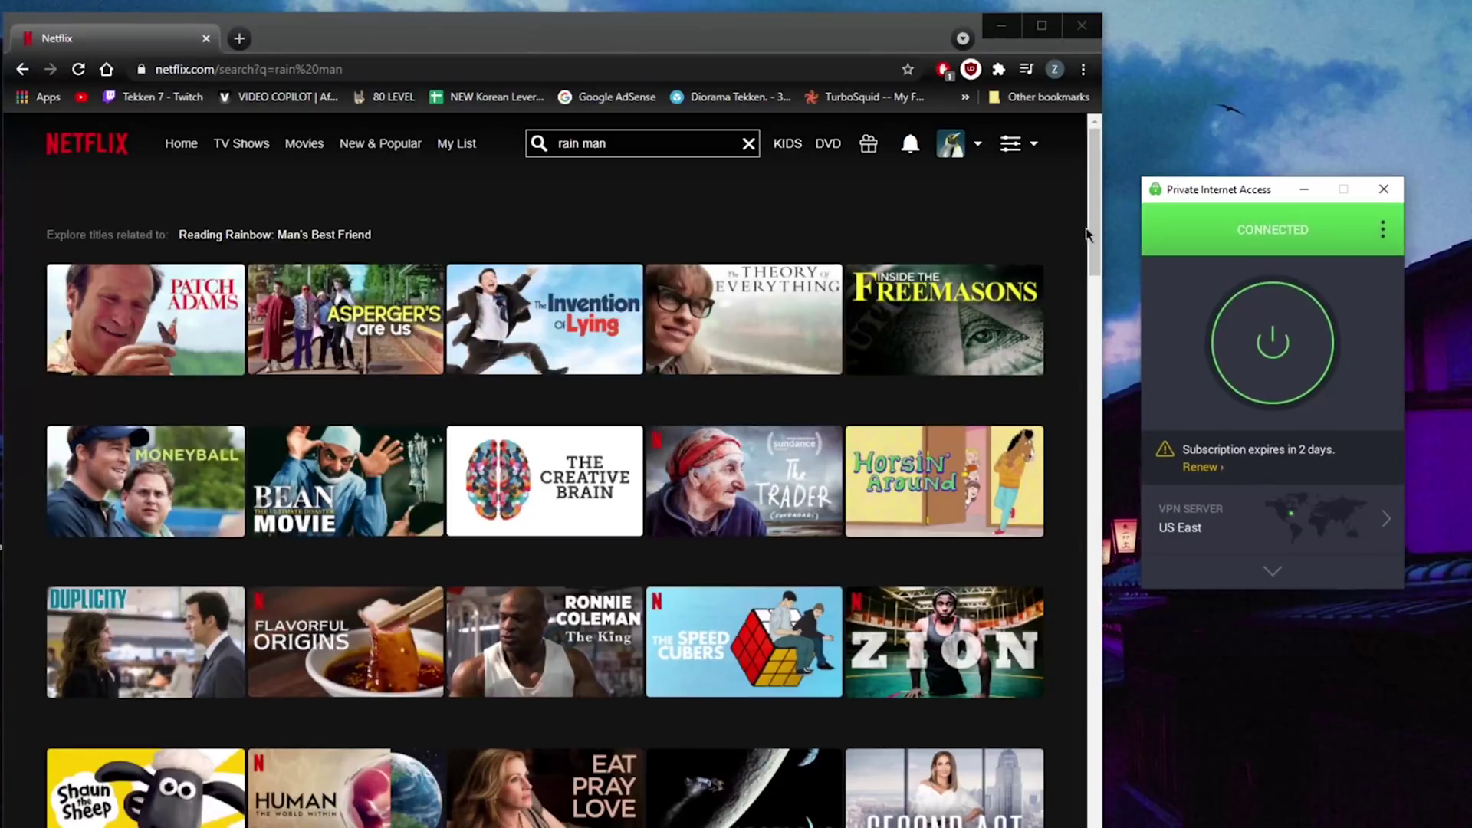
left_click(274, 235)
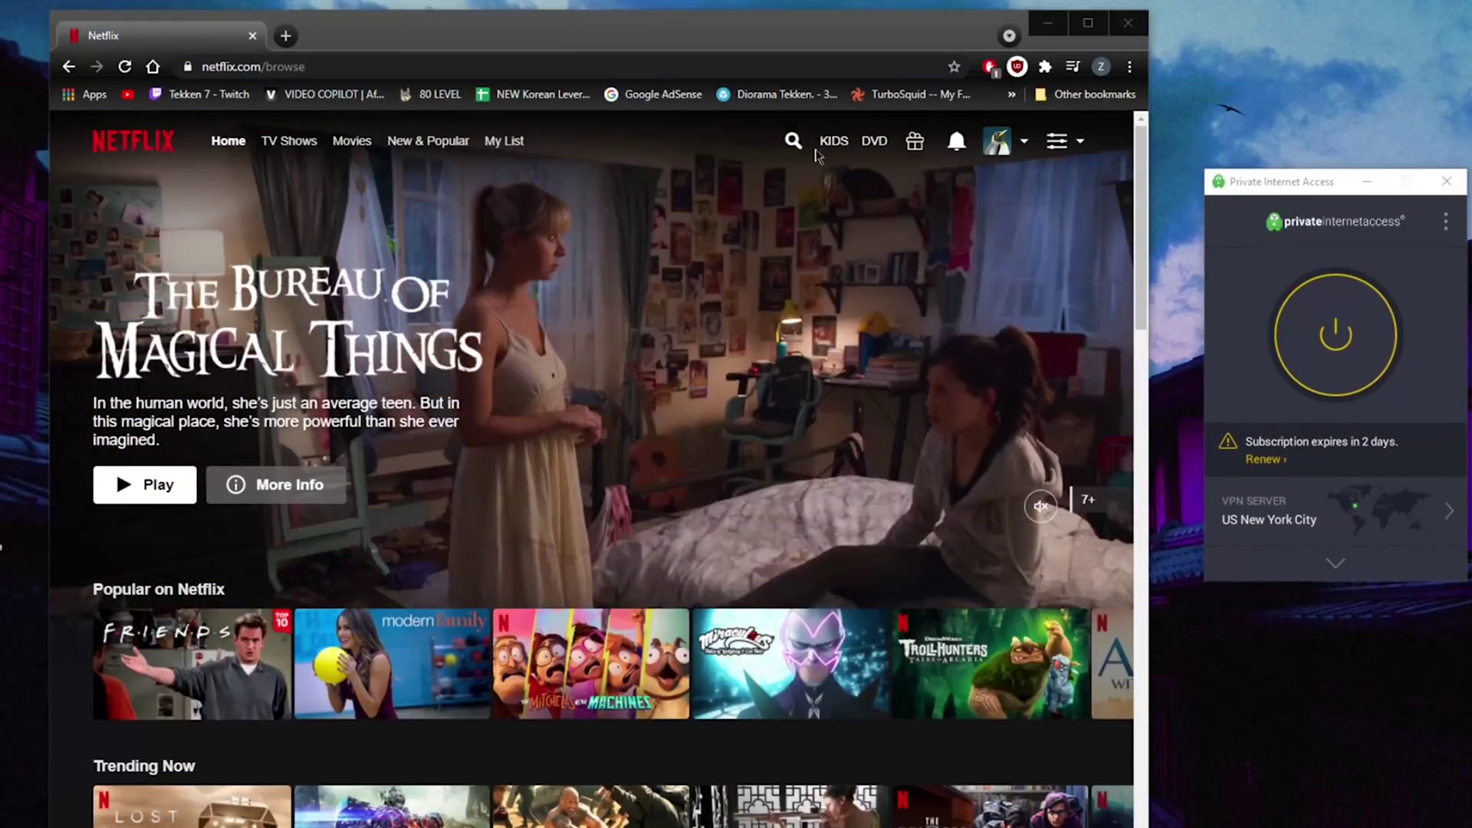
left_click(794, 140)
type("xxx")
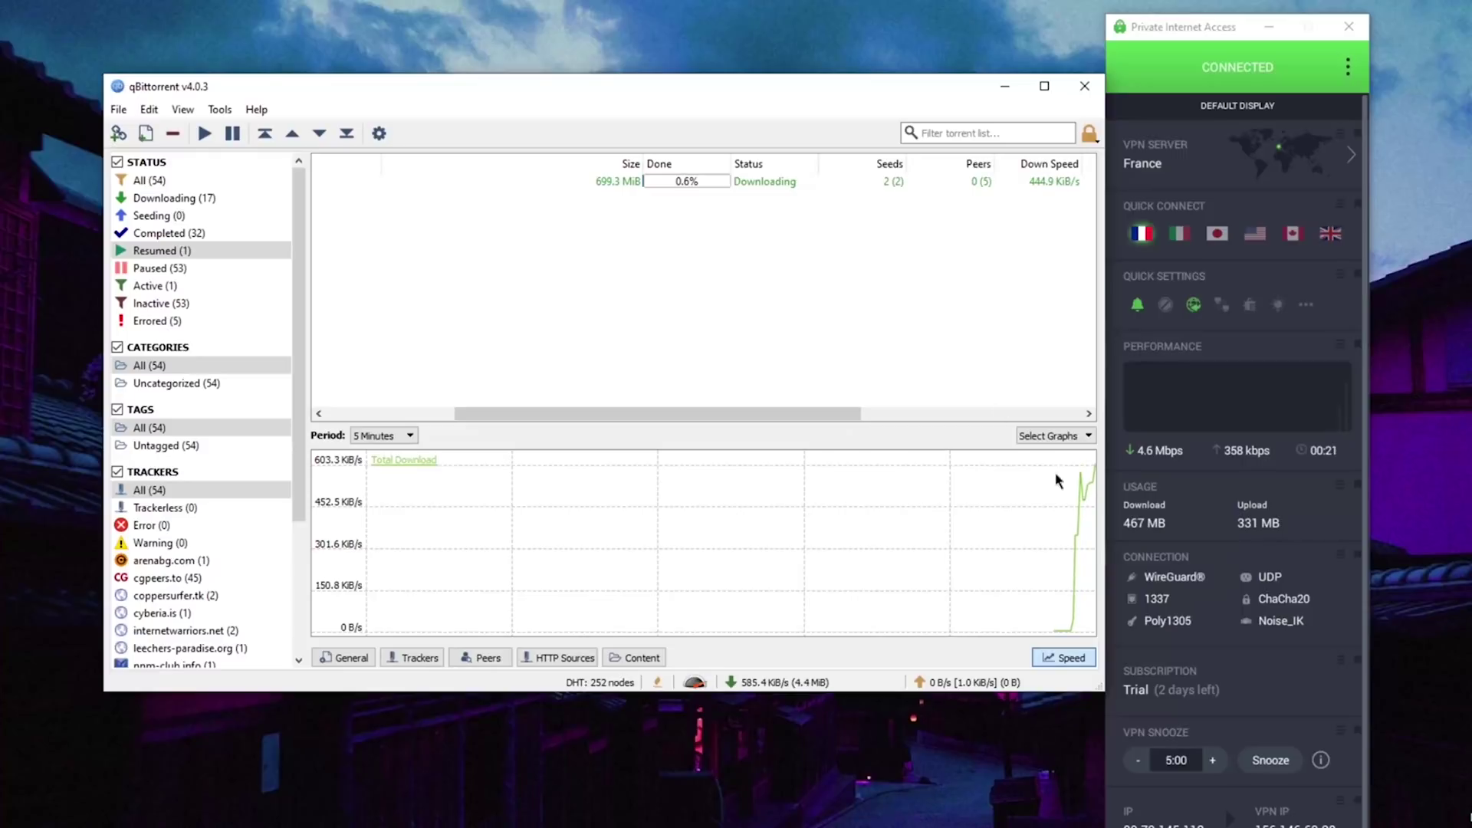
left_click(1075, 663)
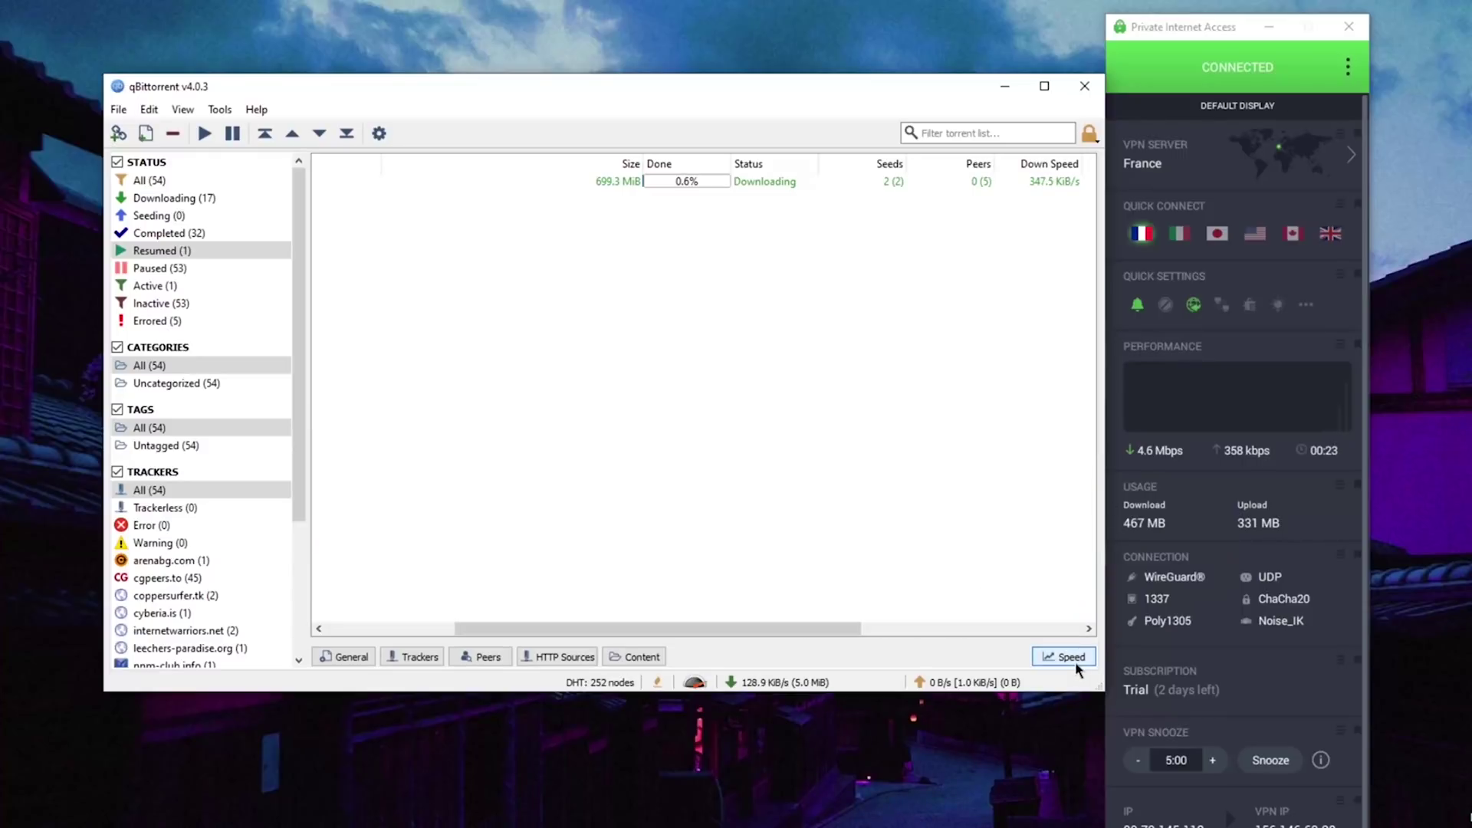
left_click(1075, 663)
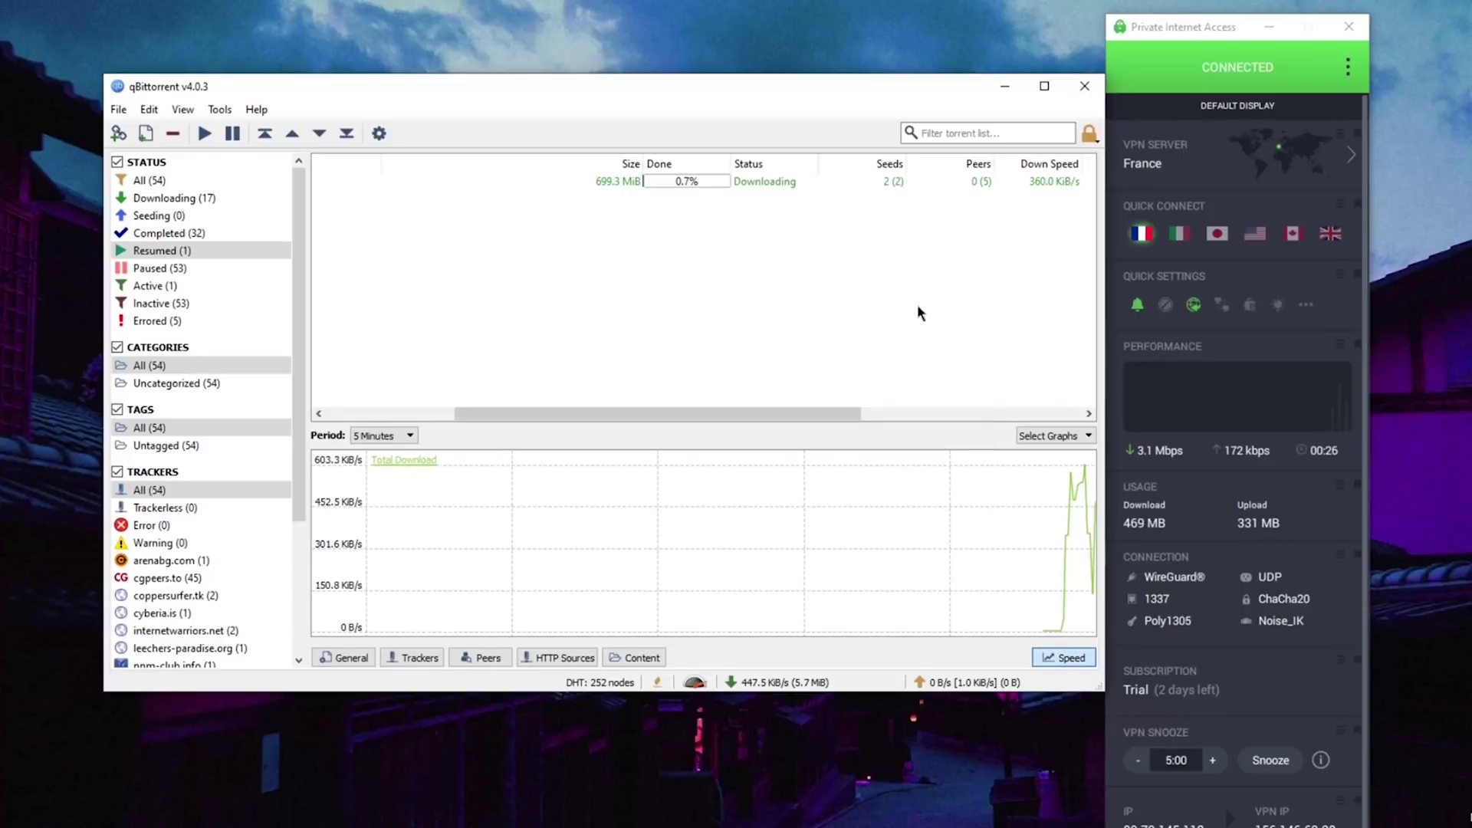
left_click_drag(784, 415, 818, 401)
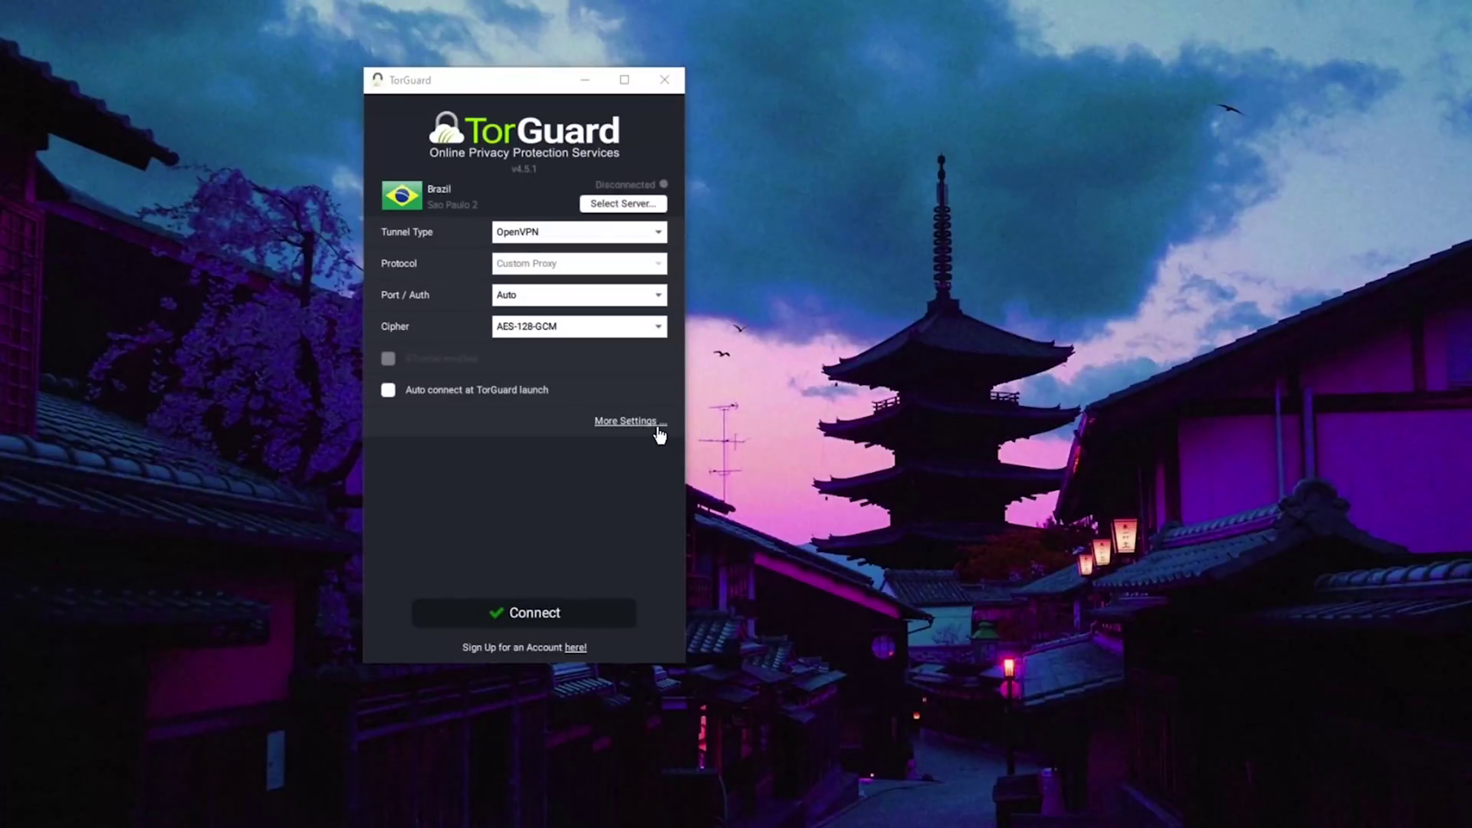
Review TorGuard's App Kill, Scripts, Network, Proxy and Servers settings pages, then close Settings
left_click(658, 434)
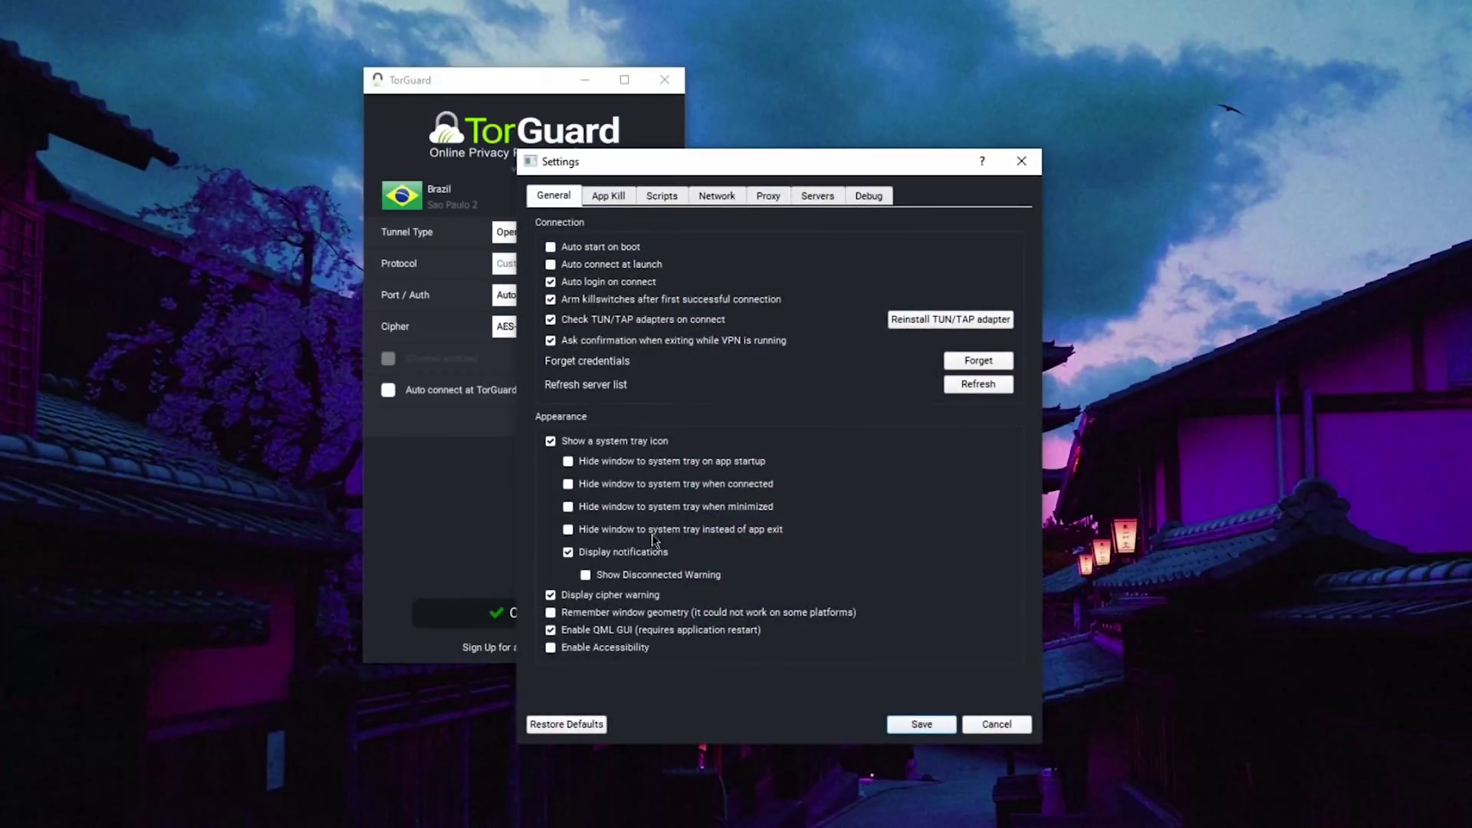
left_click(598, 201)
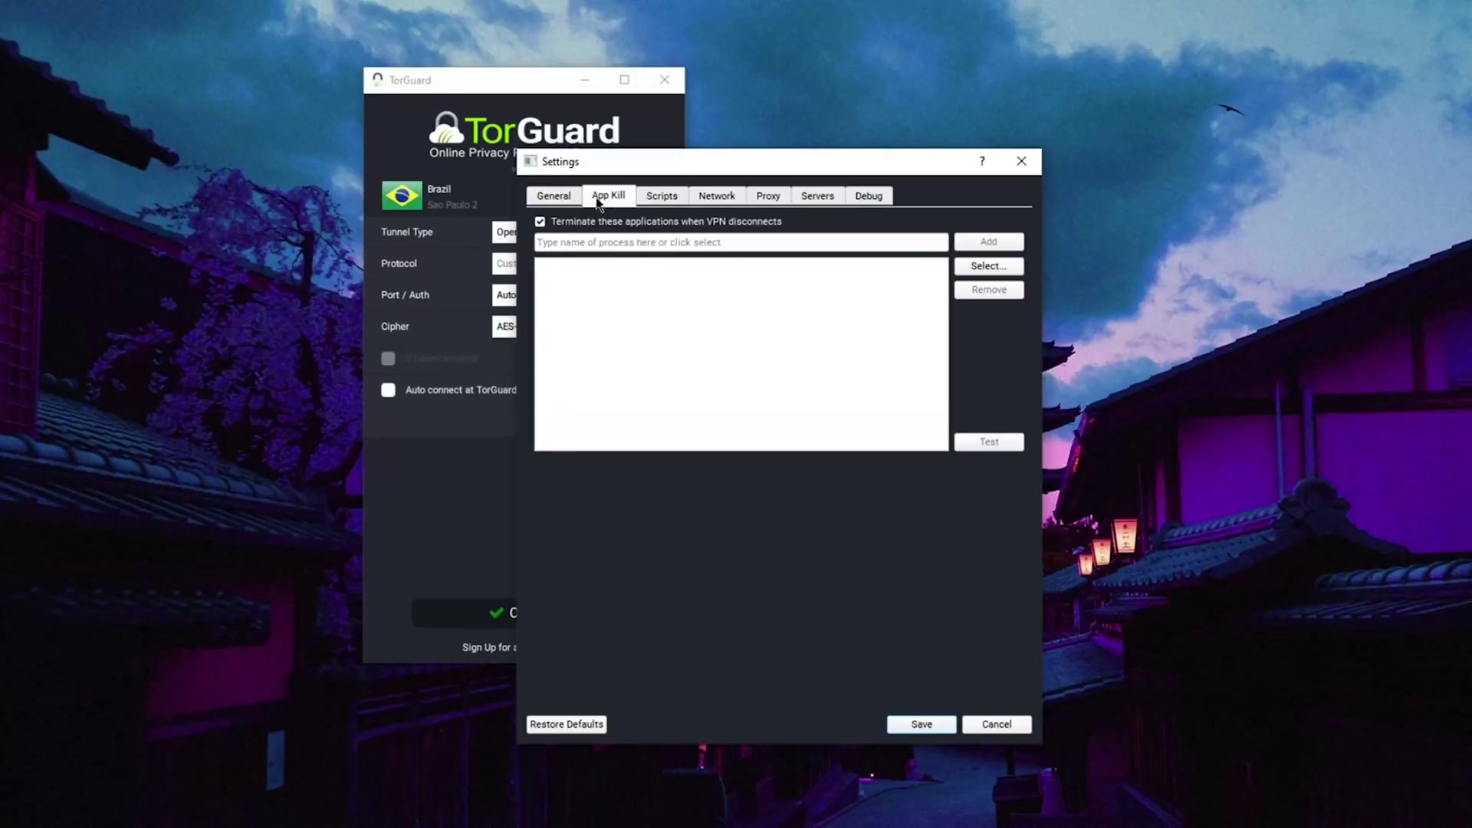
left_click(672, 201)
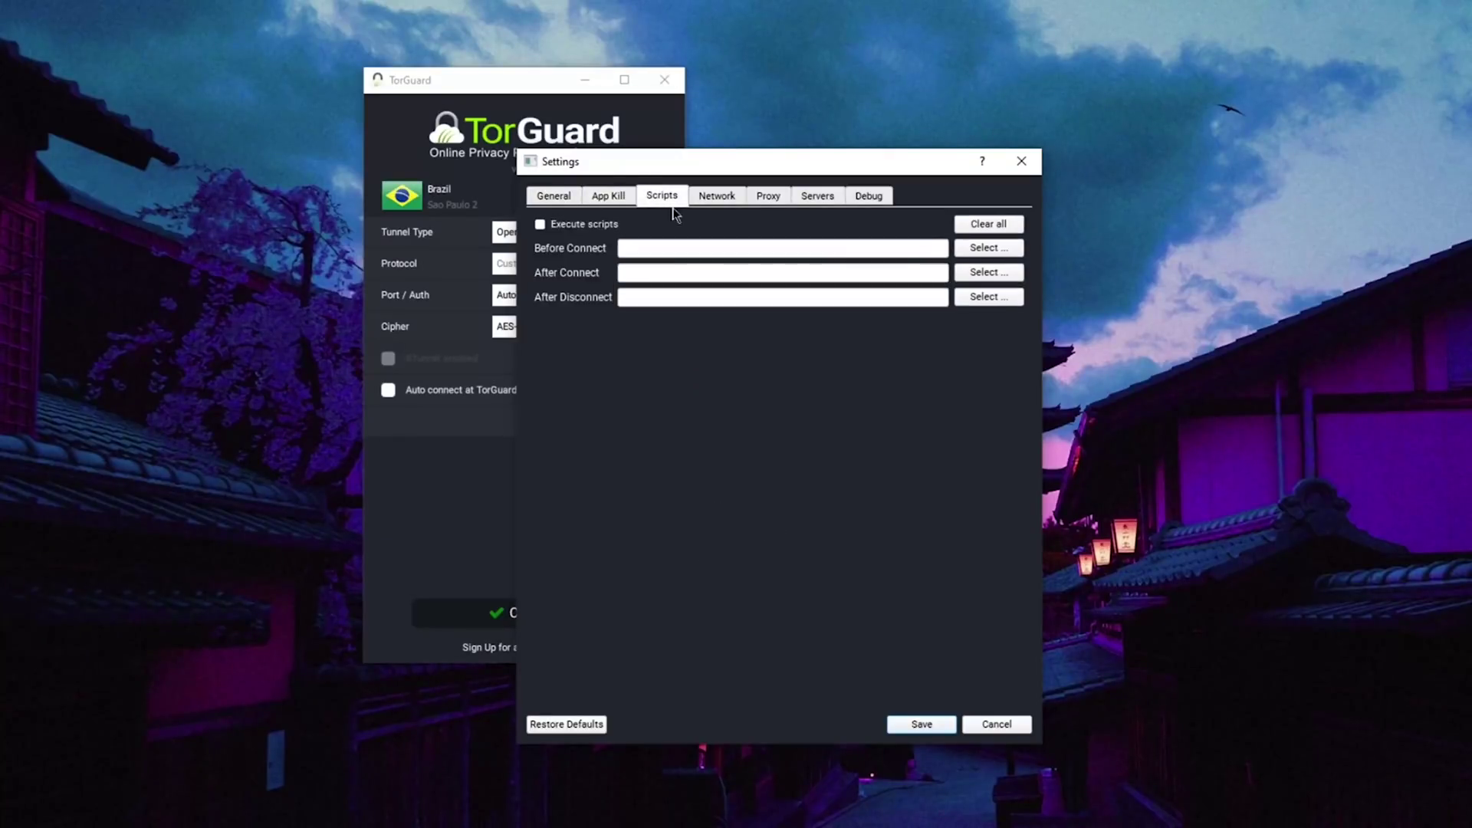
left_click(712, 201)
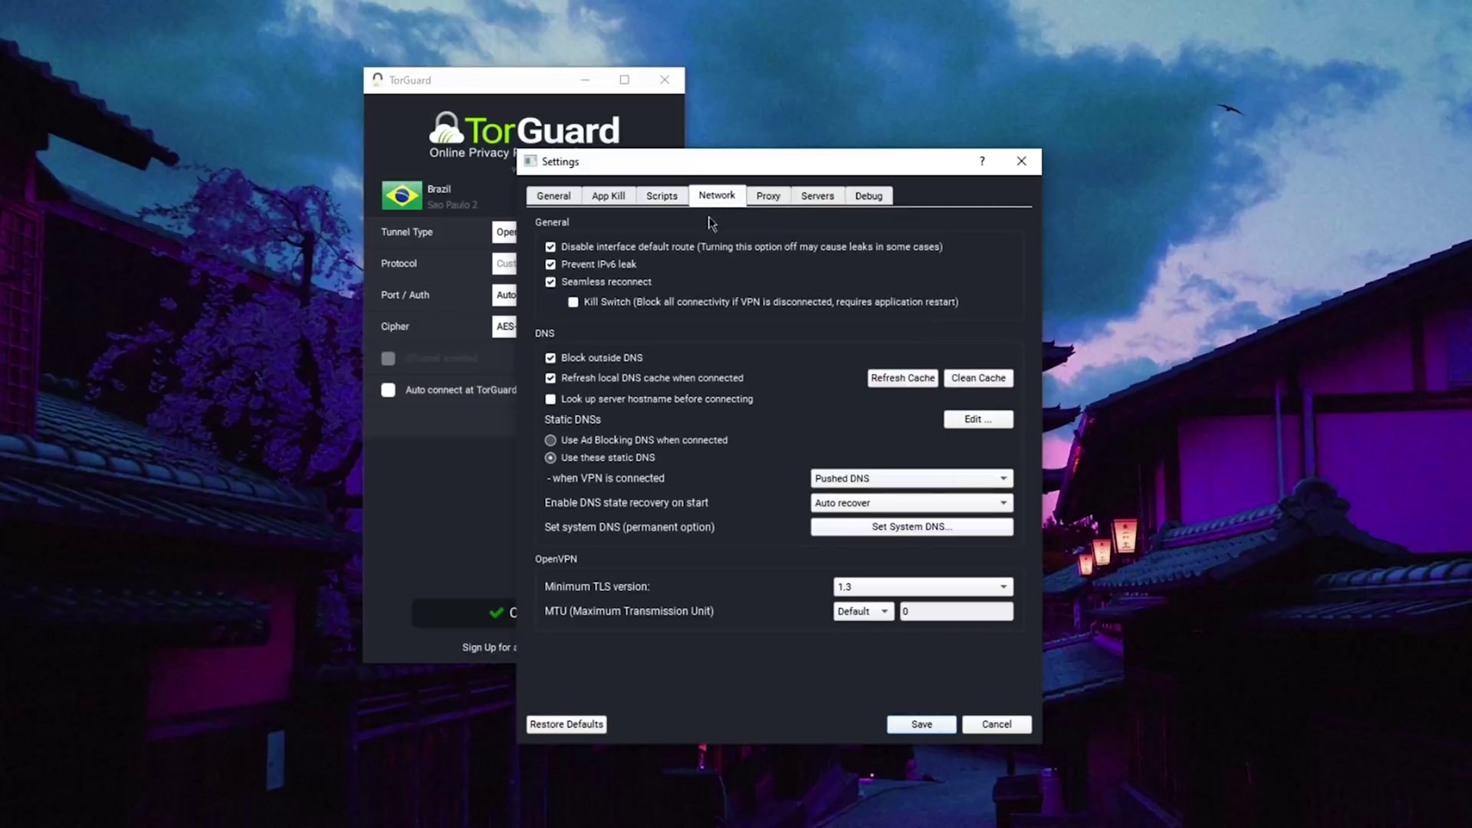
left_click(766, 201)
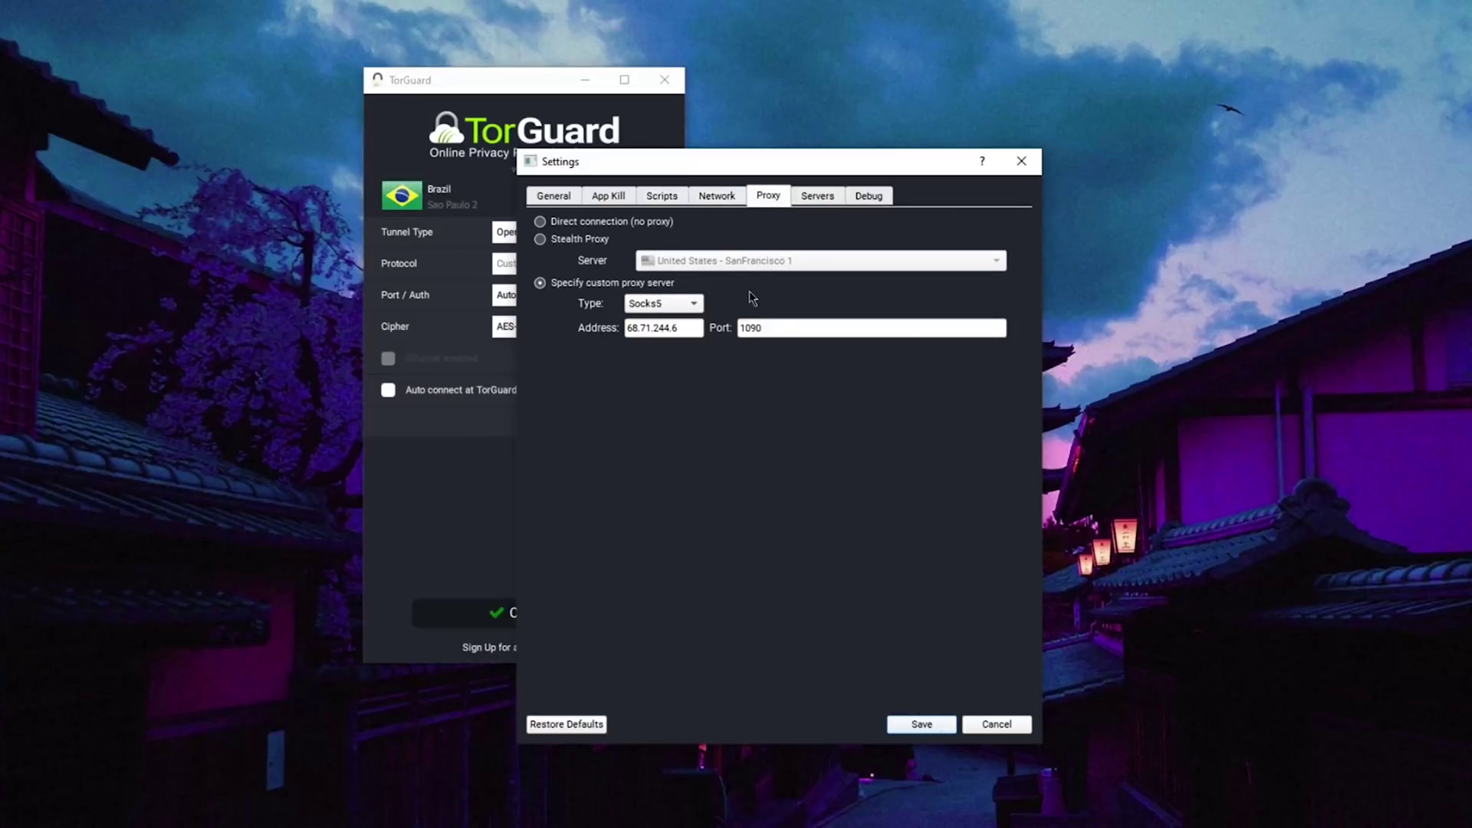
left_click(802, 201)
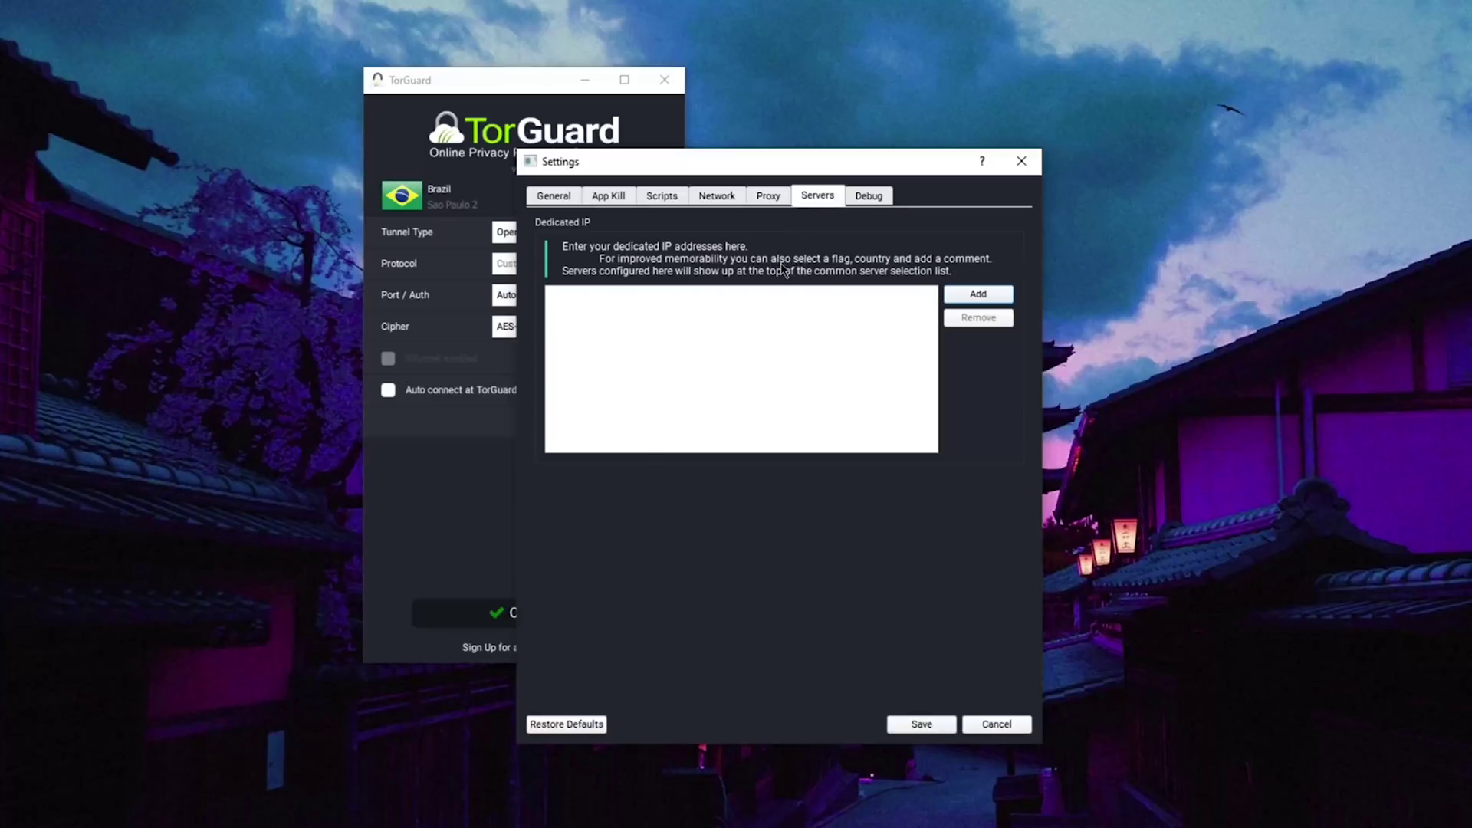
left_click(835, 377)
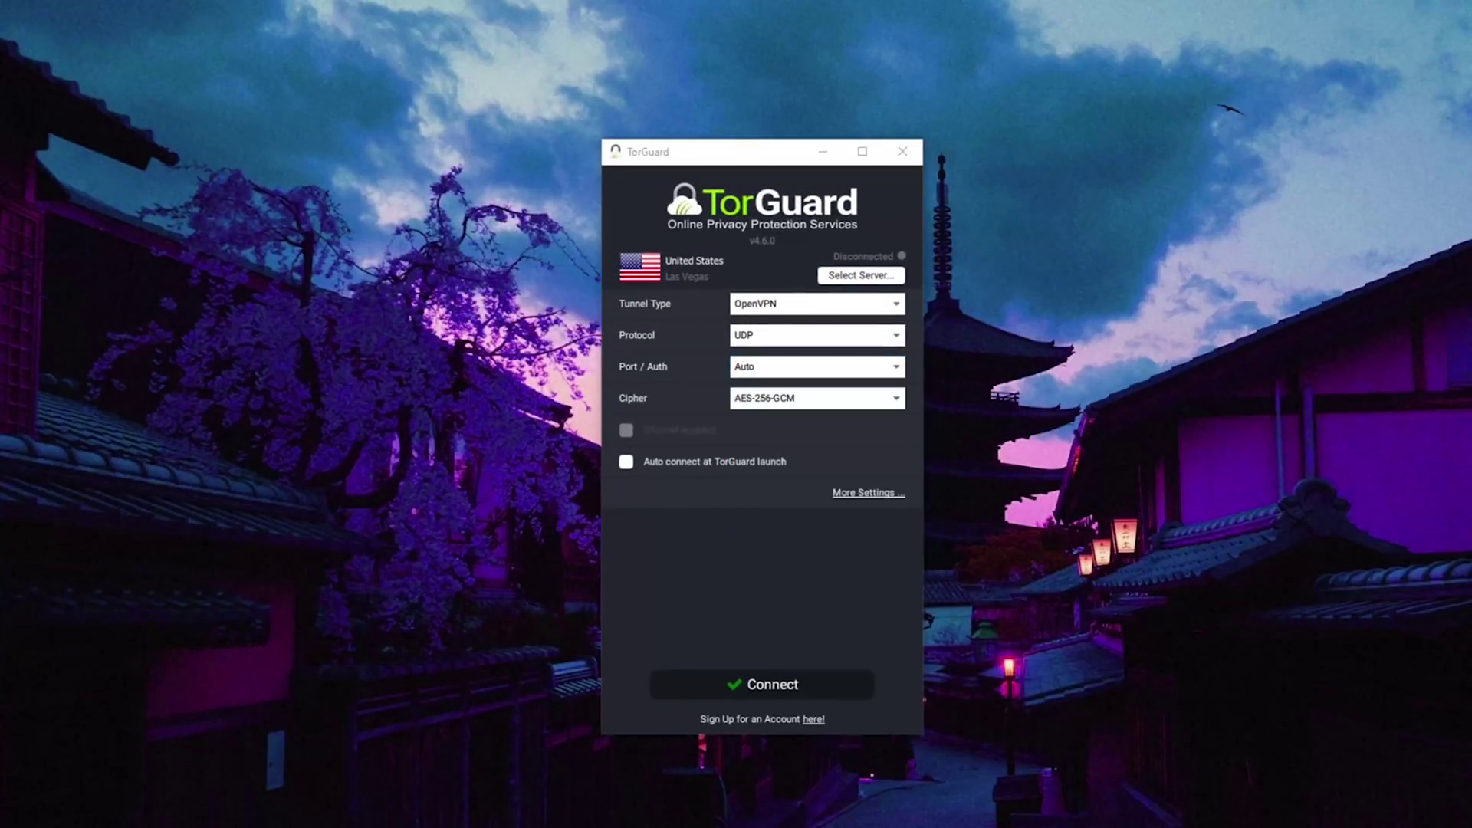
left_click(826, 300)
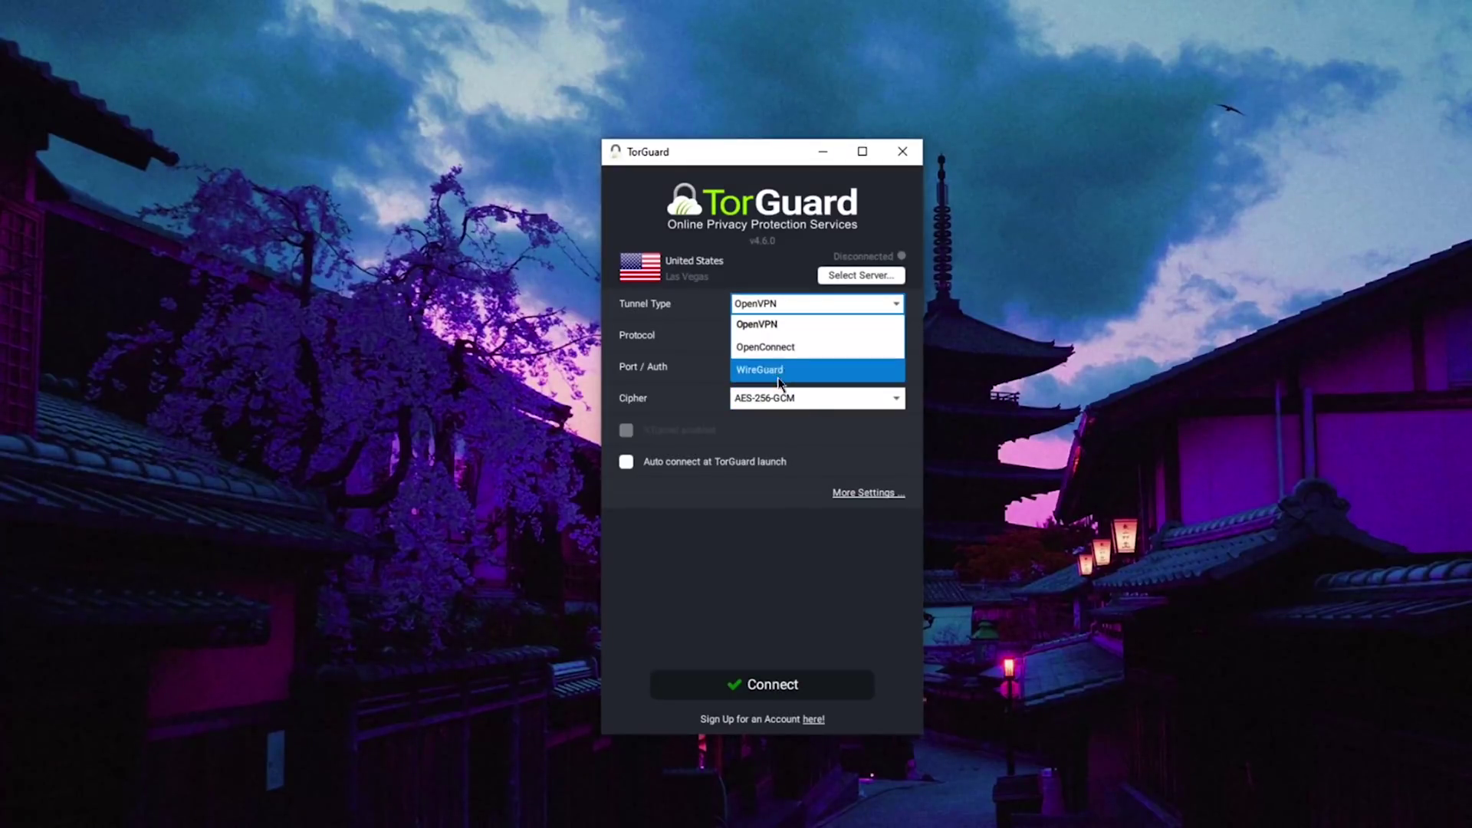
left_click(760, 325)
left_click(827, 367)
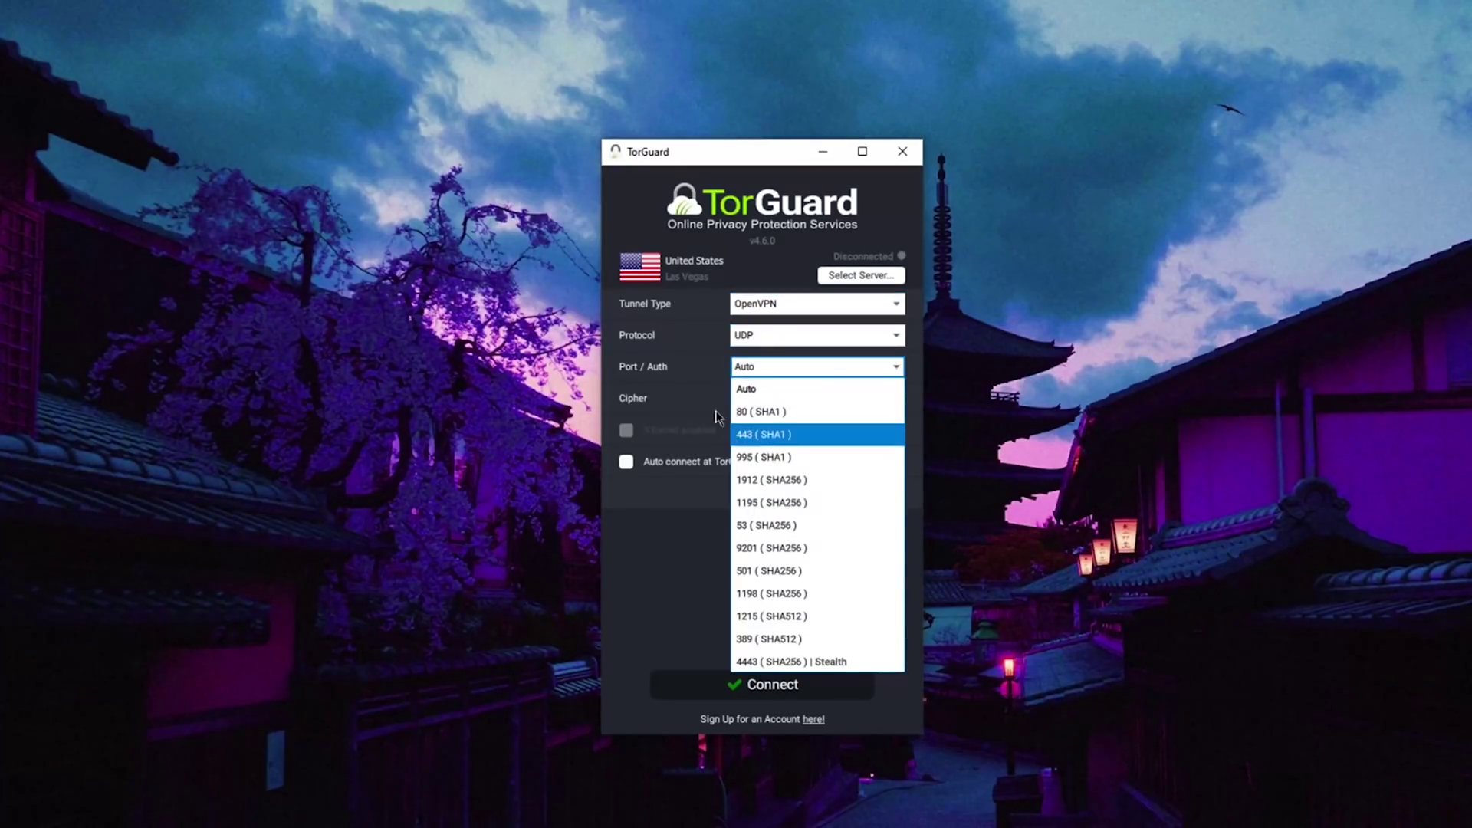
left_click(715, 412)
left_click(790, 400)
left_click(698, 397)
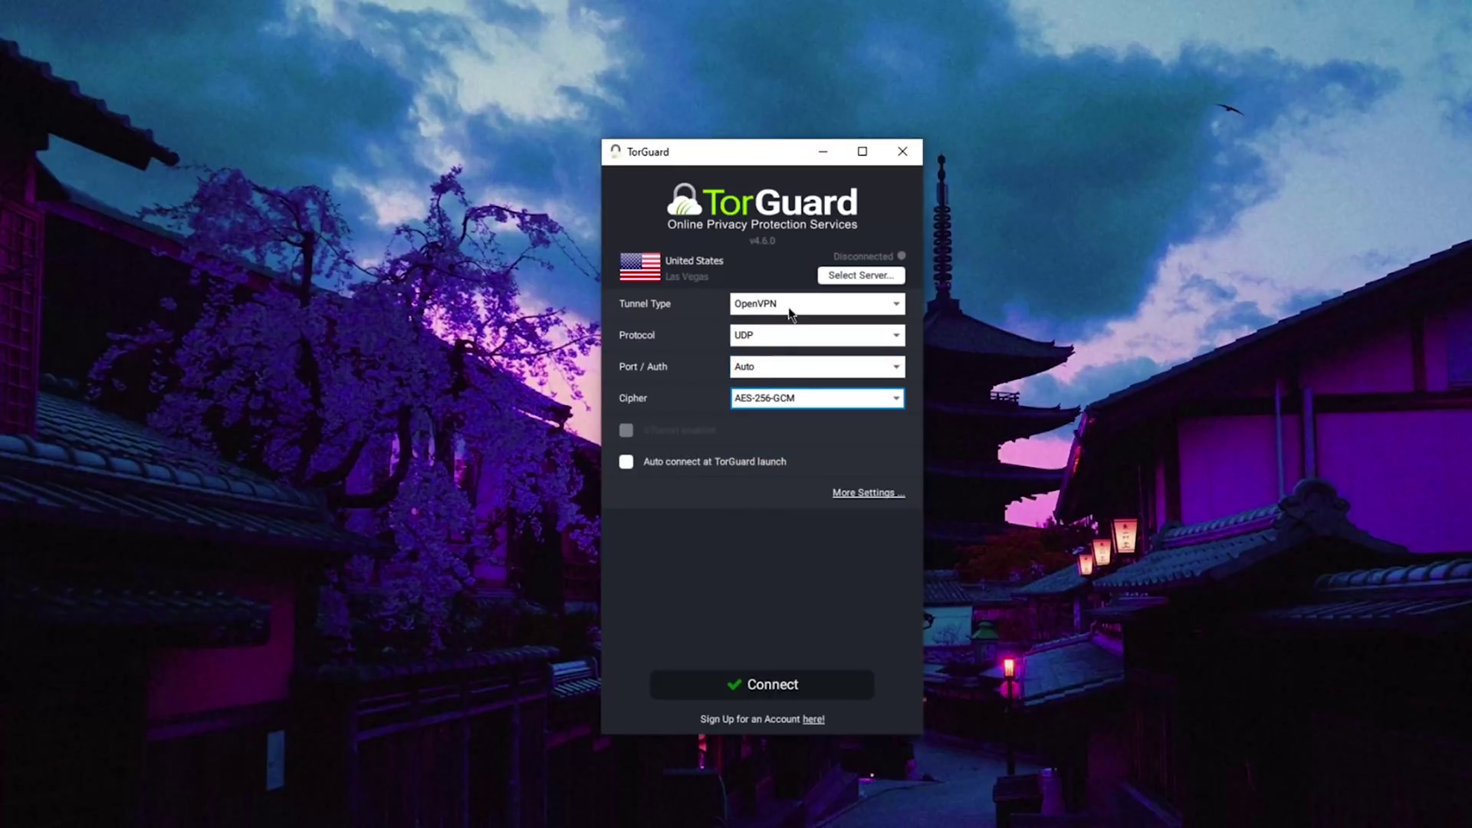
left_click(864, 492)
left_click(932, 726)
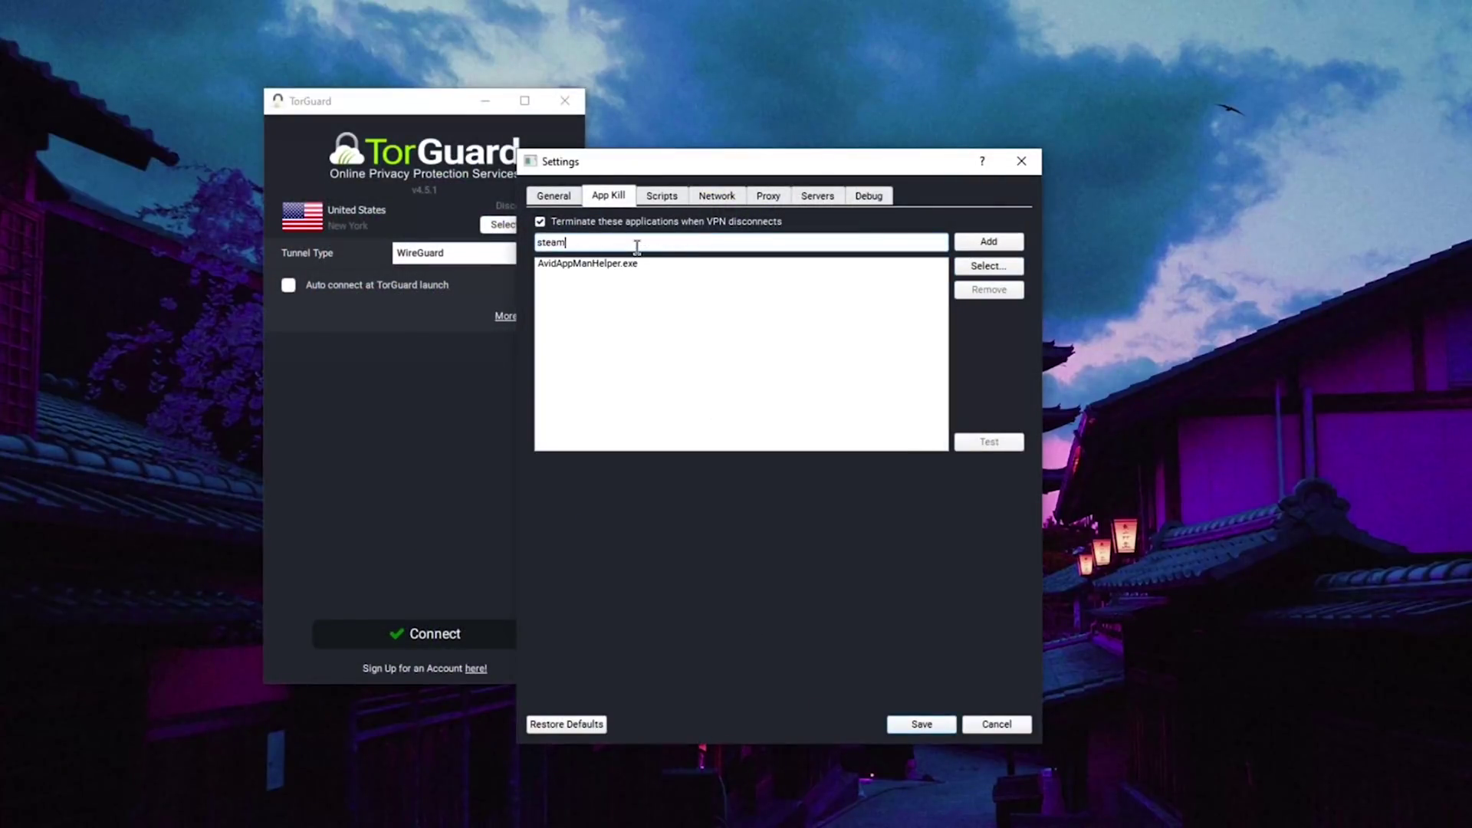
View TorGuard's script and network settings, keeping United States - SanFrancisco 1 as proxy server
left_click(660, 197)
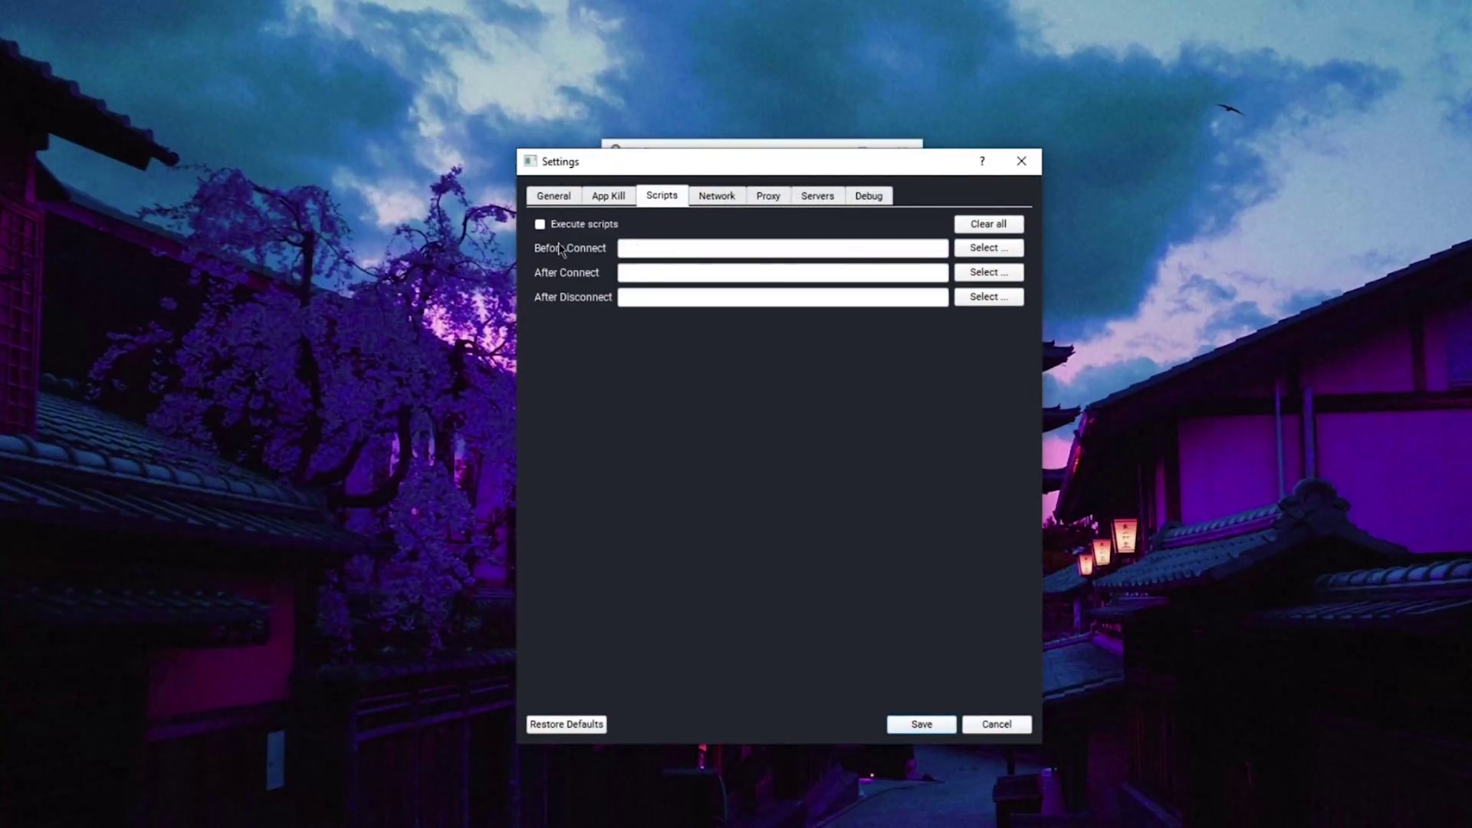
left_click(715, 197)
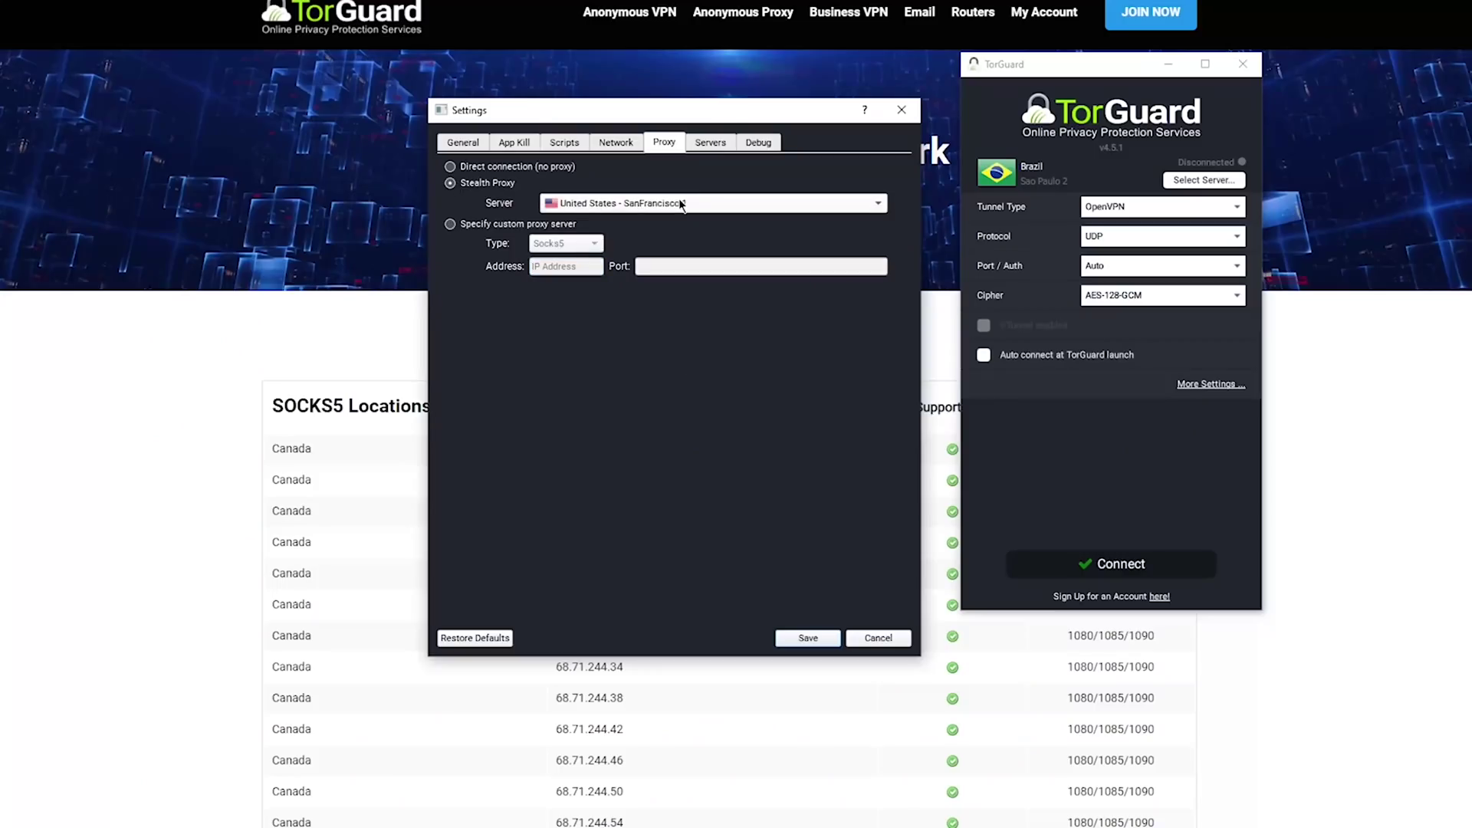
left_click(678, 201)
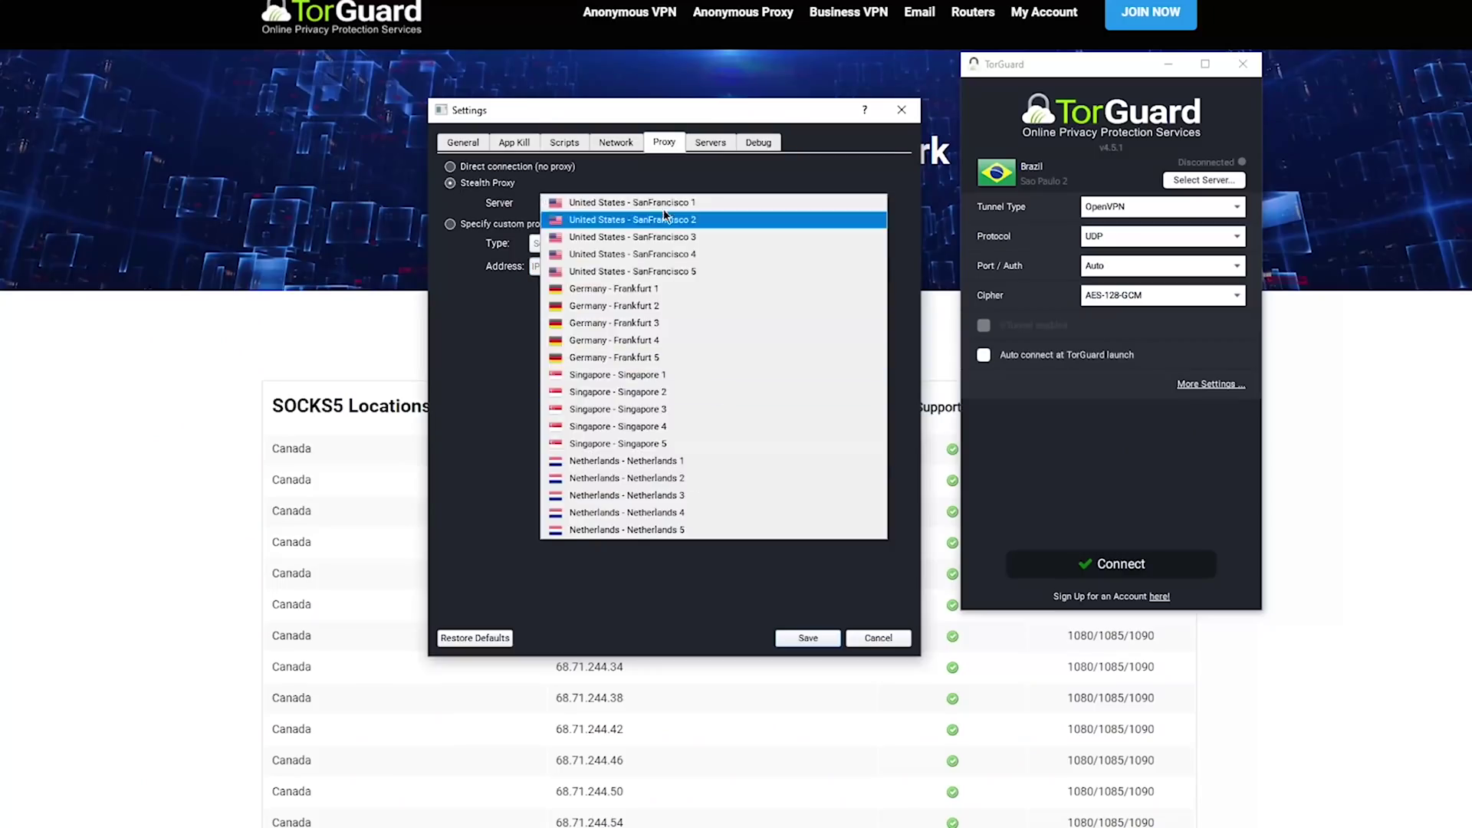
left_click(664, 209)
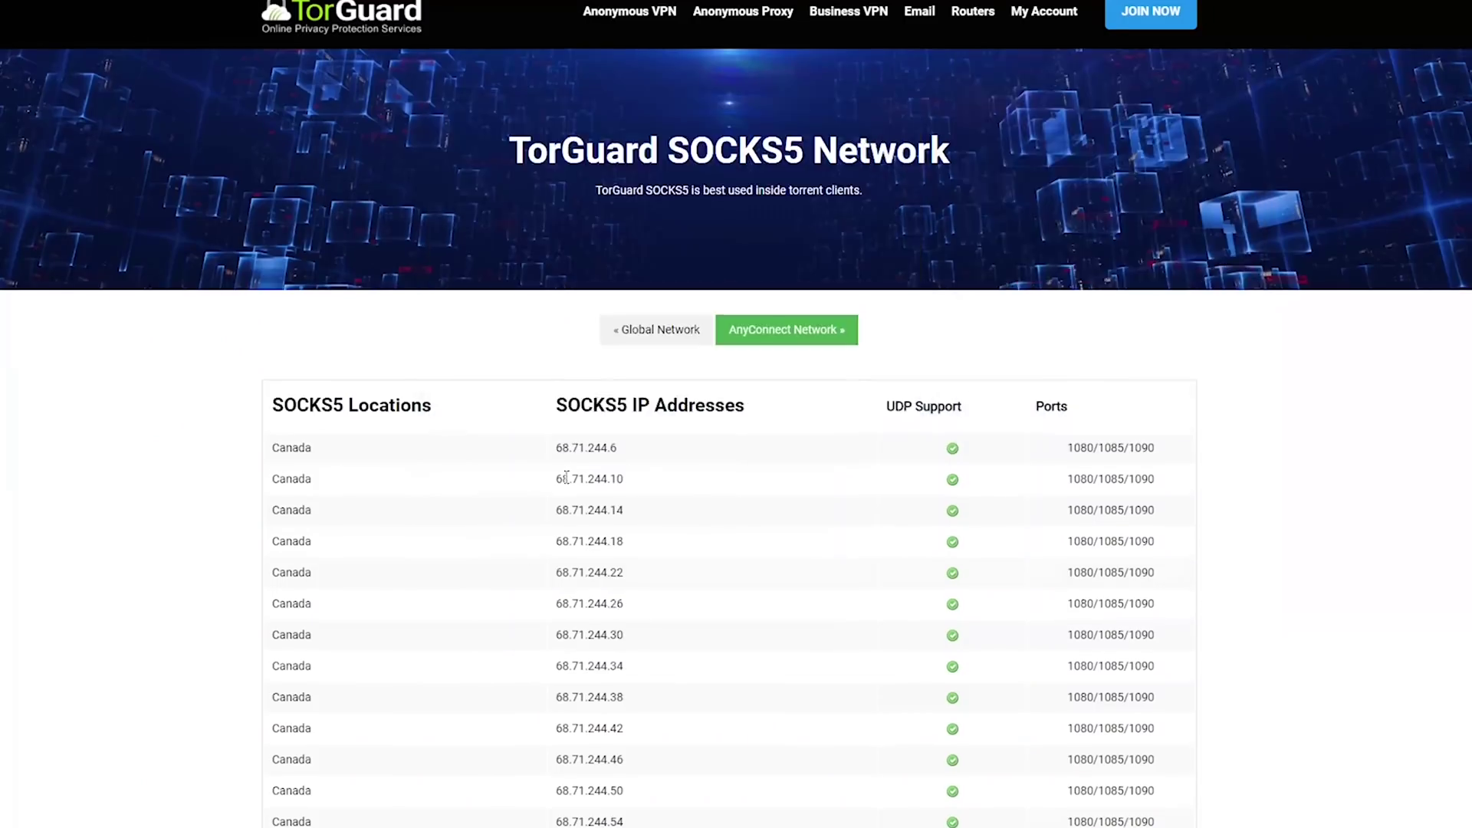
Set the new dedicated IP's country to United States
scroll(536, 383, "down", 4)
left_click_drag(556, 132, 628, 132)
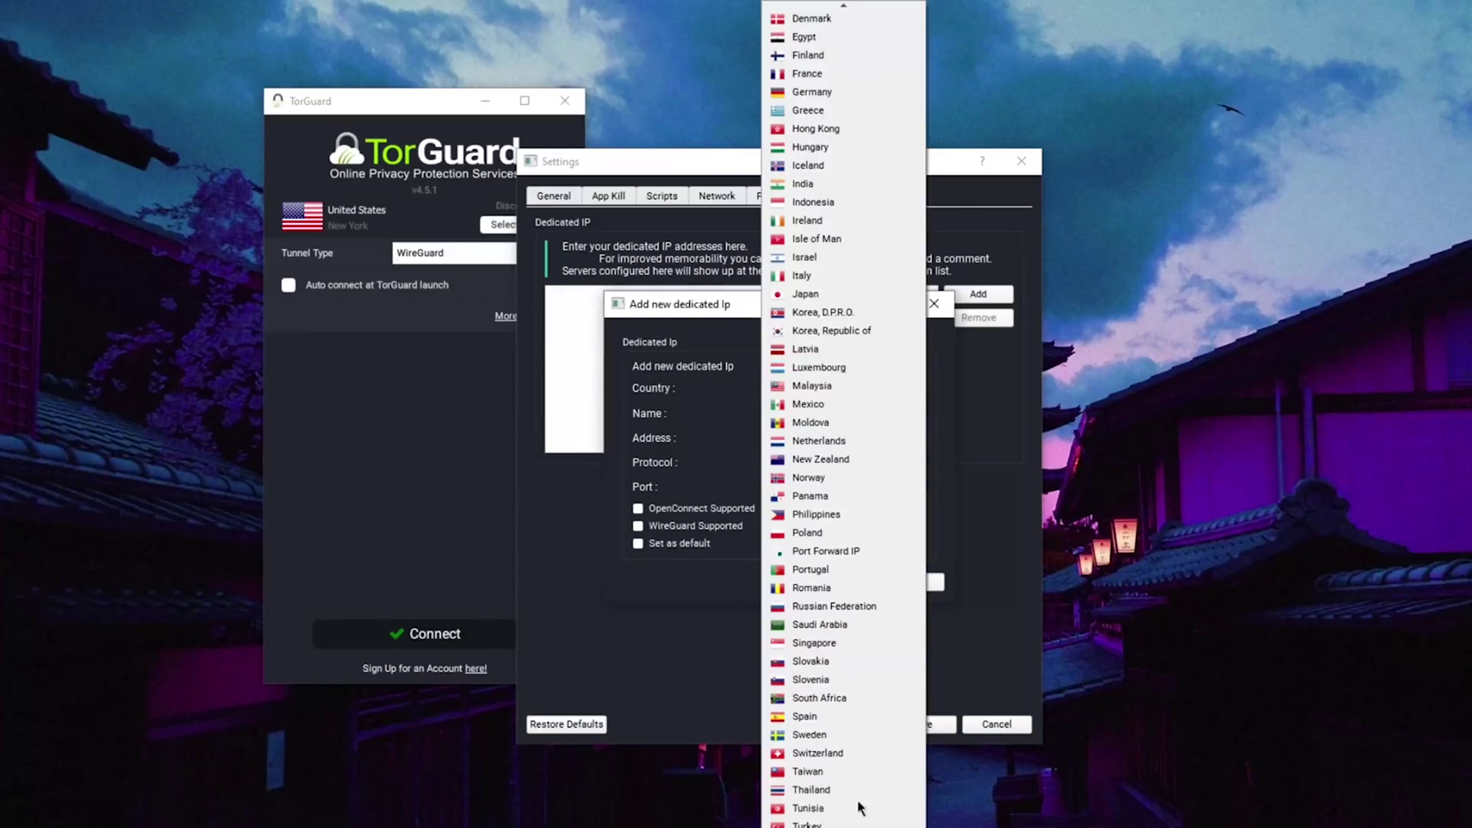
left_click(801, 437)
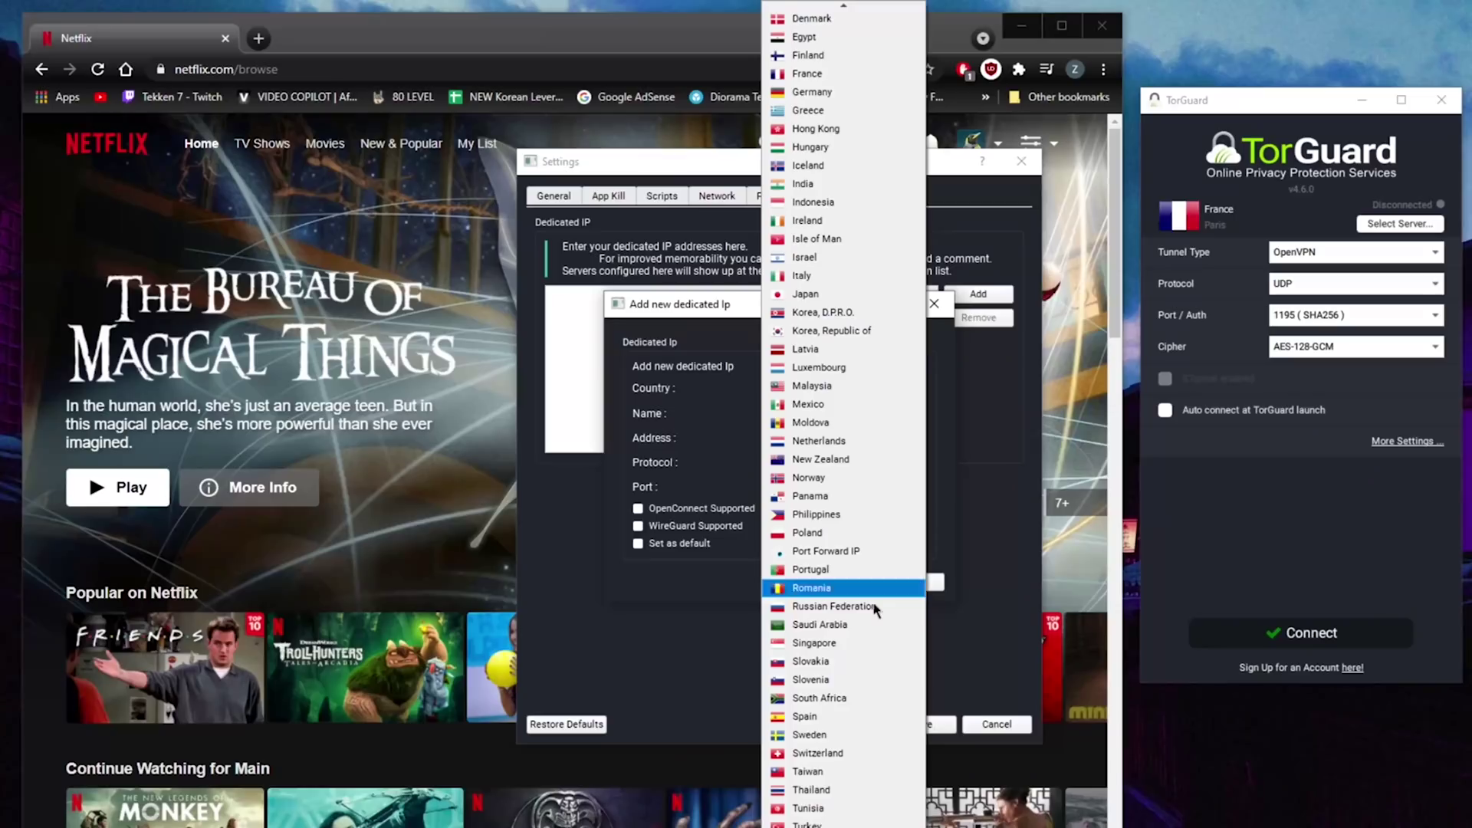
left_click(851, 661)
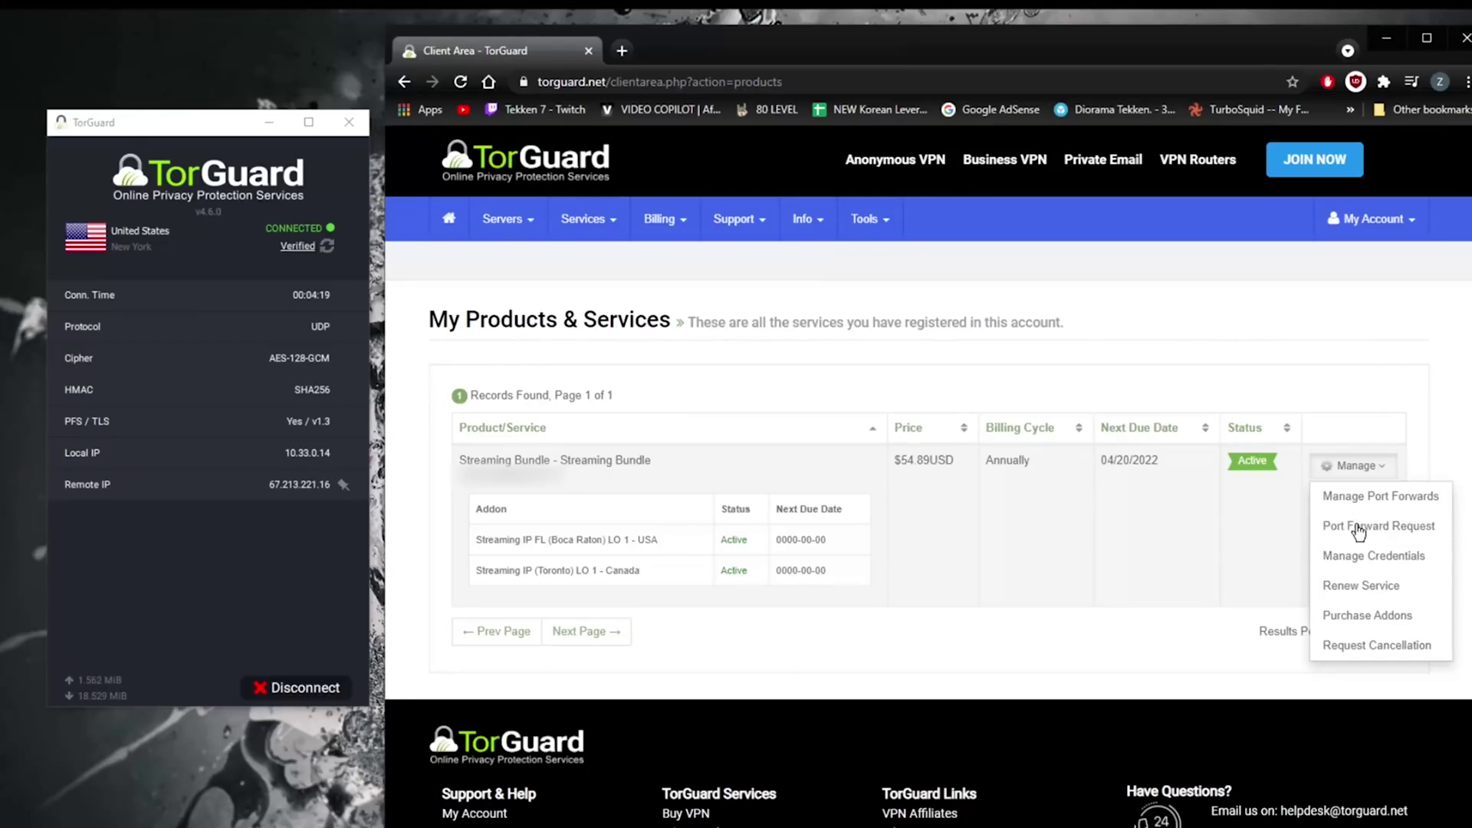
Open the Port Forward Request page for the Streaming Bundle service
left_click(1388, 530)
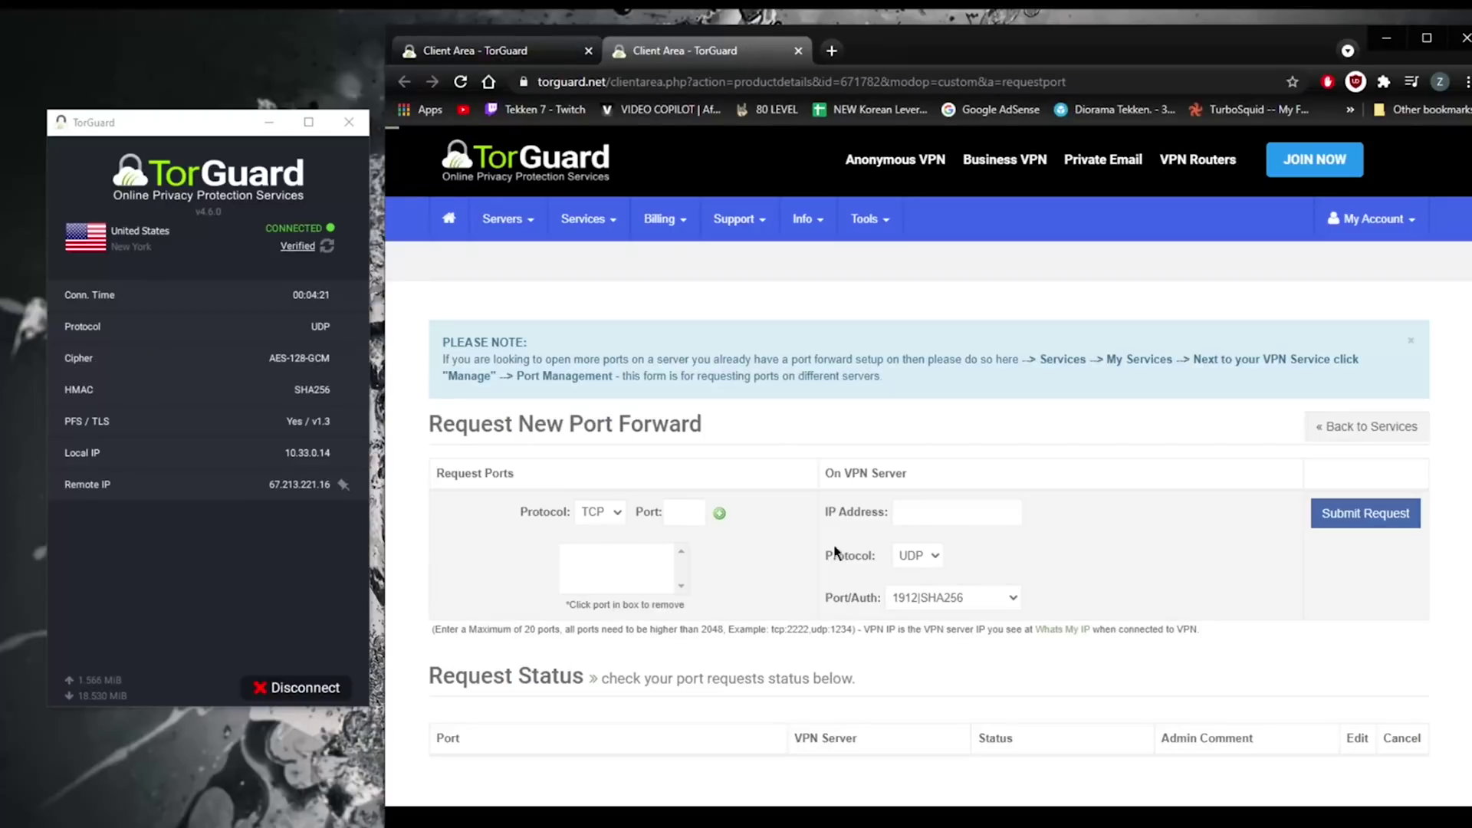
Click into the port-forward field, then scroll down through the TorGuard server and downloads pages
left_click(681, 514)
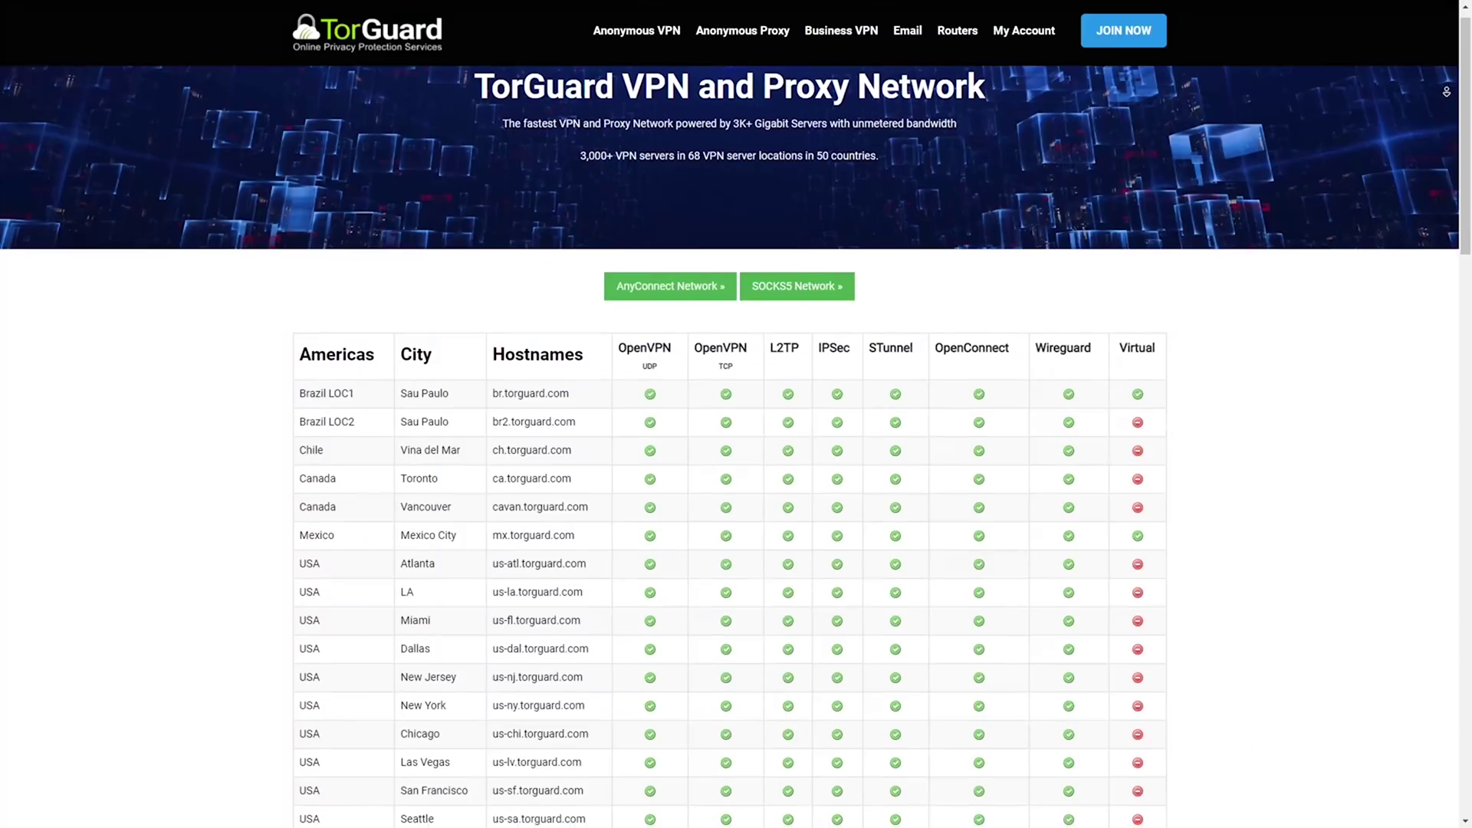
scroll(728, 444, "down", 1)
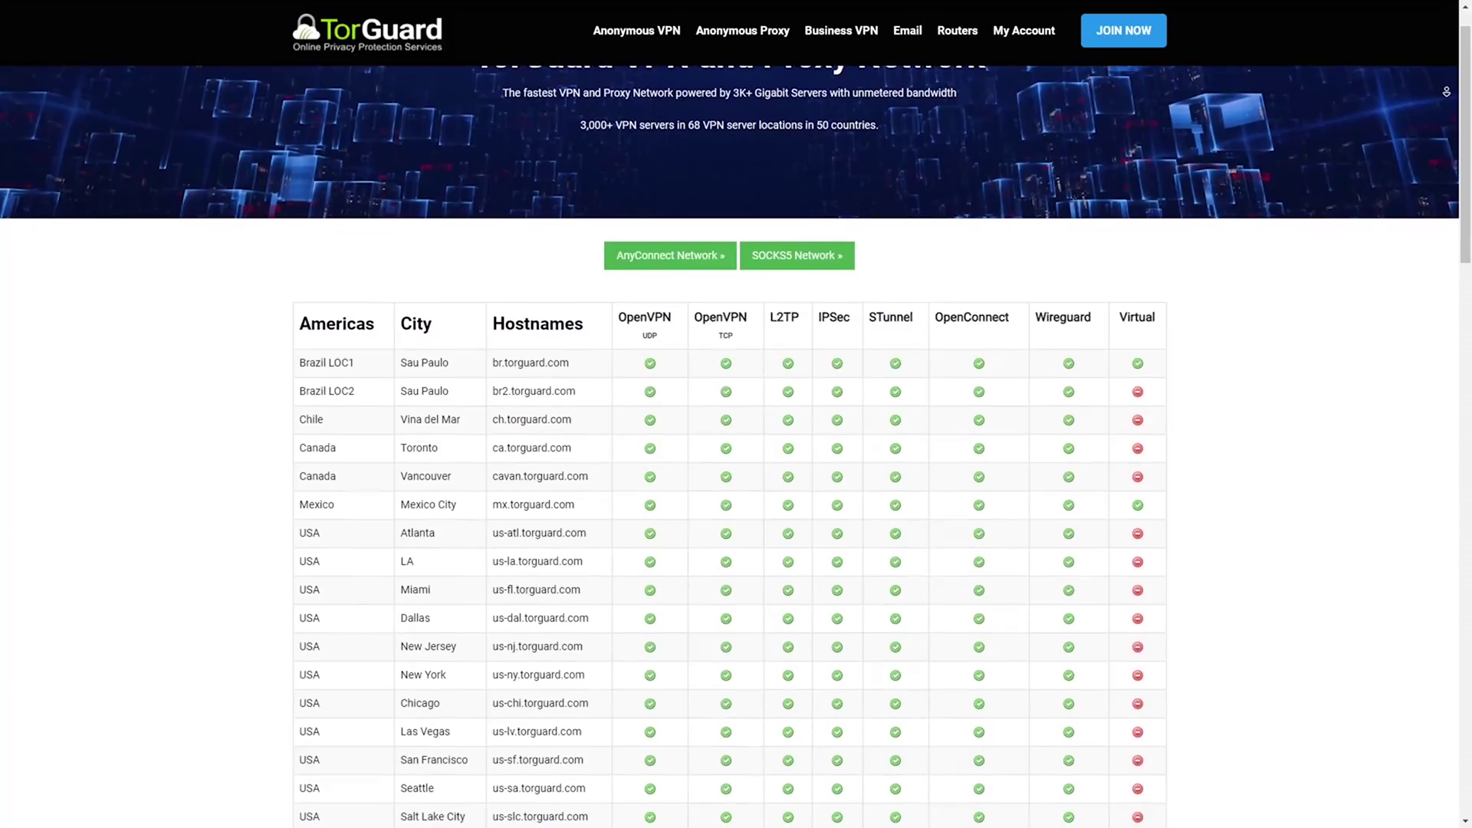
scroll(729, 445, "down", 1)
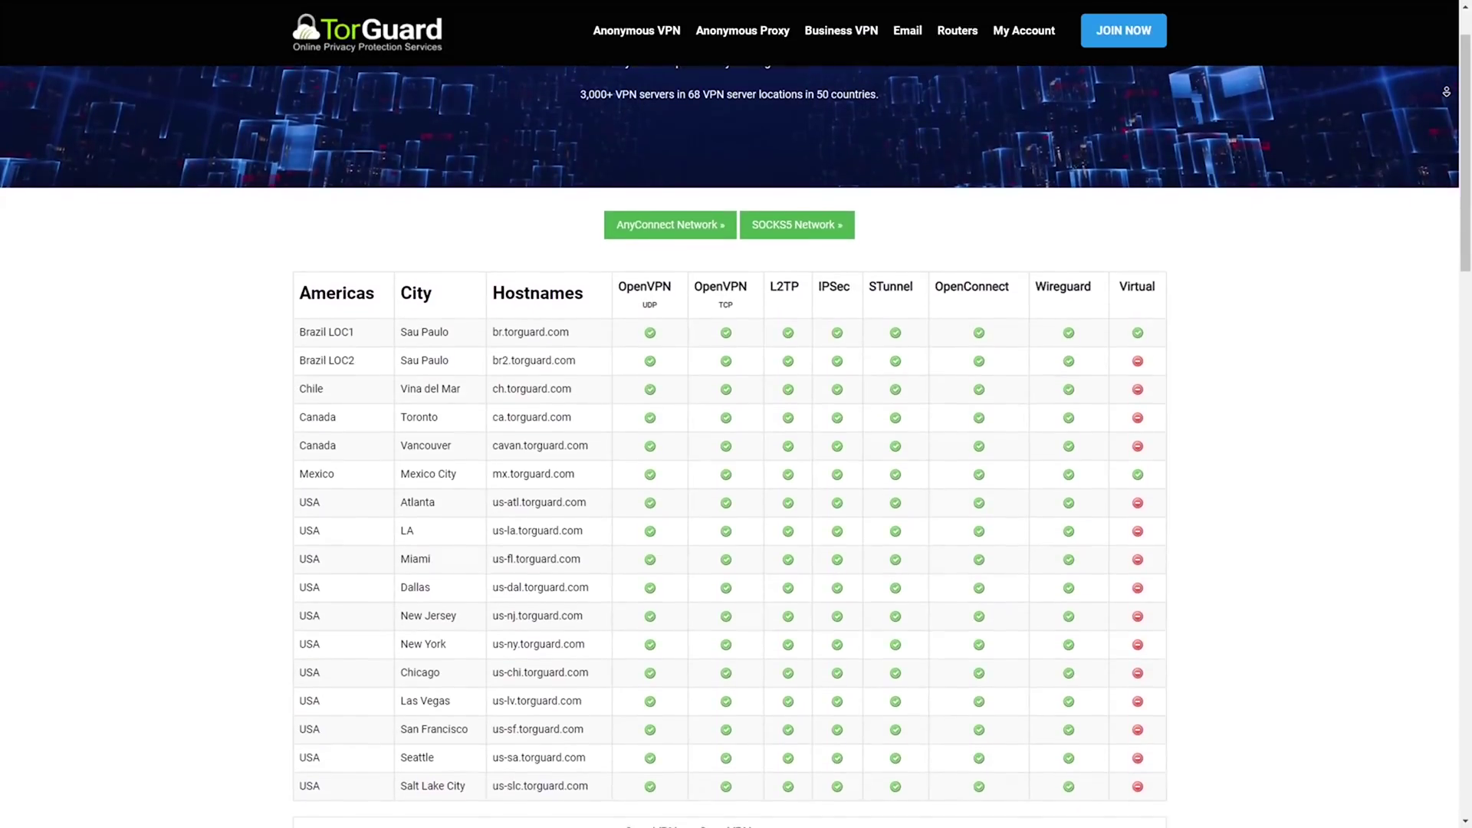
scroll(728, 445, "down", 1)
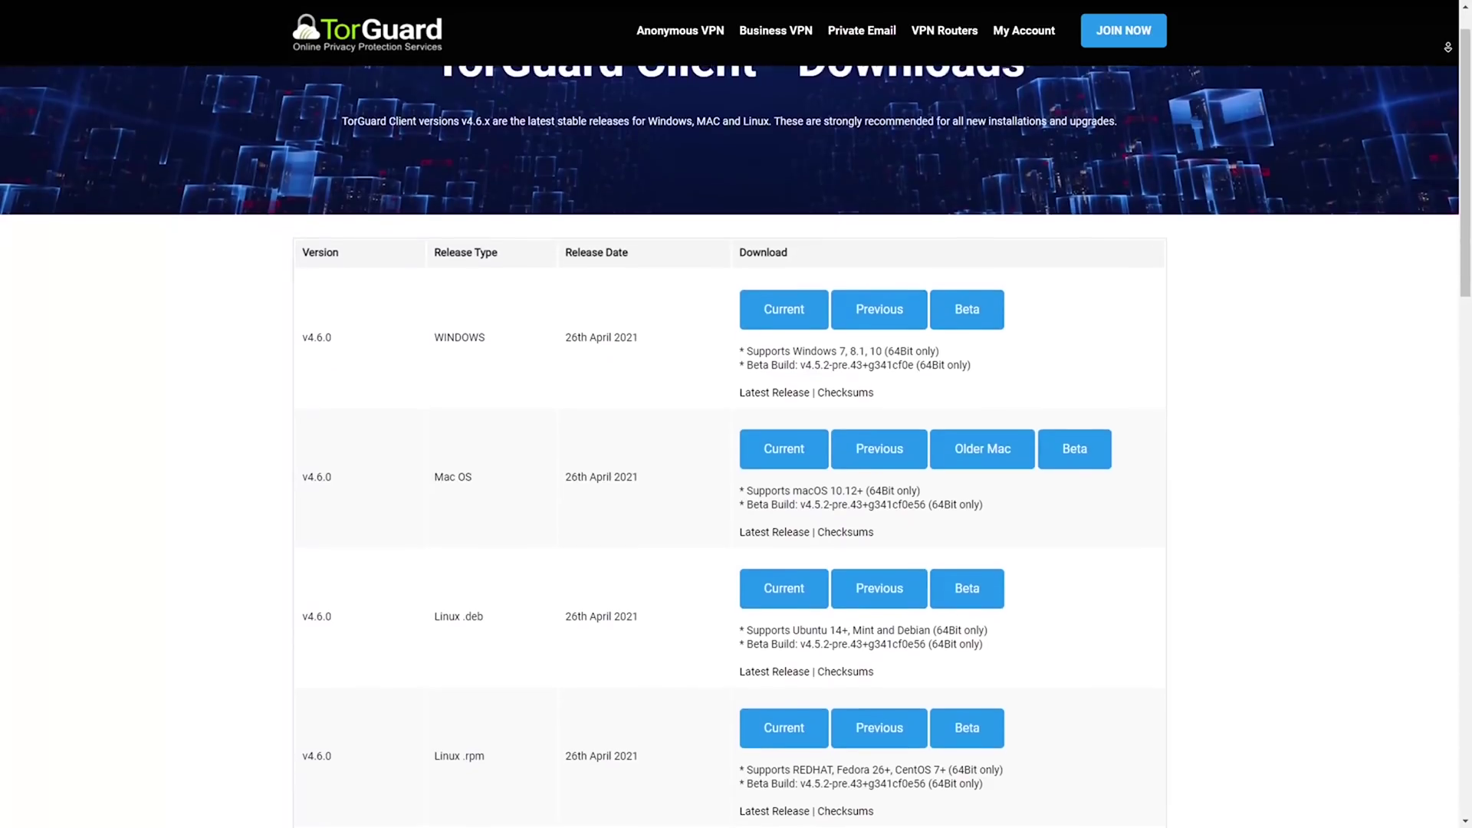
scroll(728, 444, "down", 1)
scroll(728, 445, "down", 2)
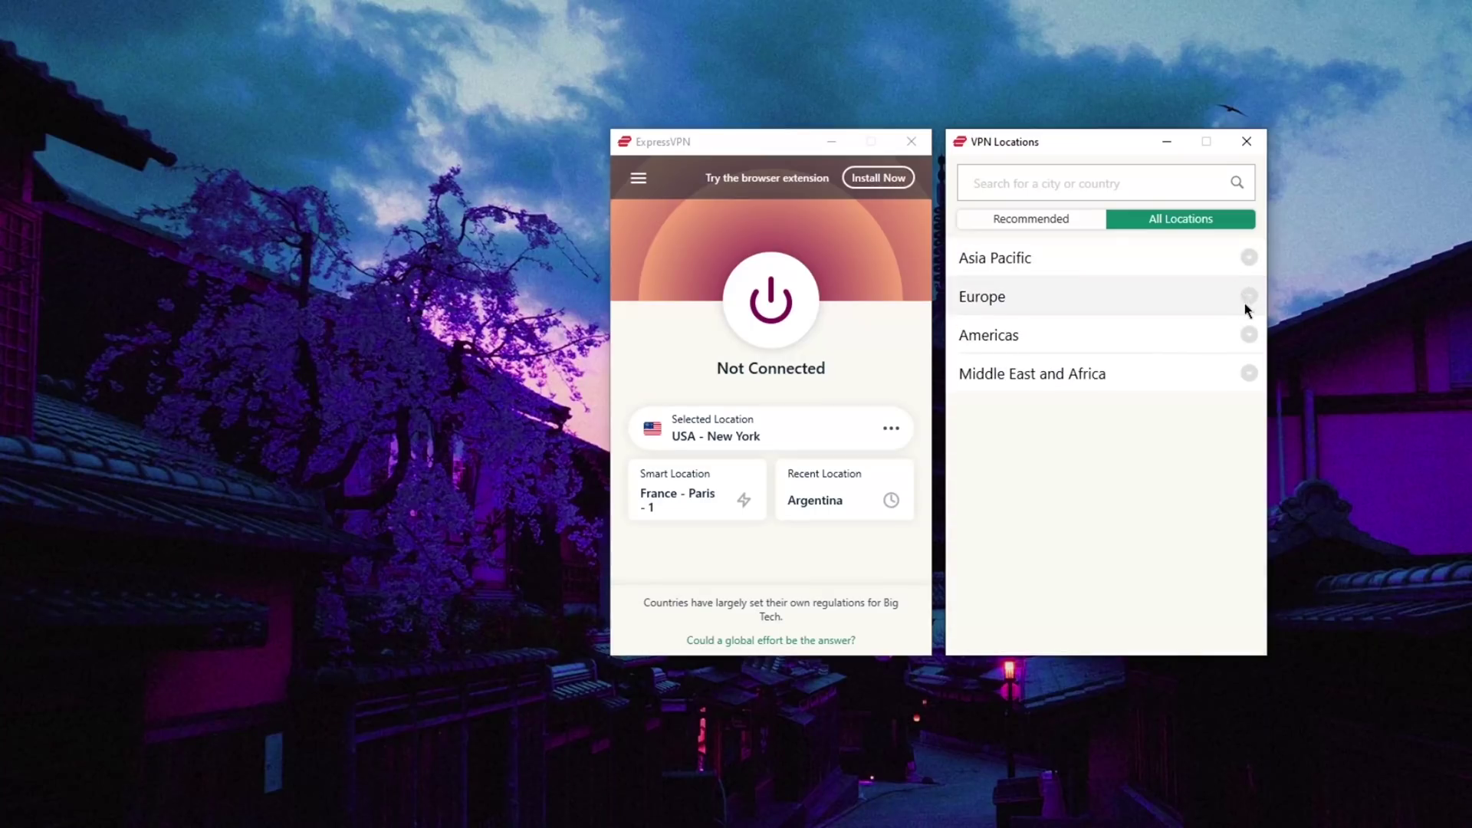
Expand the Americas locations, close the ExpressVPN locations window, and open the hamburger menu
left_click(1248, 334)
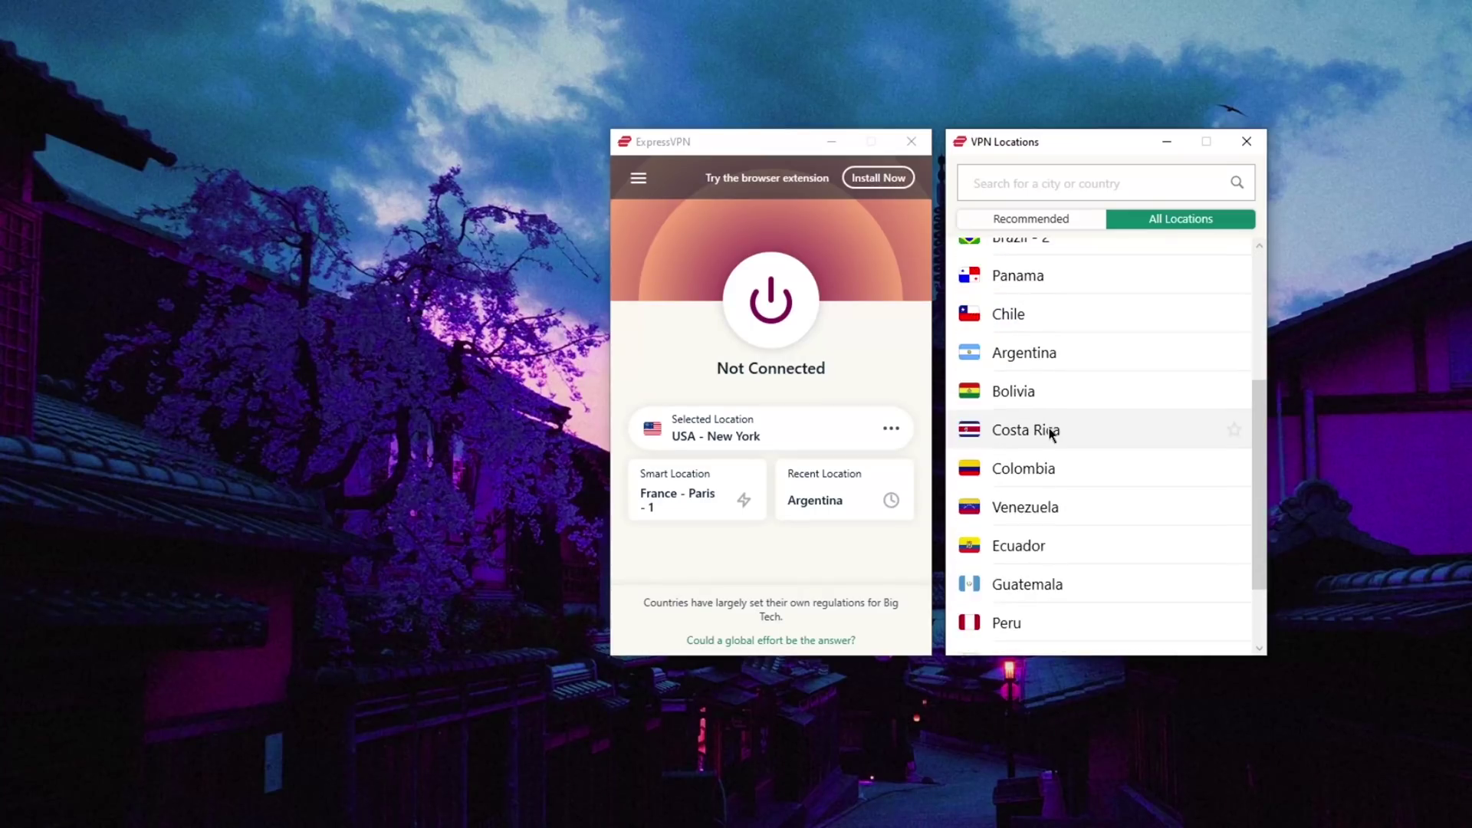
scroll(1051, 433, "up", 4)
left_click(1247, 141)
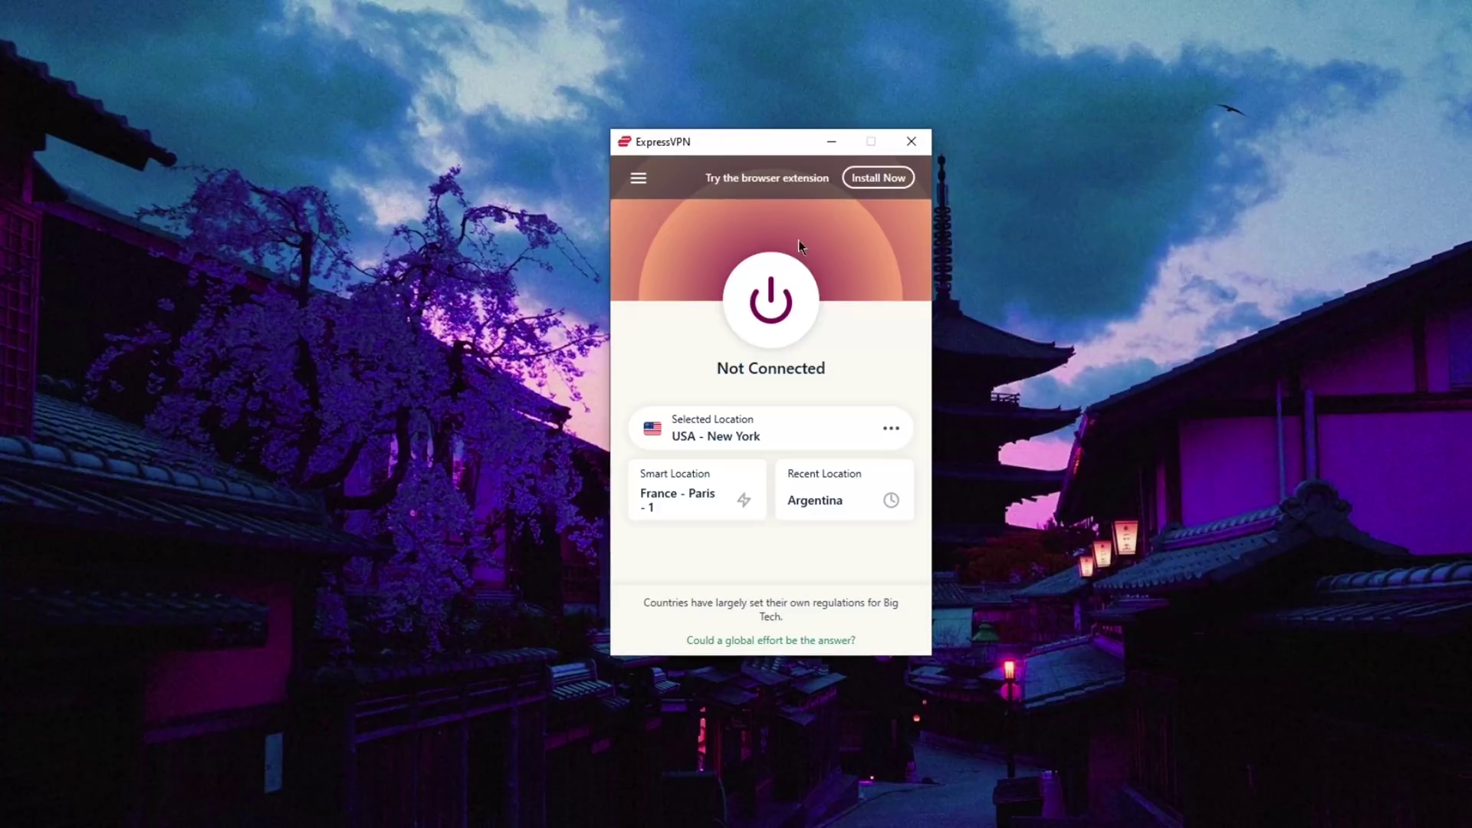
left_click(635, 180)
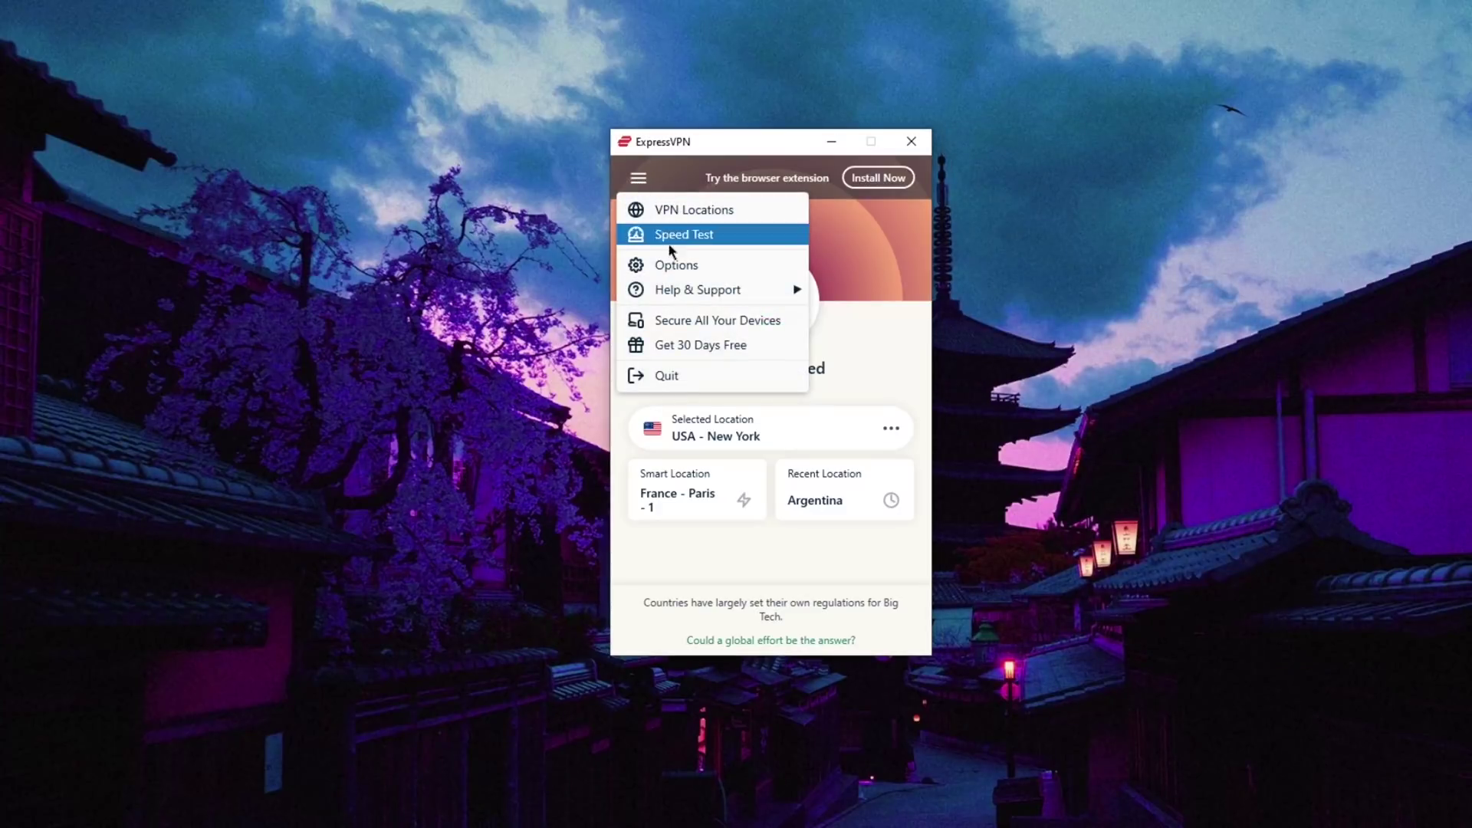
Open ExpressVPN's Options, then zoom the NordVPN server map from Europe out to the whole world
left_click(681, 268)
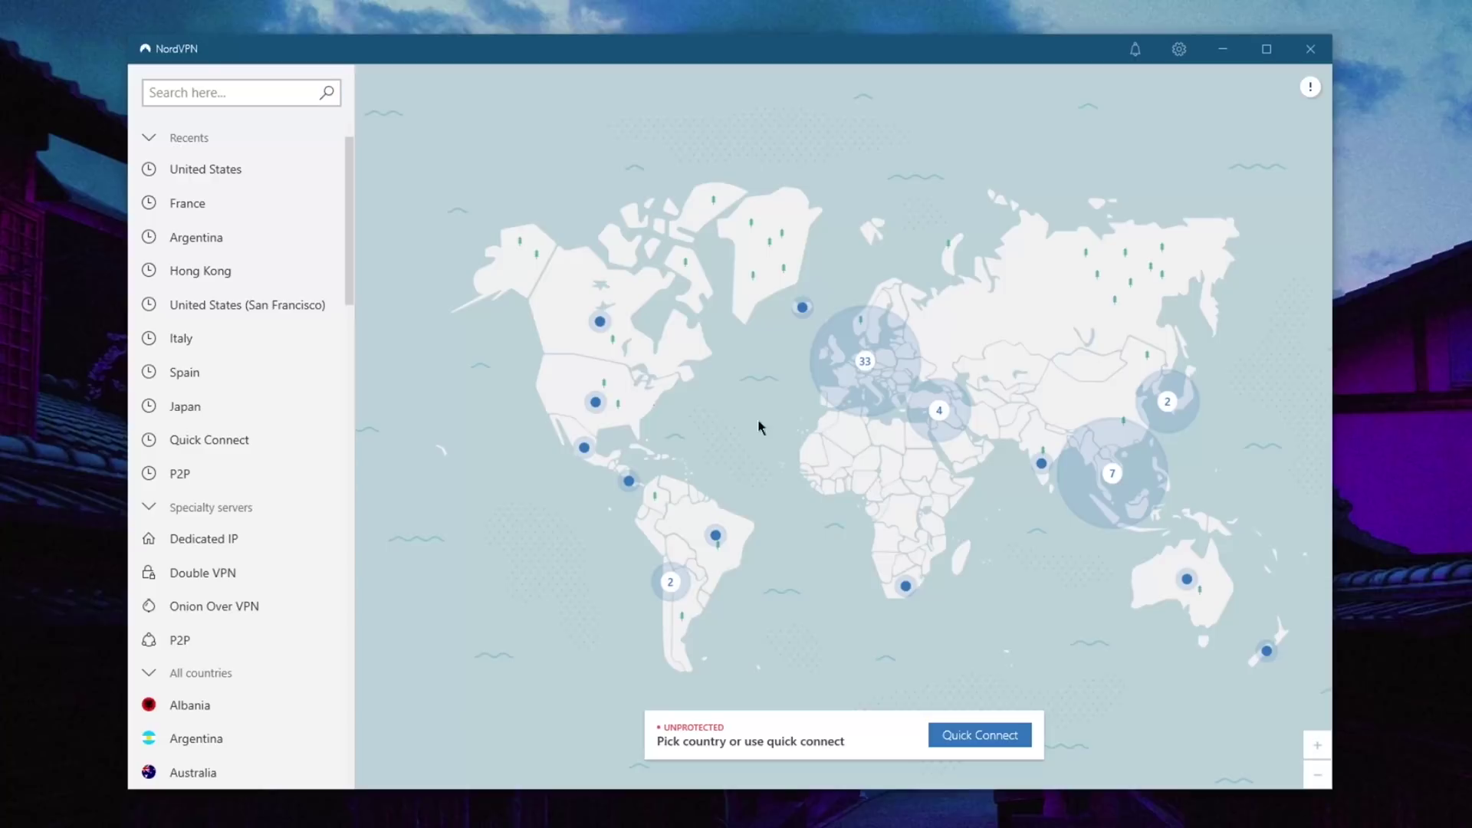
left_click(855, 418)
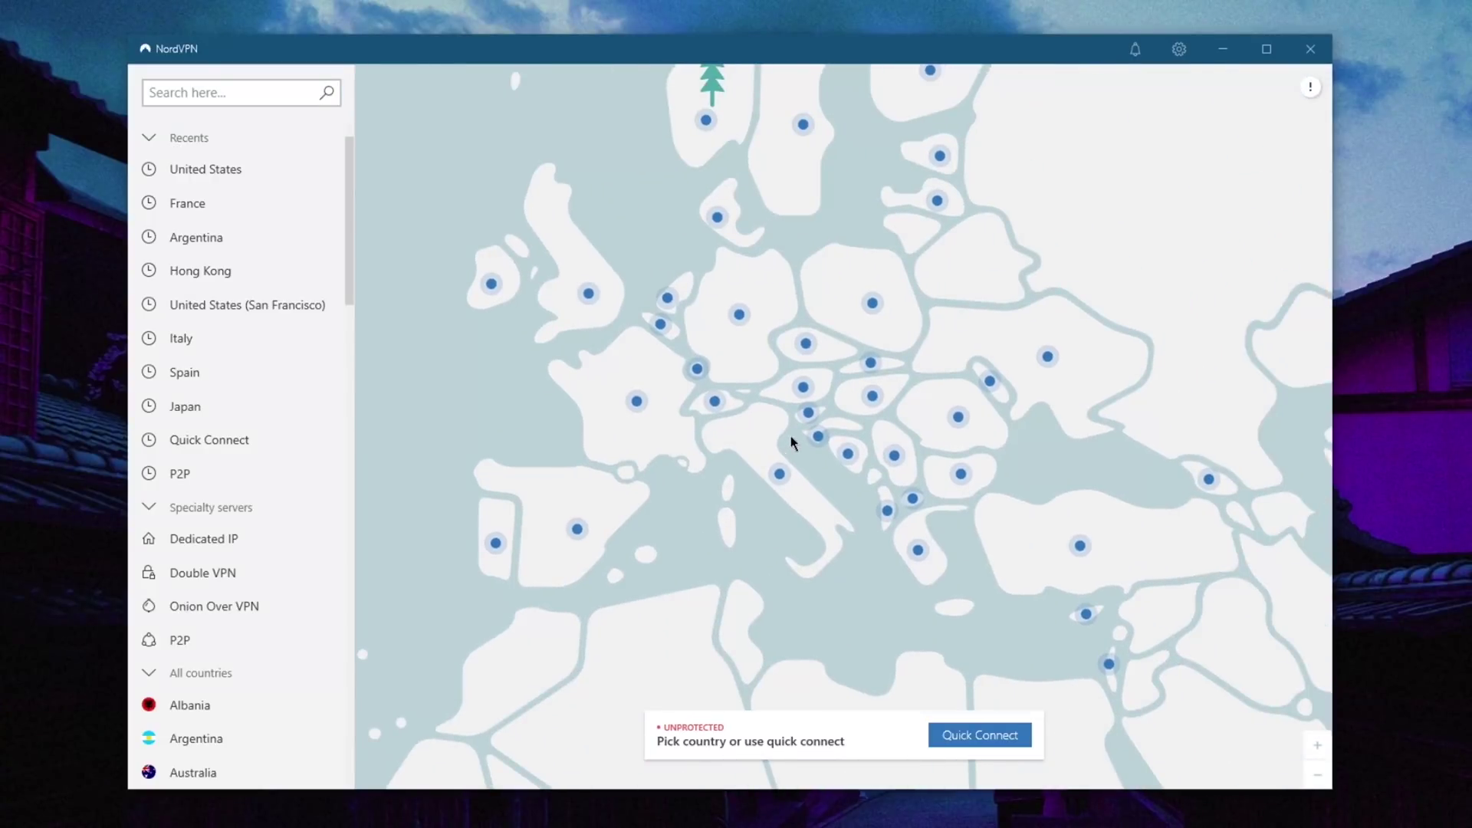
scroll(843, 429, "down", 5)
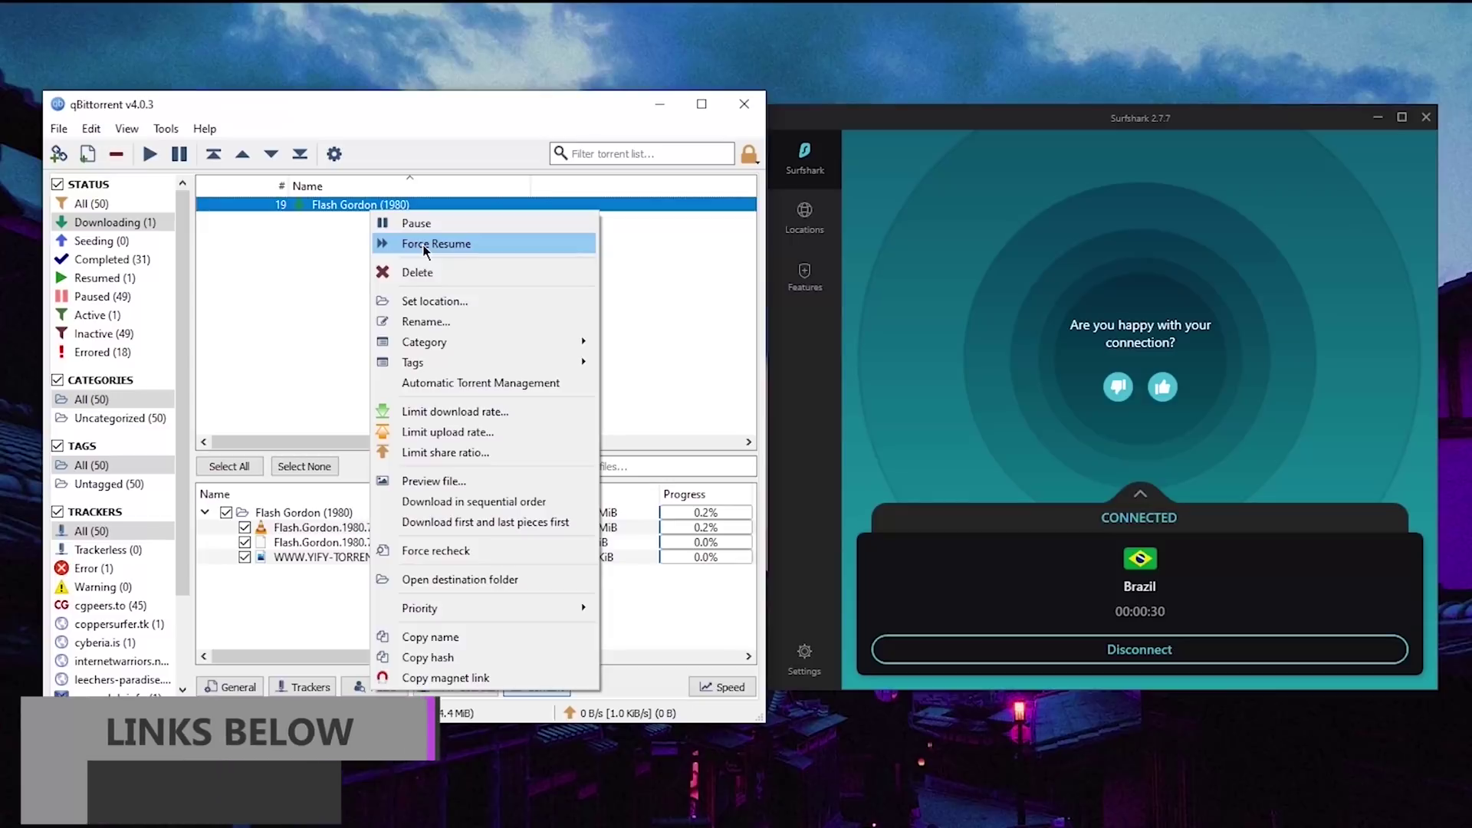
left_click(491, 243)
left_click(511, 318)
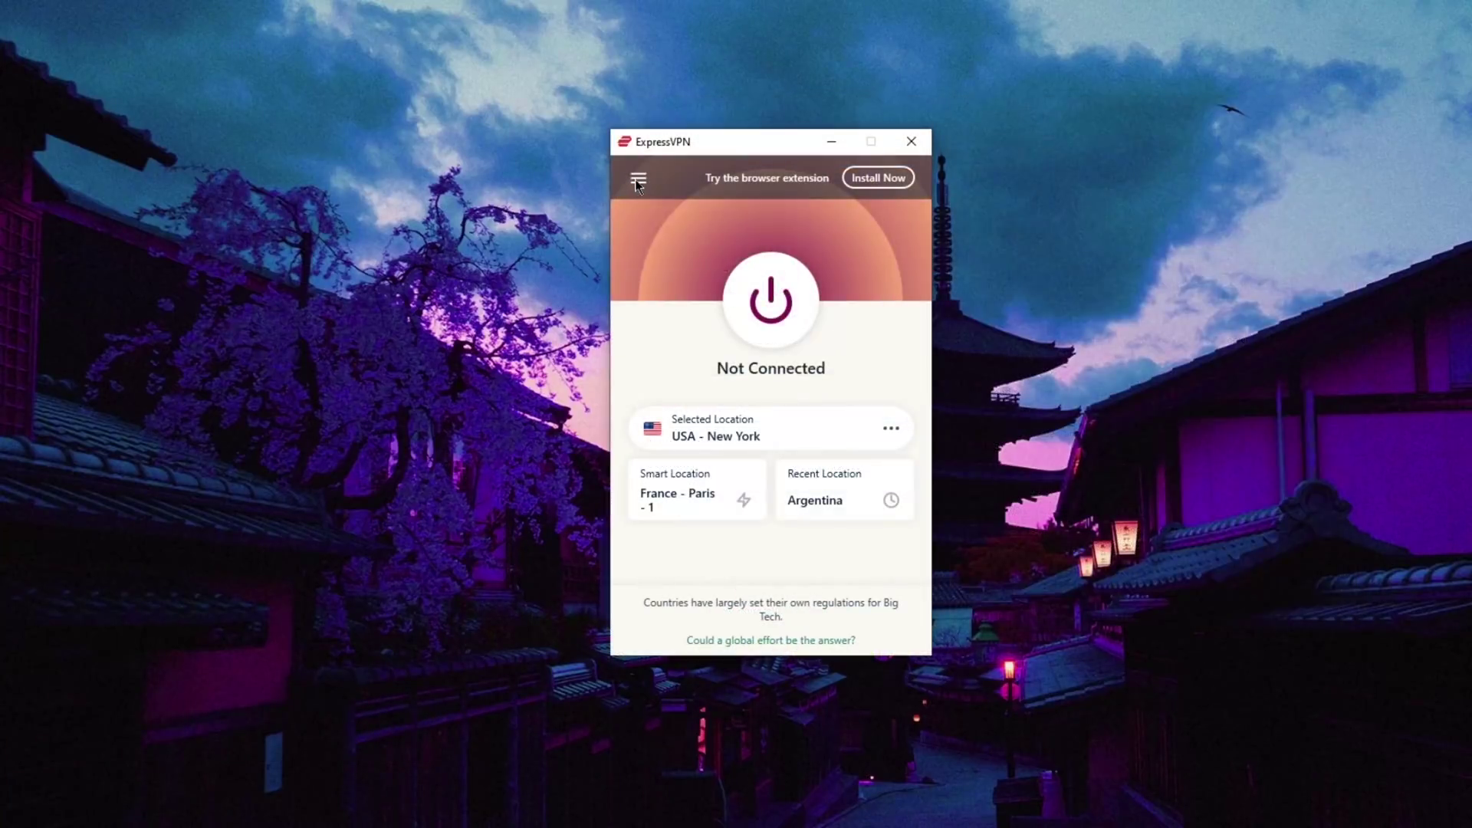
Choose Options from ExpressVPN's hamburger menu to show its General settings page
left_click(638, 181)
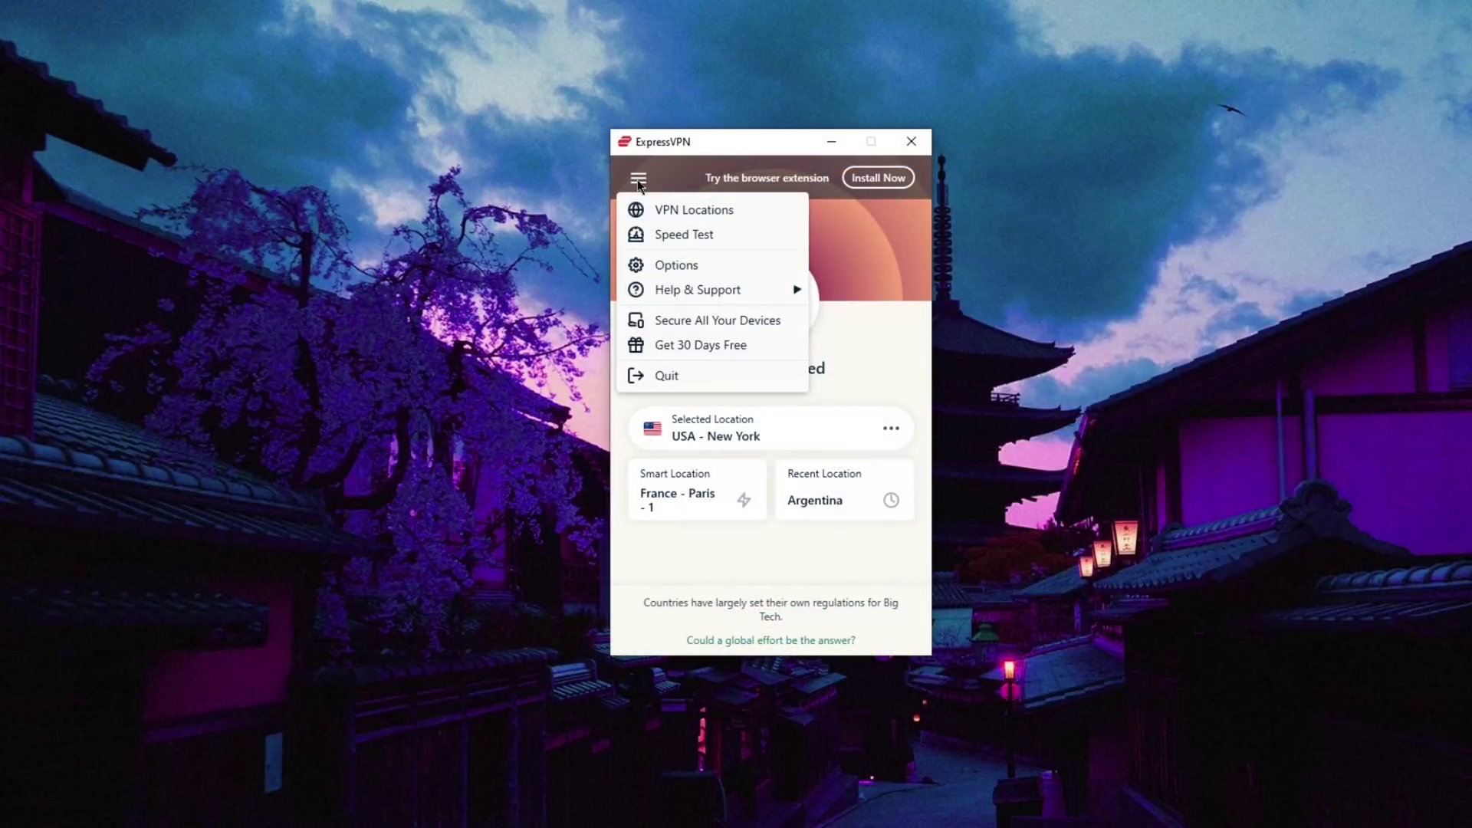
left_click(679, 266)
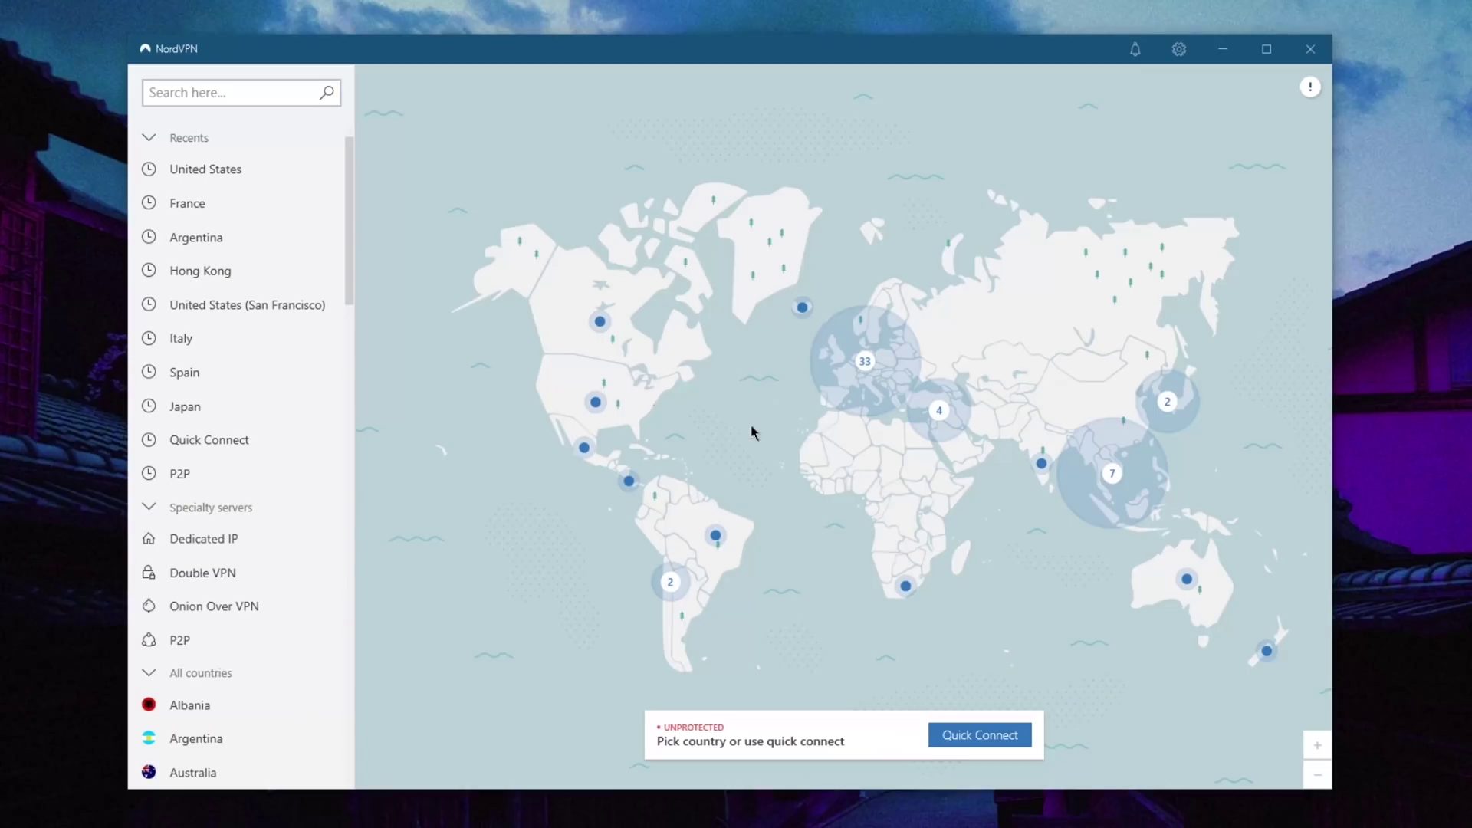
Zoom the NordVPN map around Europe, into the Southeast Asia cluster, then back out to the world view
scroll(880, 417, "up", 5)
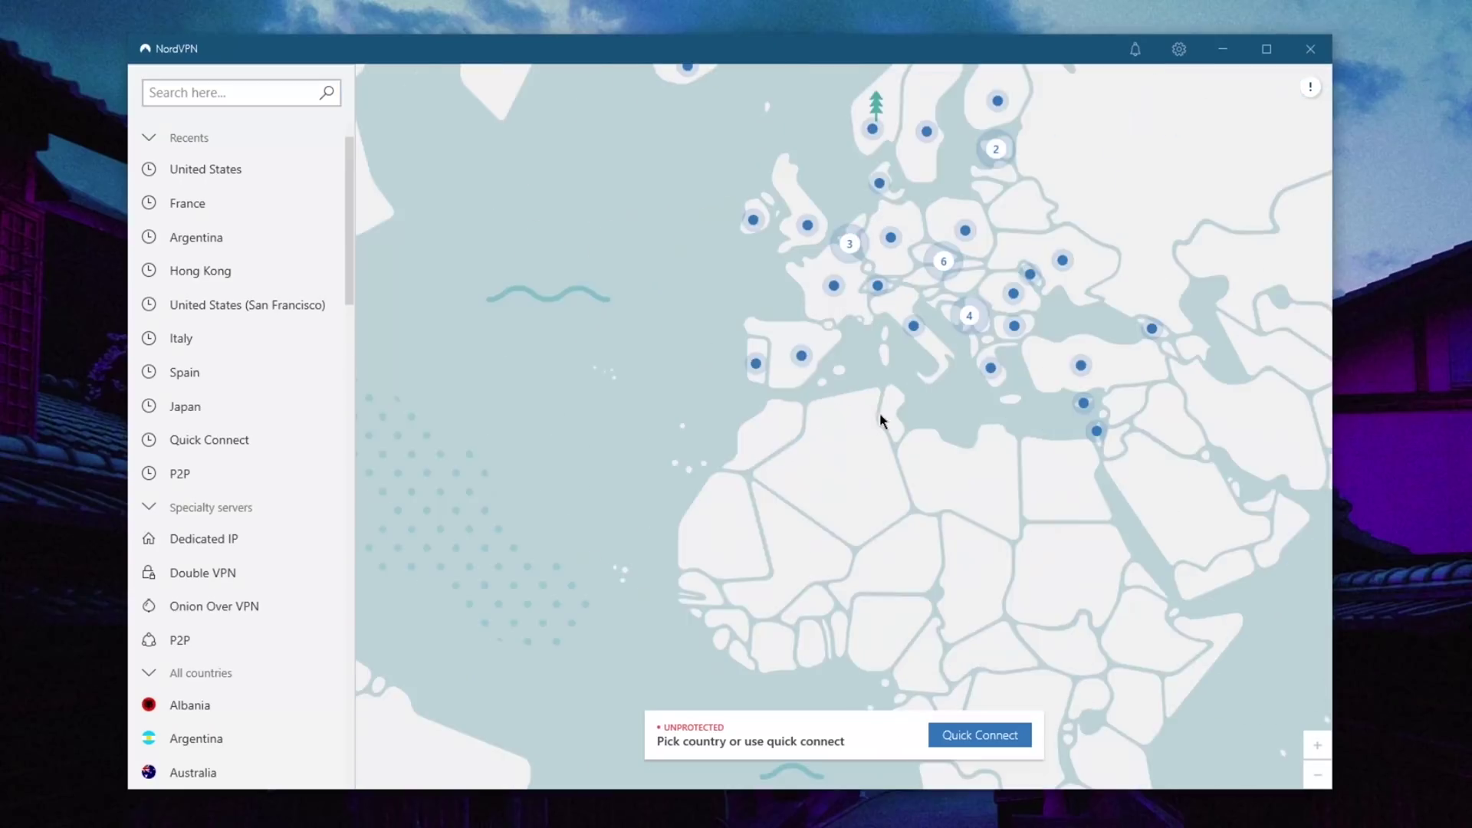
scroll(819, 529, "down", 5)
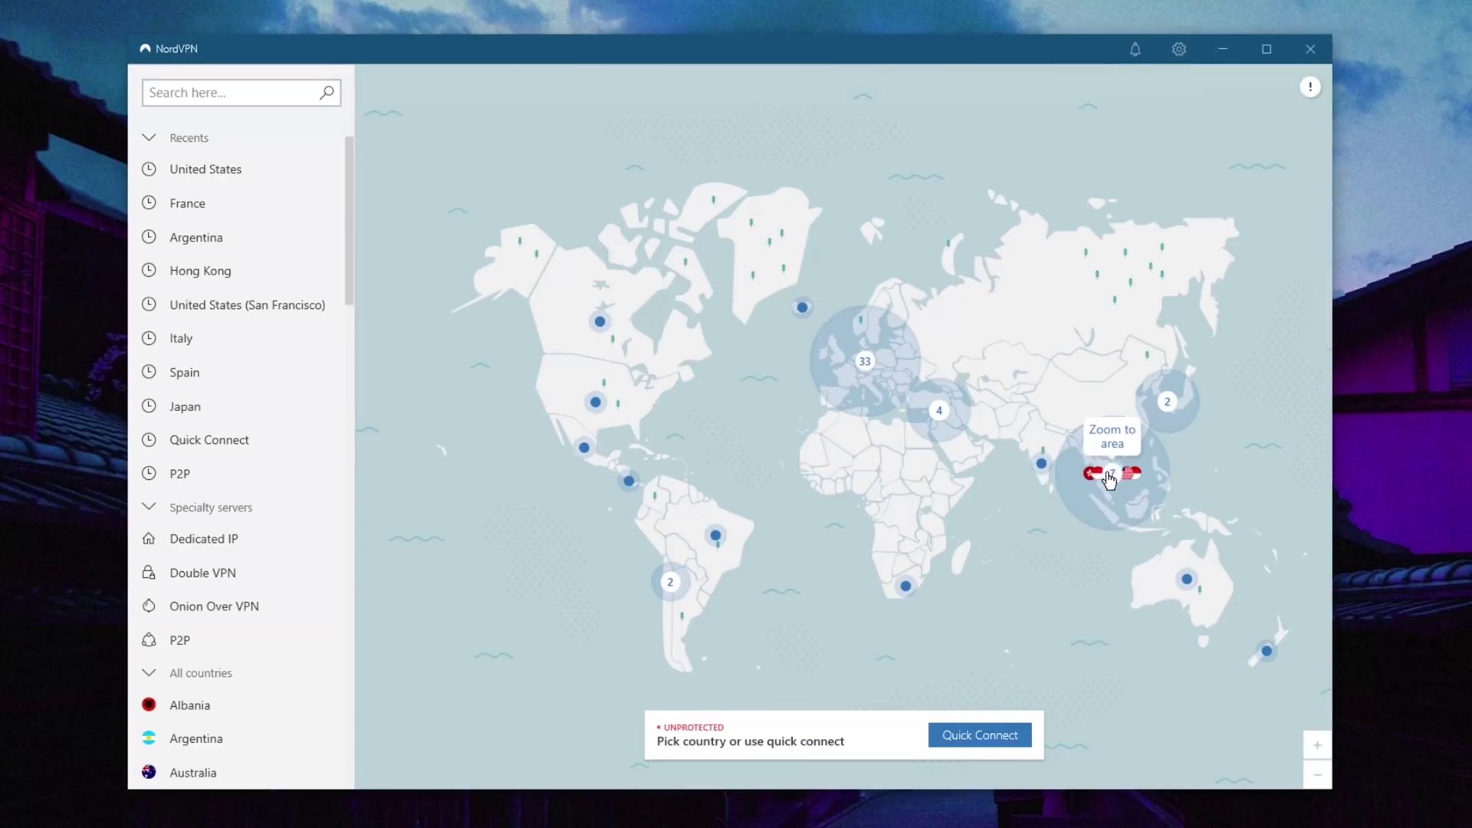
left_click(1110, 477)
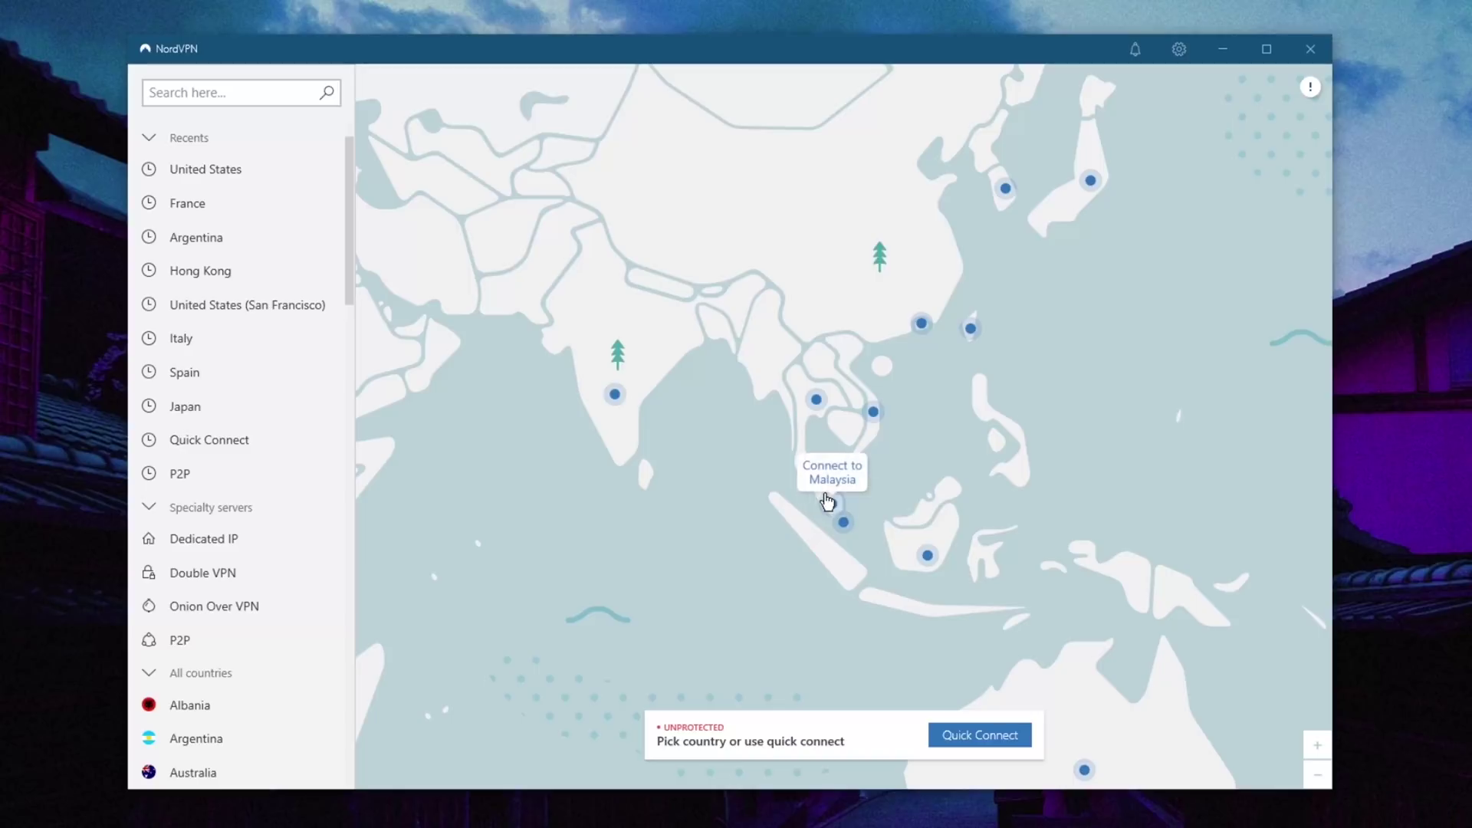
scroll(610, 397, "down", 3)
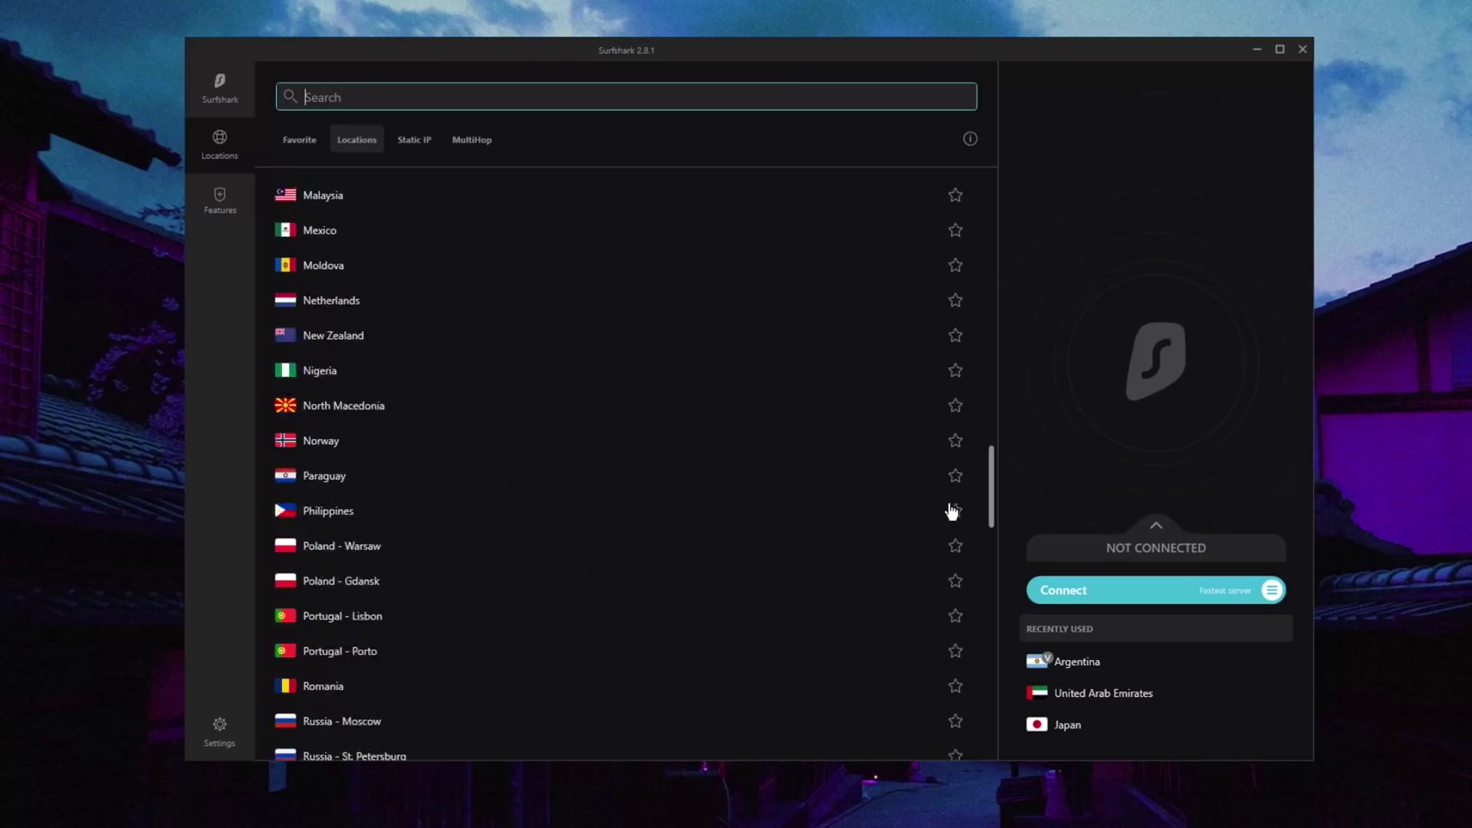
Scroll Surfshark's Locations to United States - Seattle and connect, dismissing the custom DNS dialog
scroll(949, 512, "down", 10)
scroll(914, 630, "down", 6)
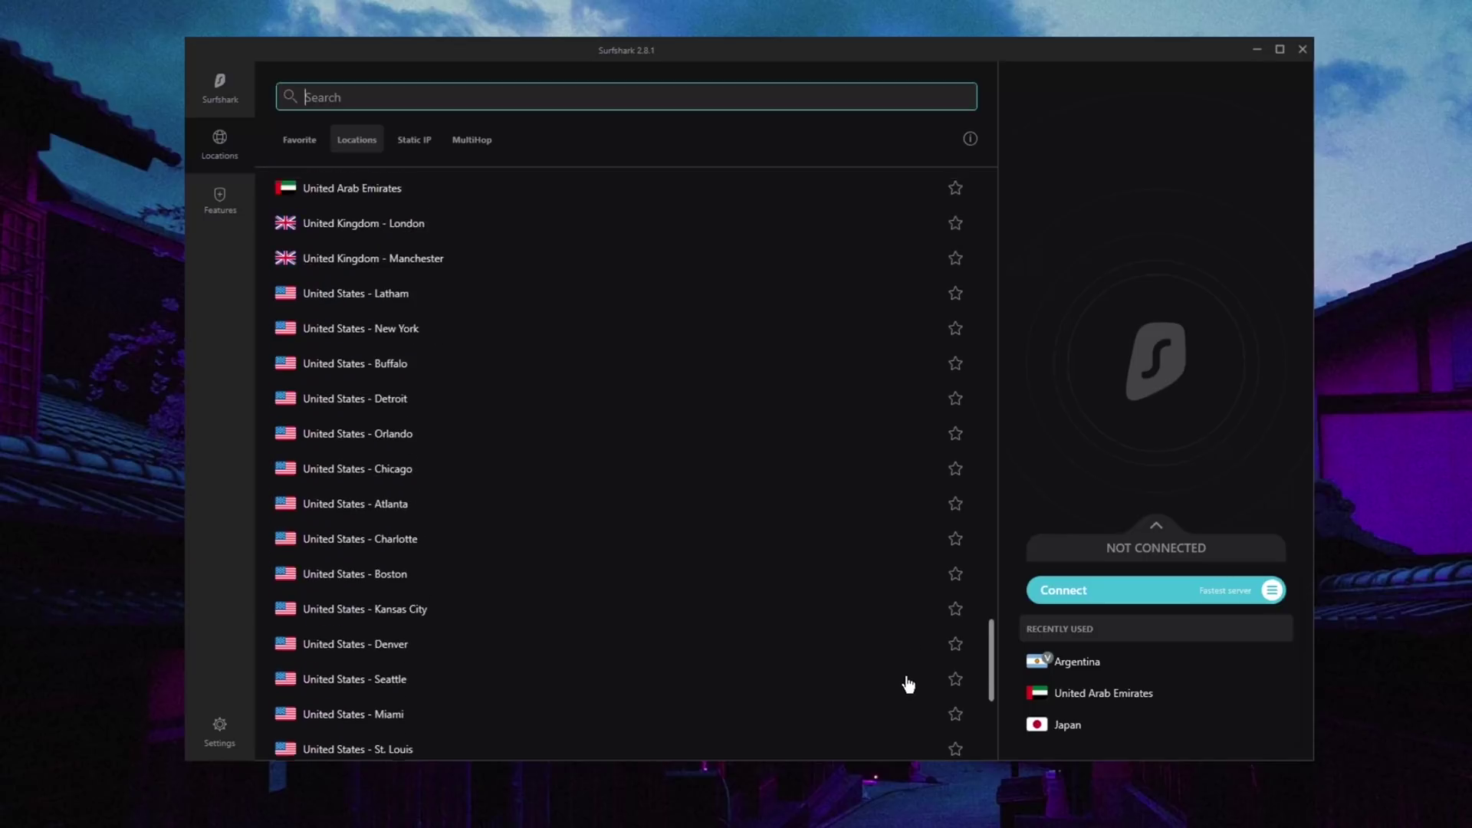
scroll(910, 696, "up", 1)
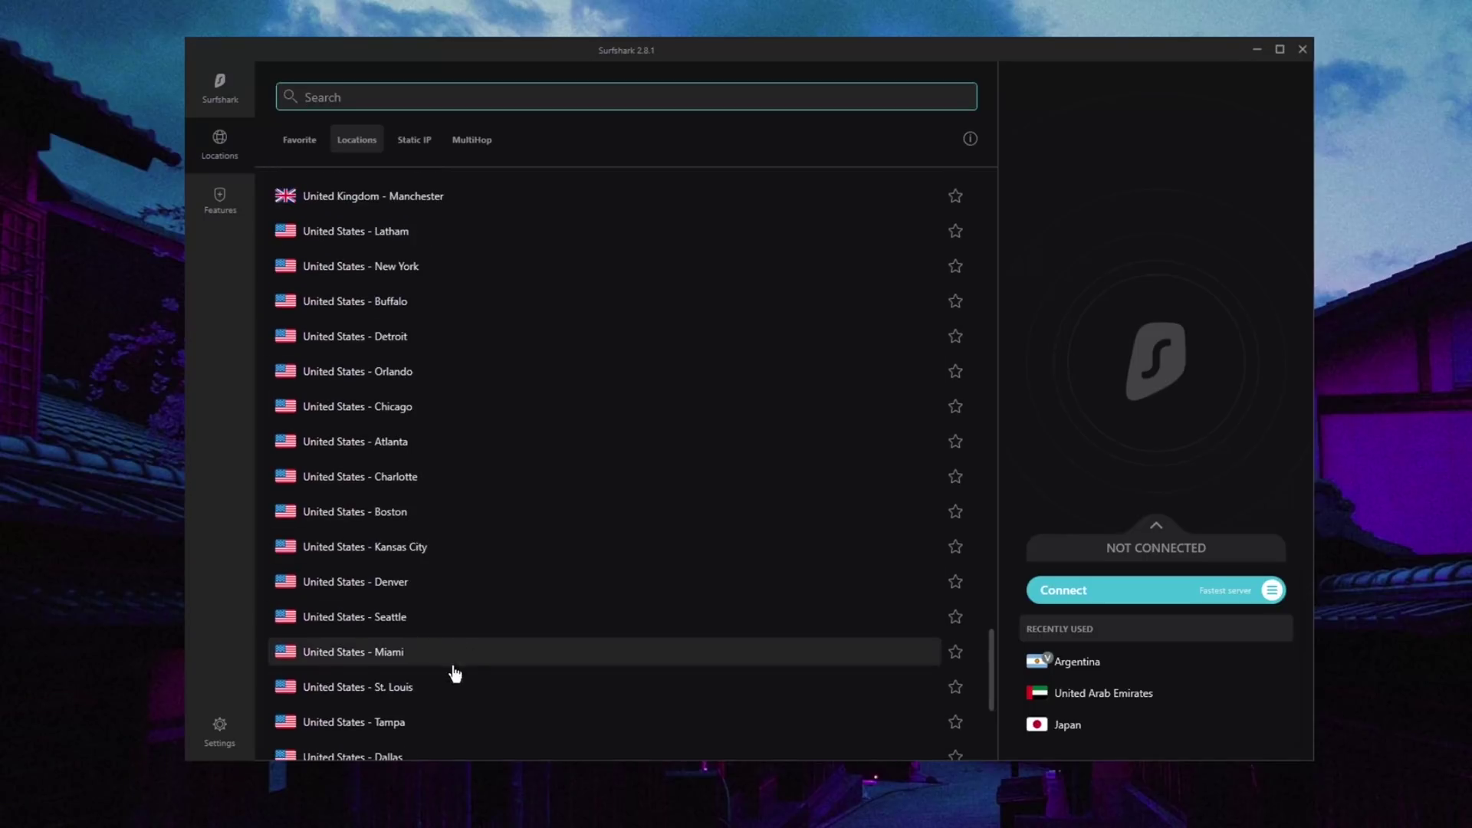
left_click(381, 618)
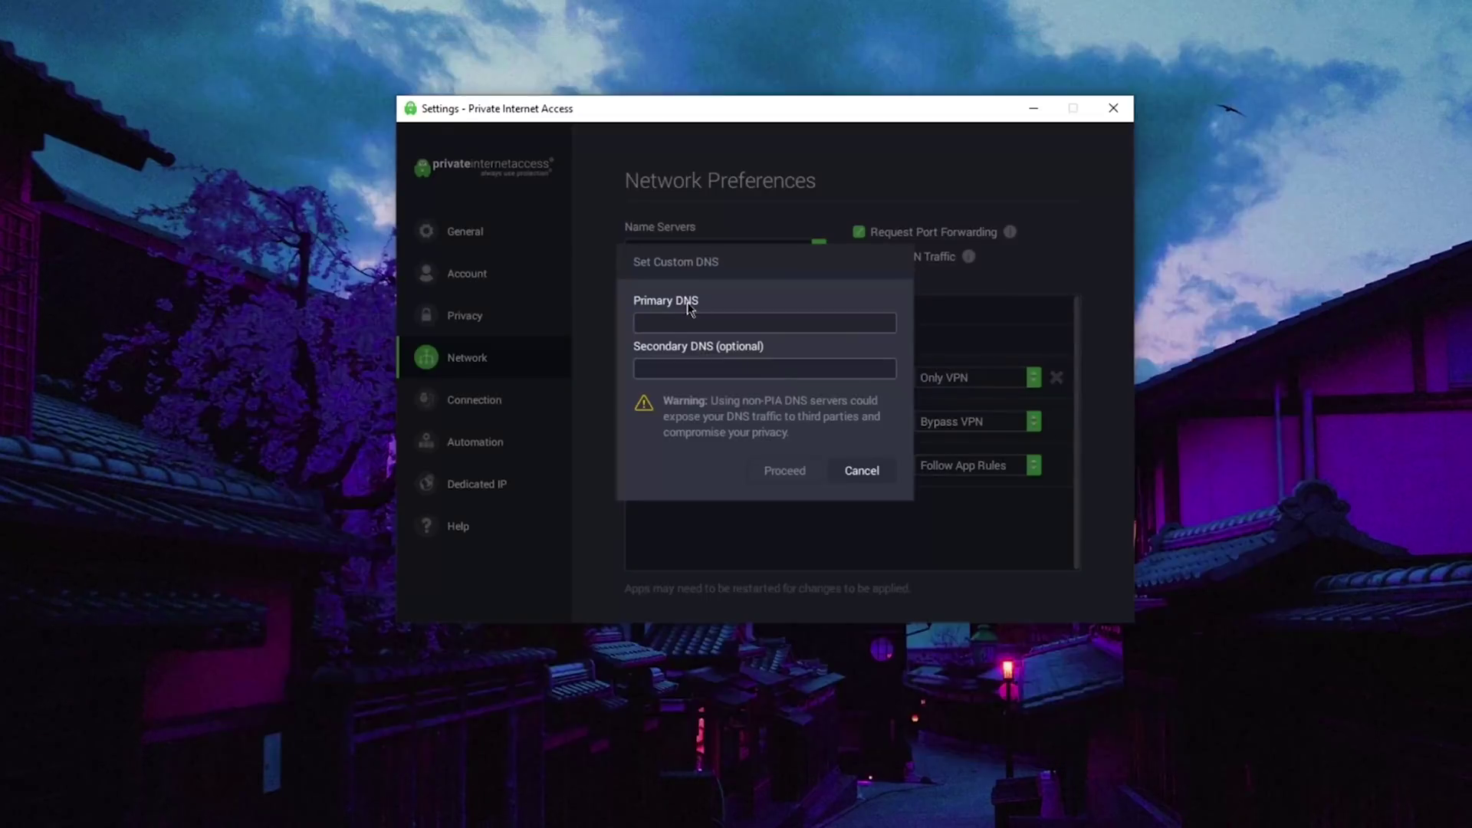
key("Escape")
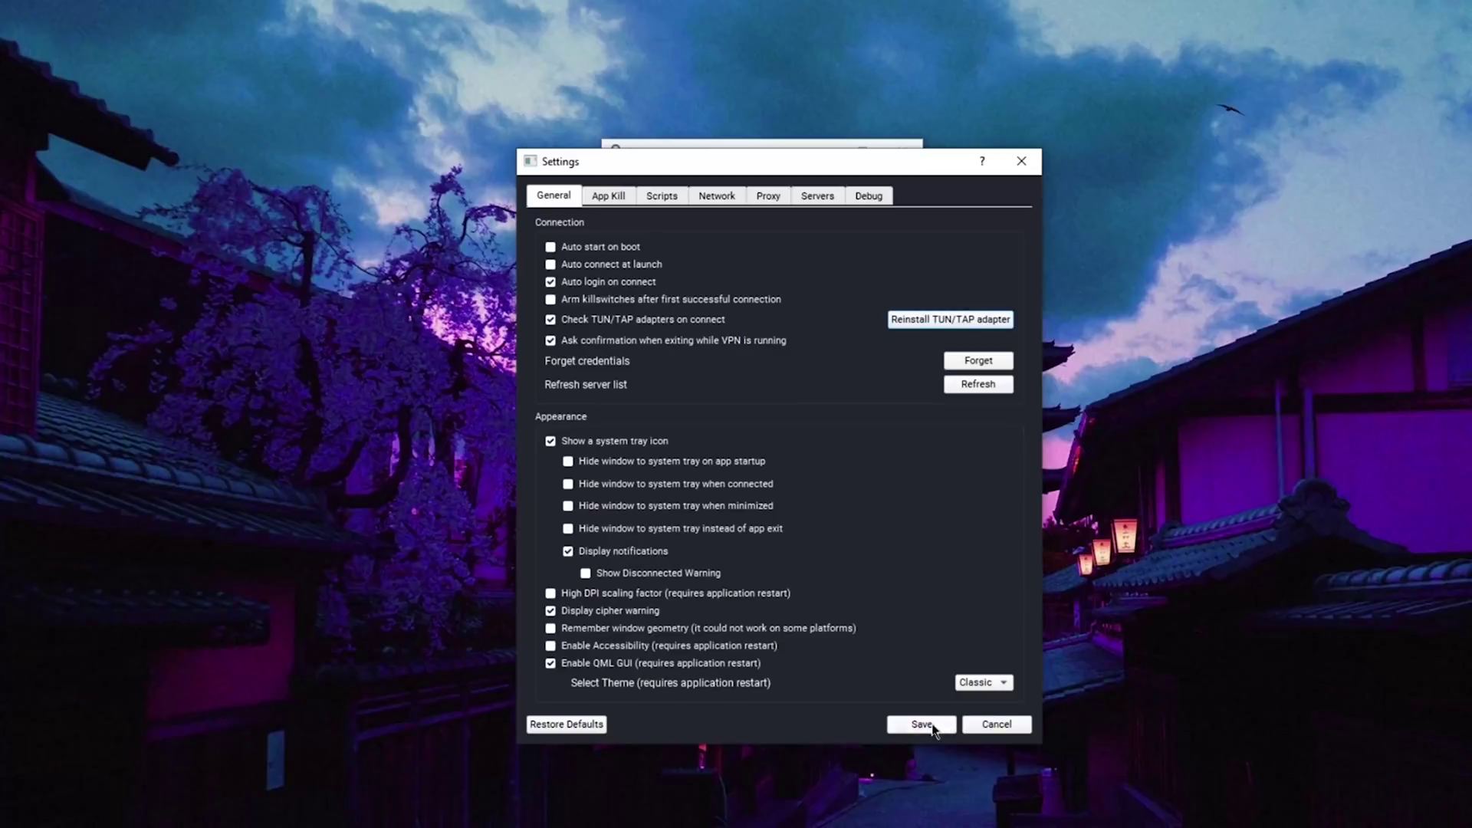
Save the settings, add steam.exe to the App Kill list, and check the Scripts and Network pages
left_click(923, 725)
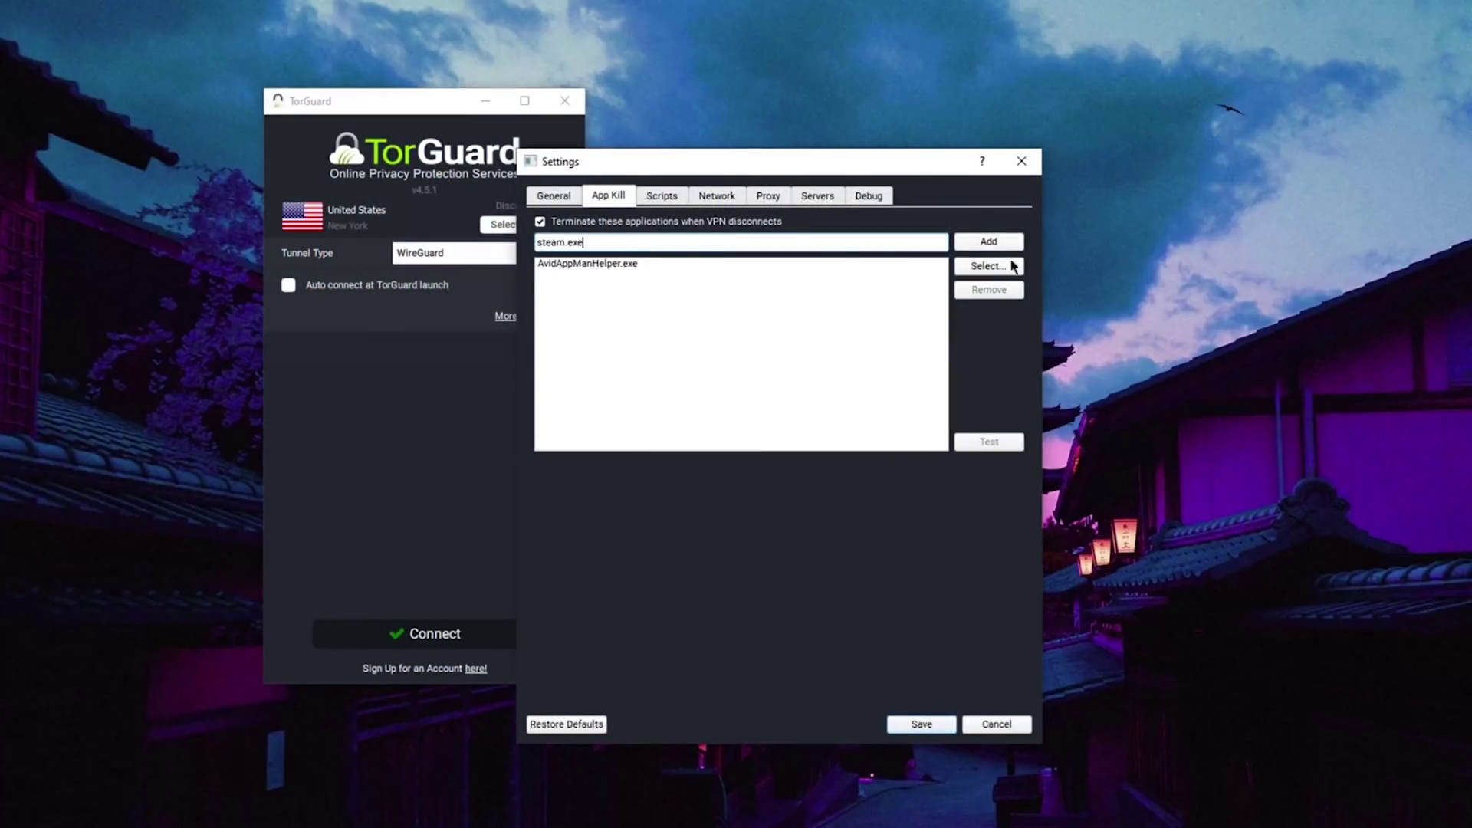
left_click(988, 242)
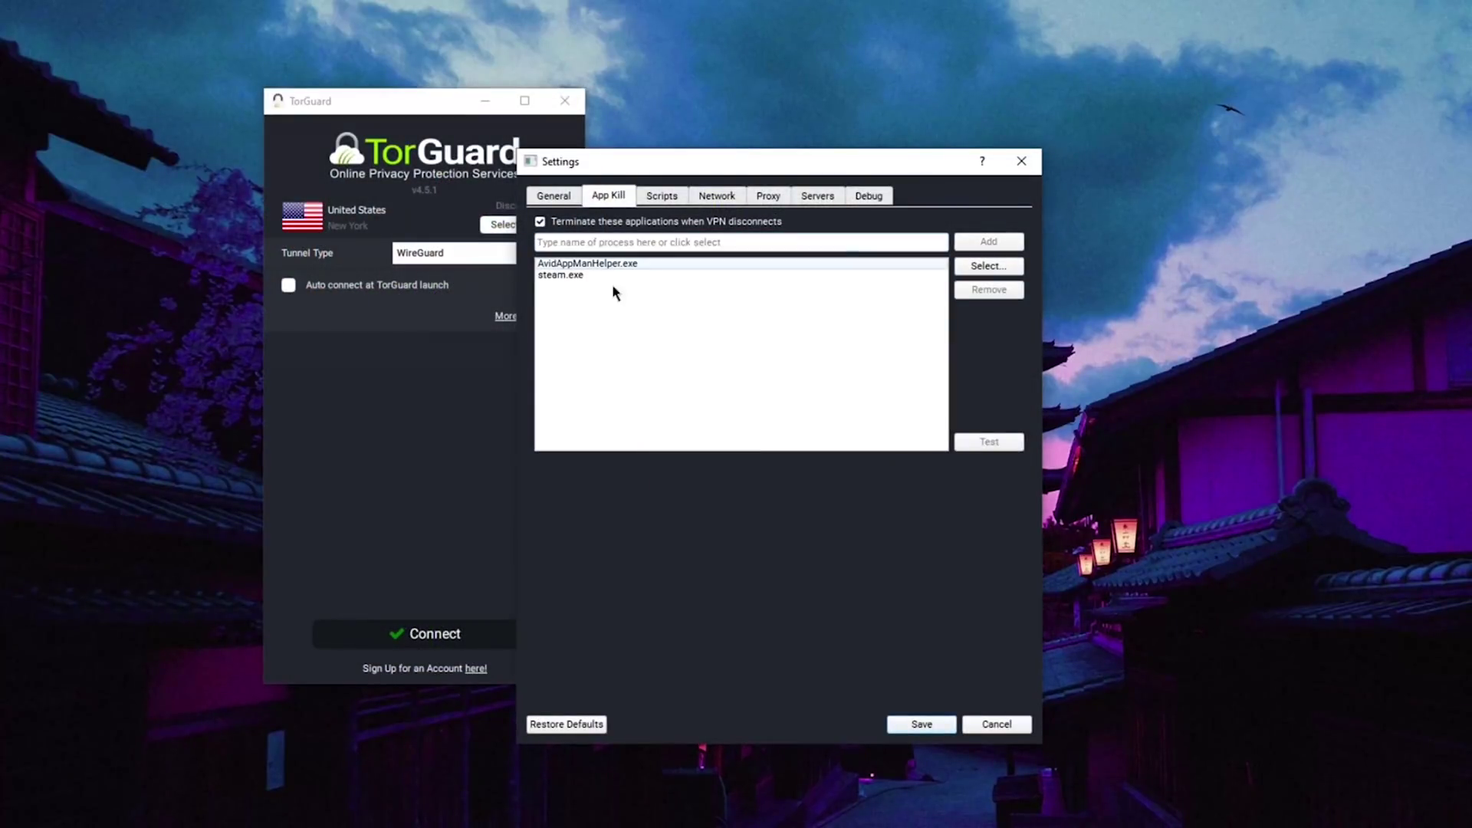
left_click(661, 195)
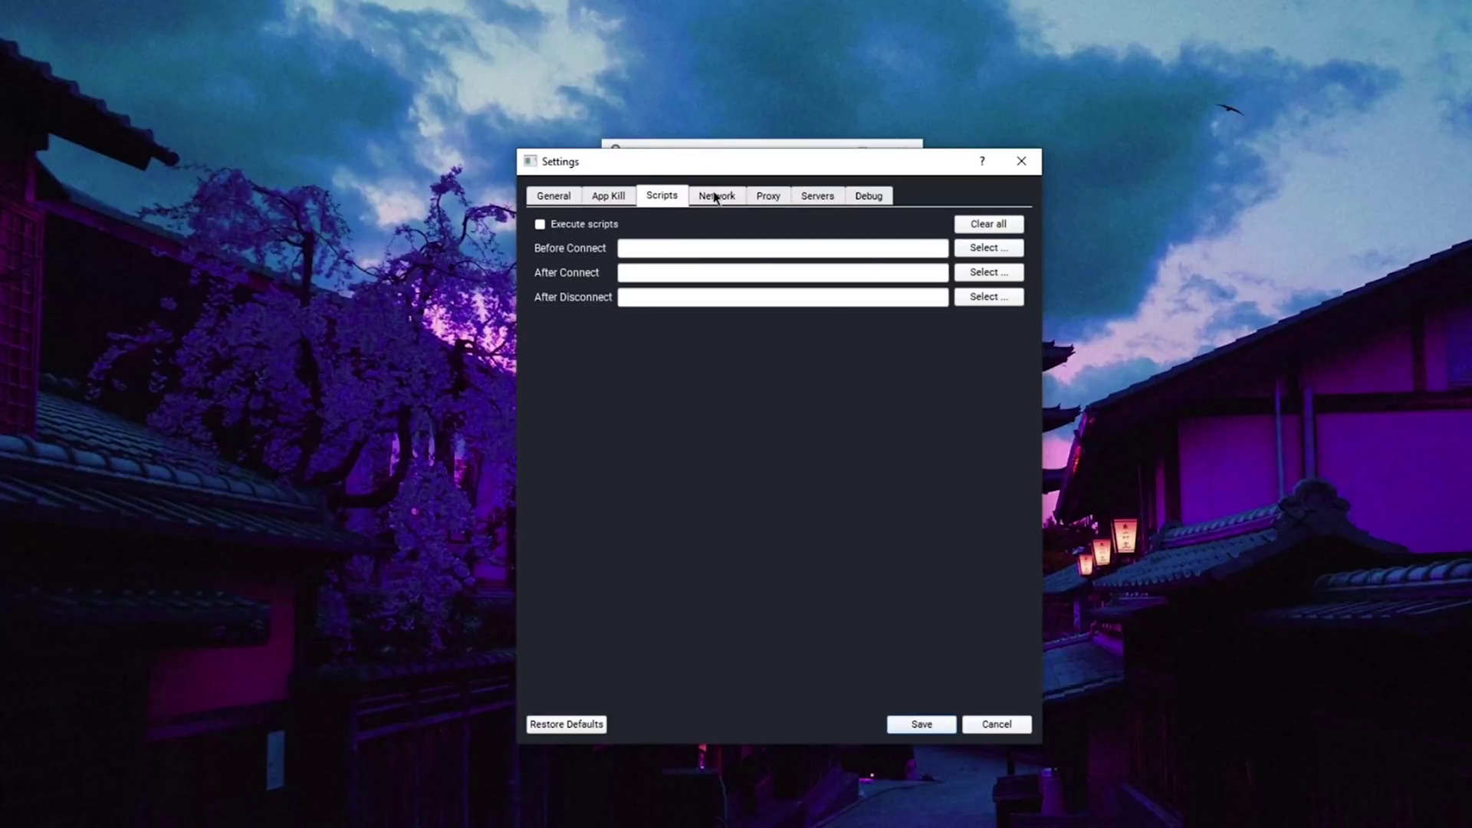
left_click(714, 197)
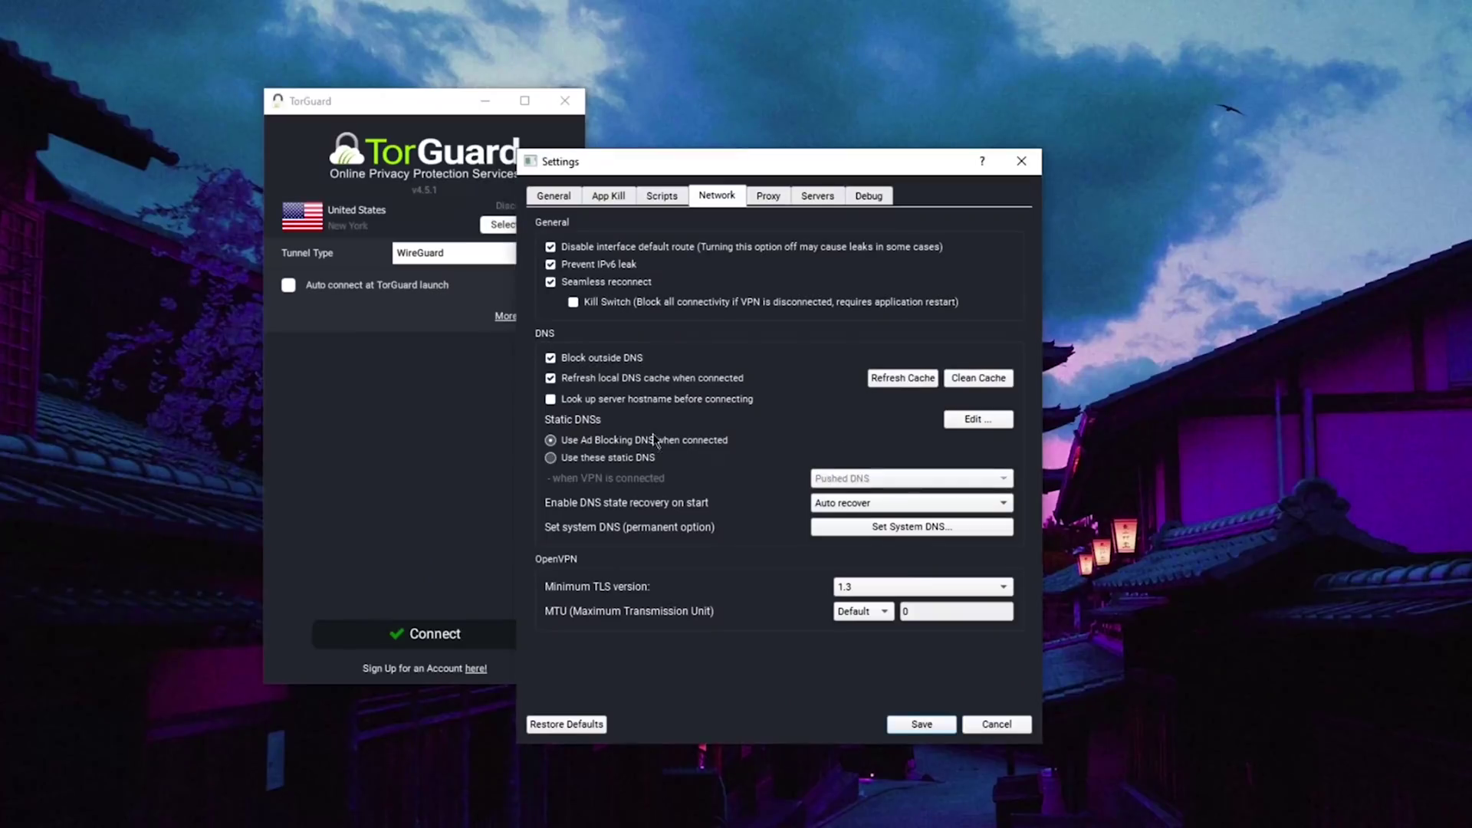
left_click(978, 419)
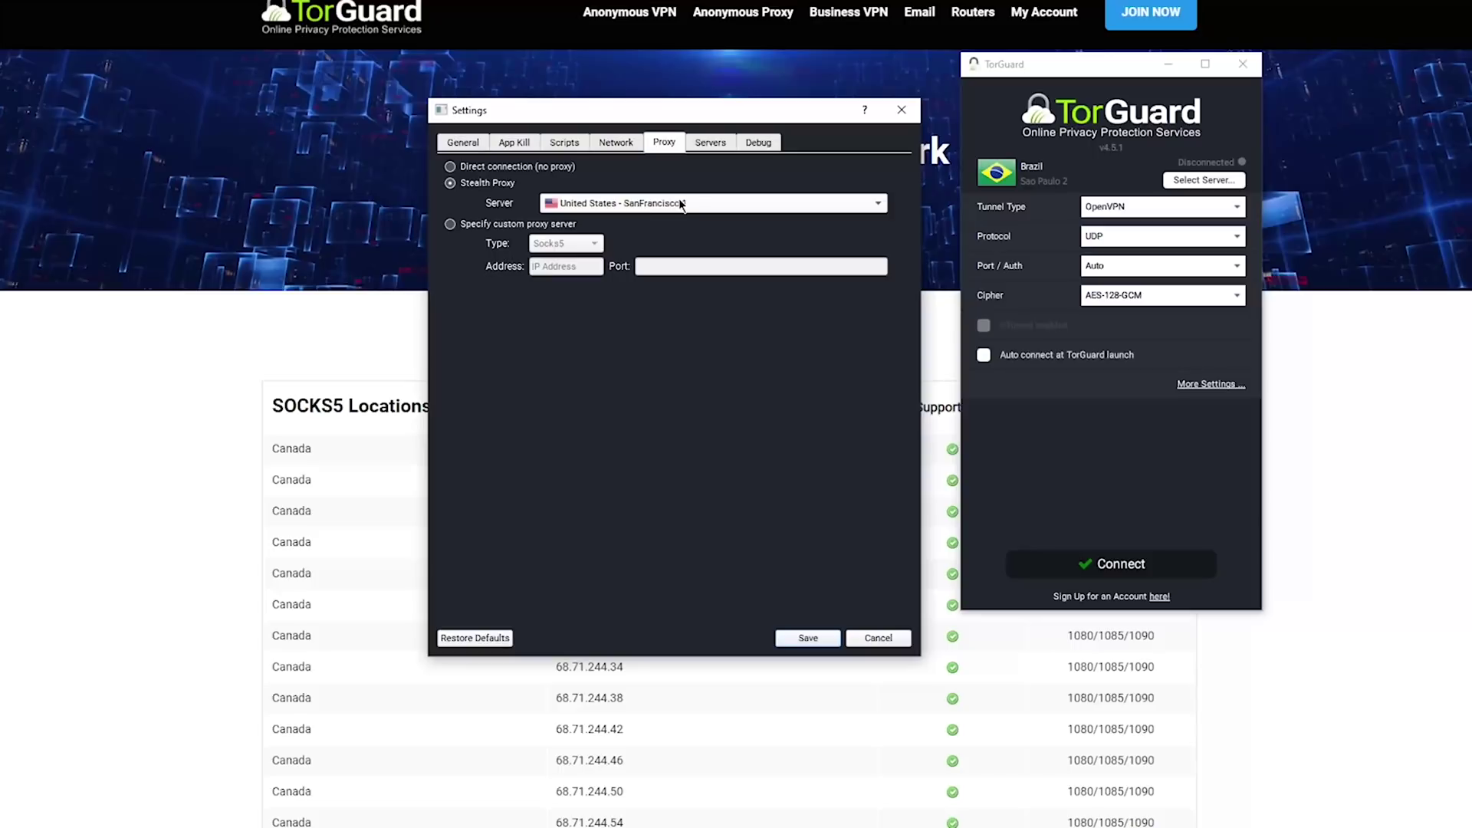
Switch to a custom proxy server, copy 68.71.244.6 from the SOCKS5 list, and enter 173.254.222.146
left_click(679, 200)
left_click(447, 240)
left_click(450, 224)
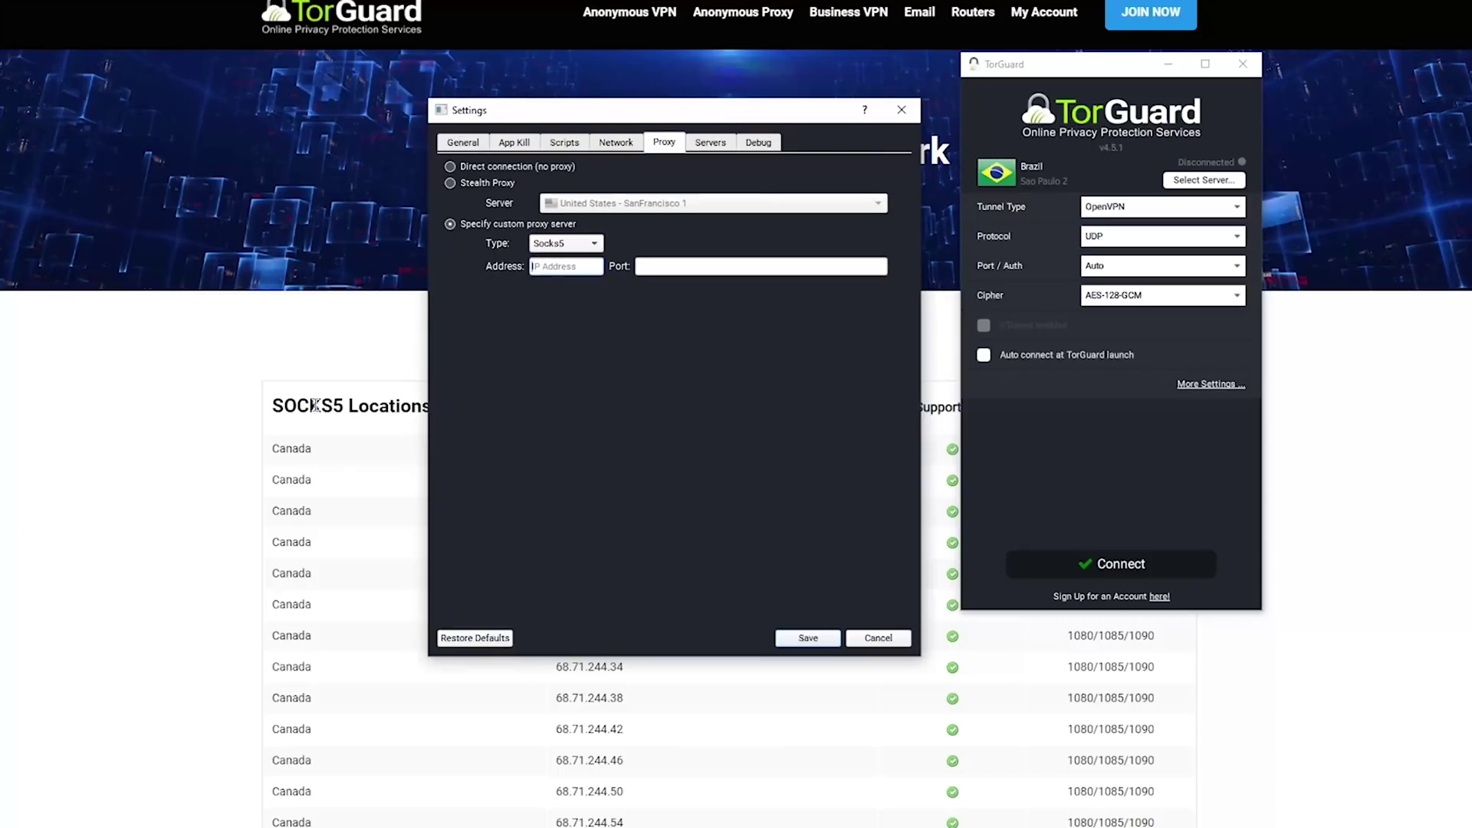
left_click_drag(556, 131, 618, 133)
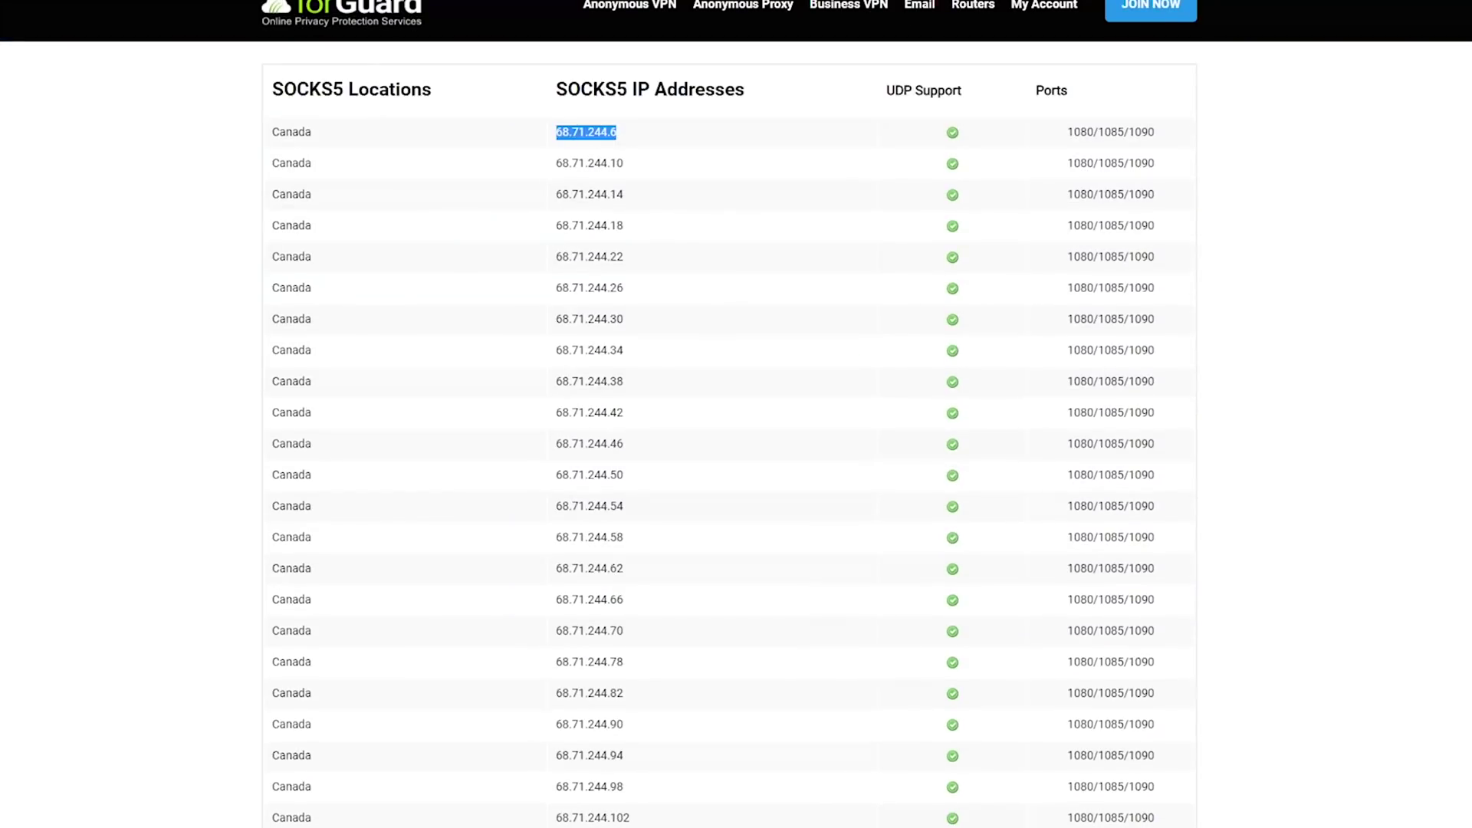
key("alt+Tab")
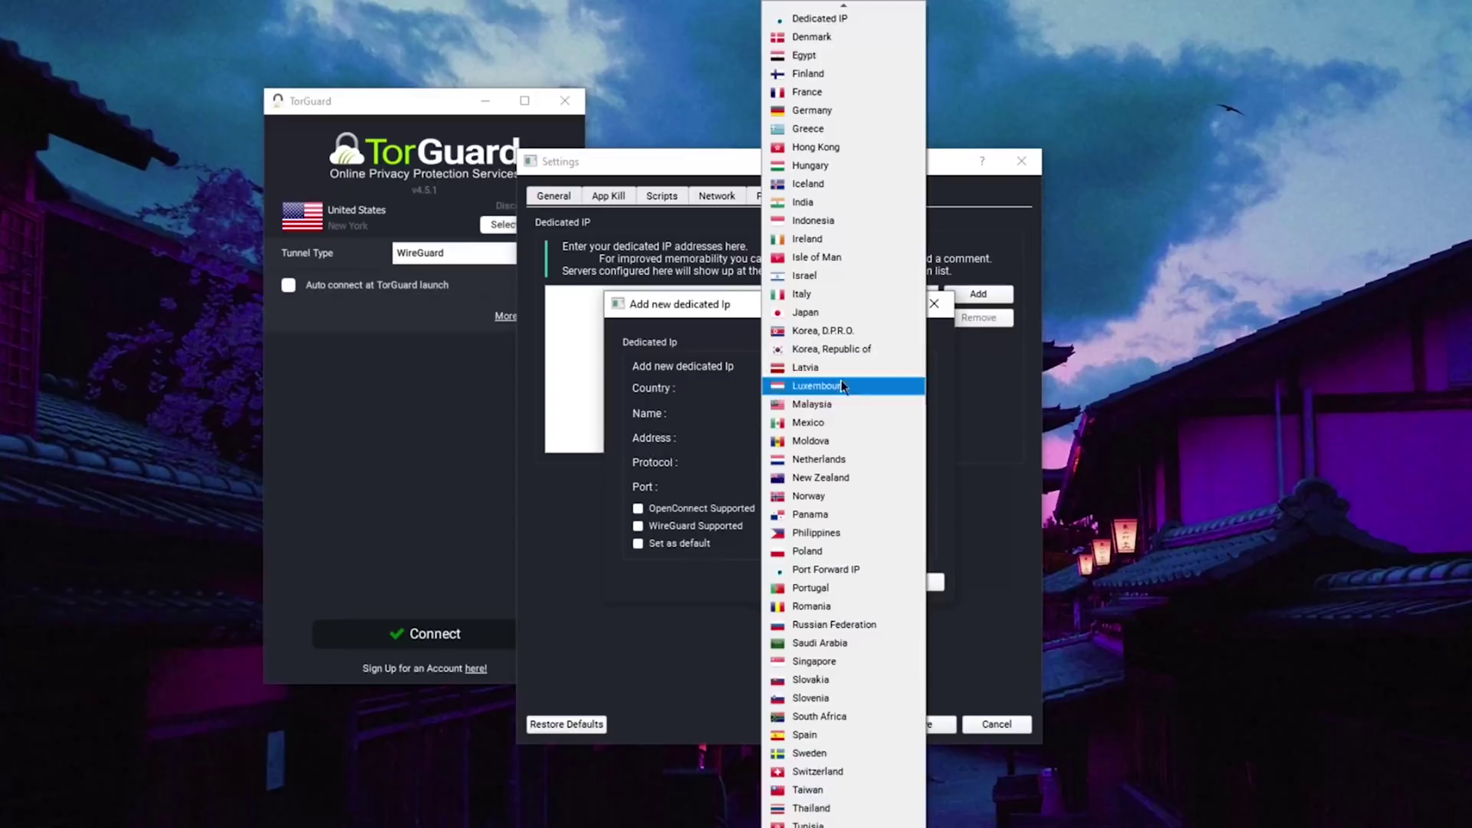
left_click(843, 806)
type("173.254.222.146")
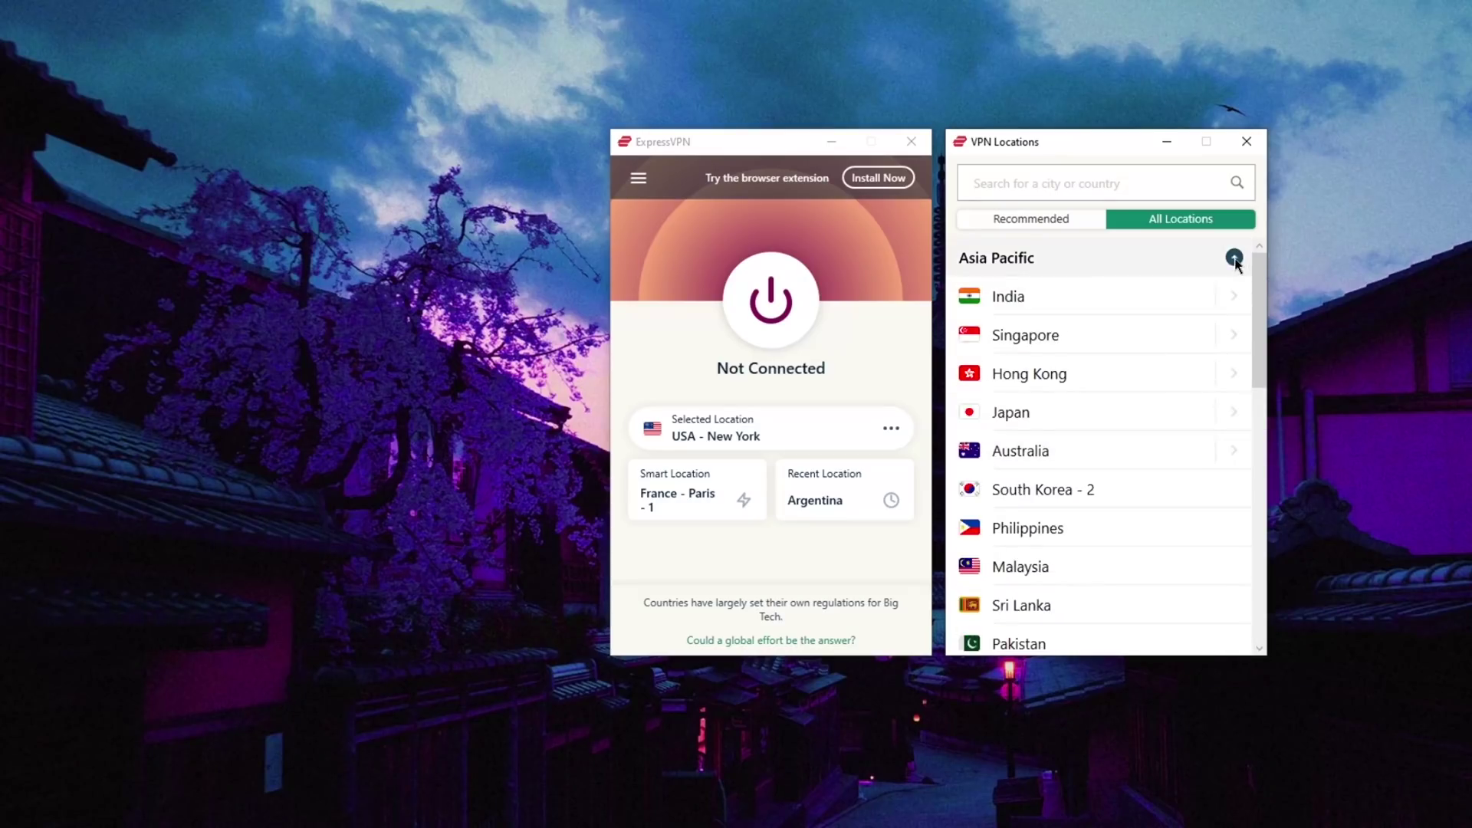
Collapse Asia Pacific, expand and scroll through Americas, close the locations window, and open the main menu
left_click(1234, 260)
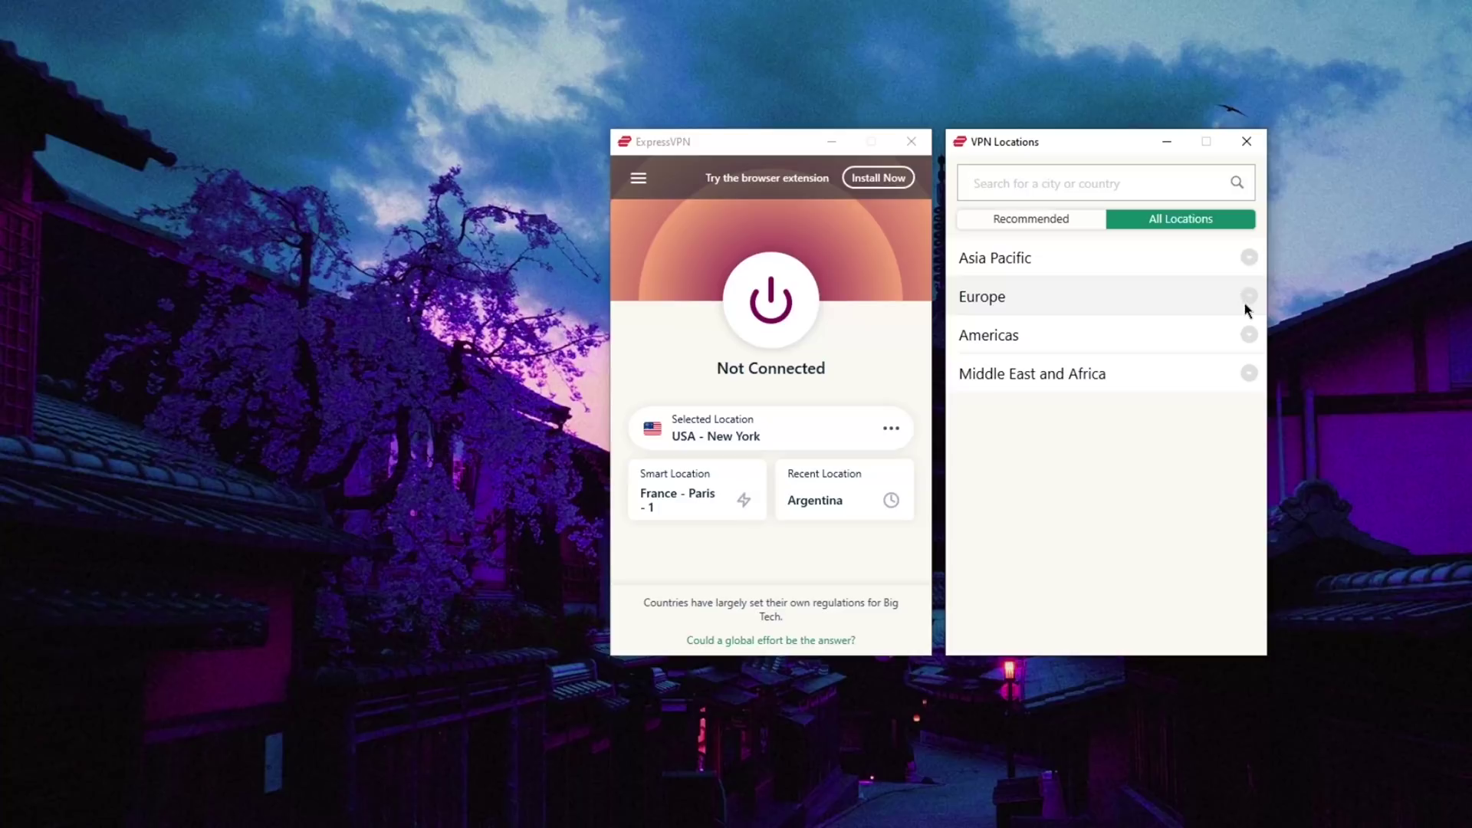
left_click(1248, 335)
scroll(1051, 425, "down", 3)
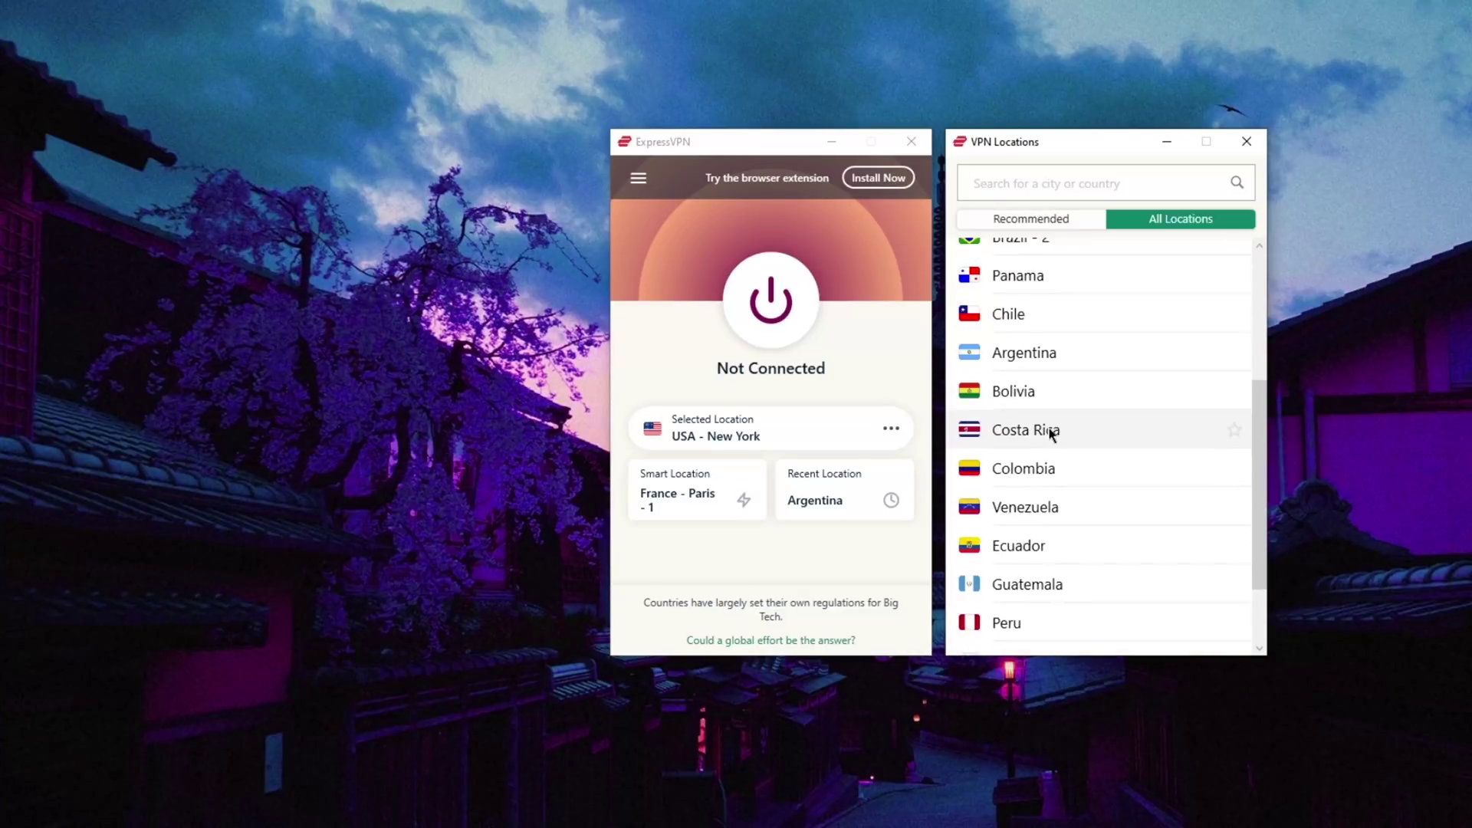
scroll(1066, 430, "up", 3)
left_click(1247, 141)
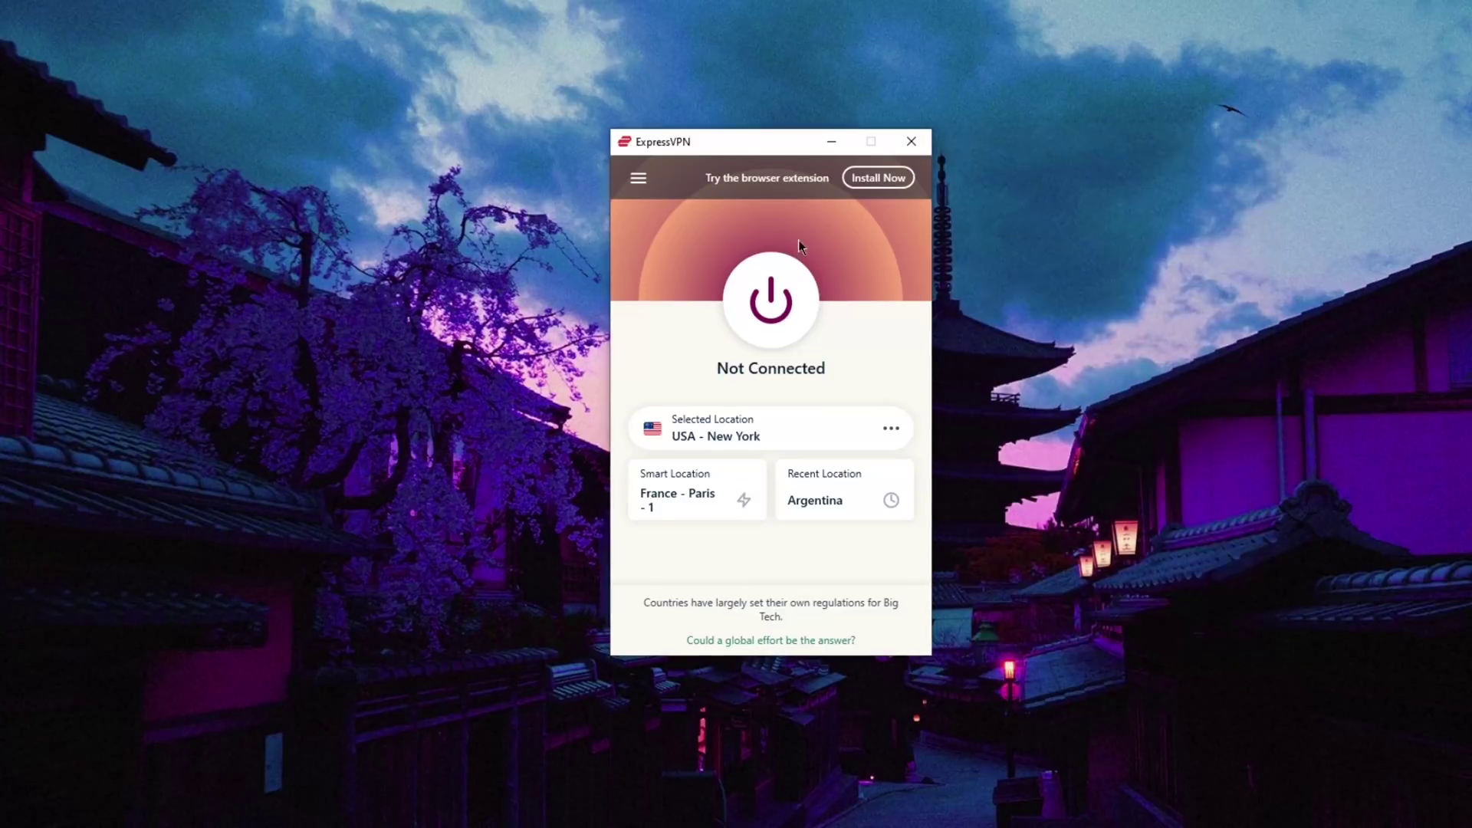
left_click(631, 181)
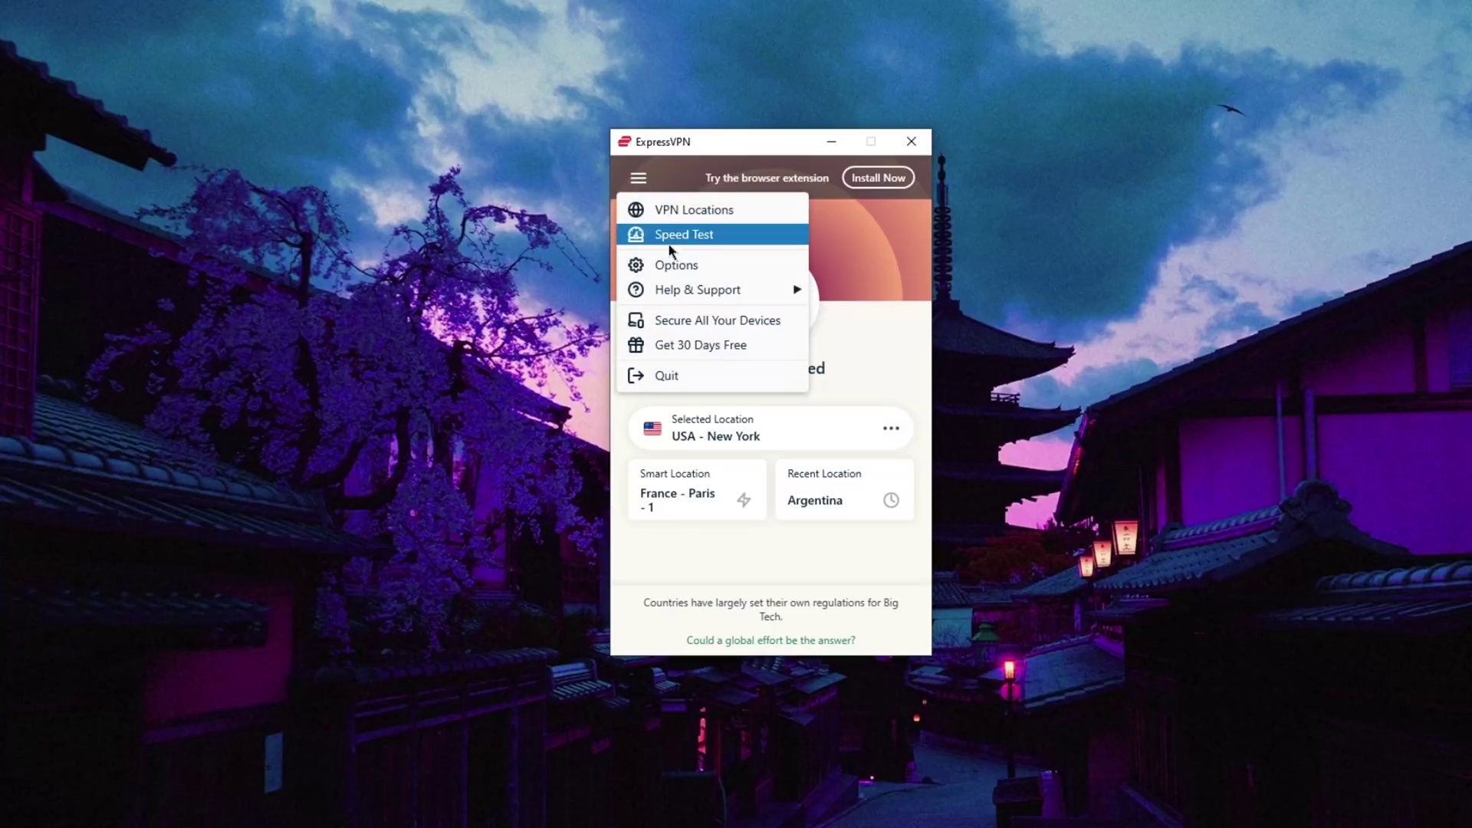
Open ExpressVPN's Options, then zoom the NordVPN map into the Southeast Asia cluster
left_click(679, 266)
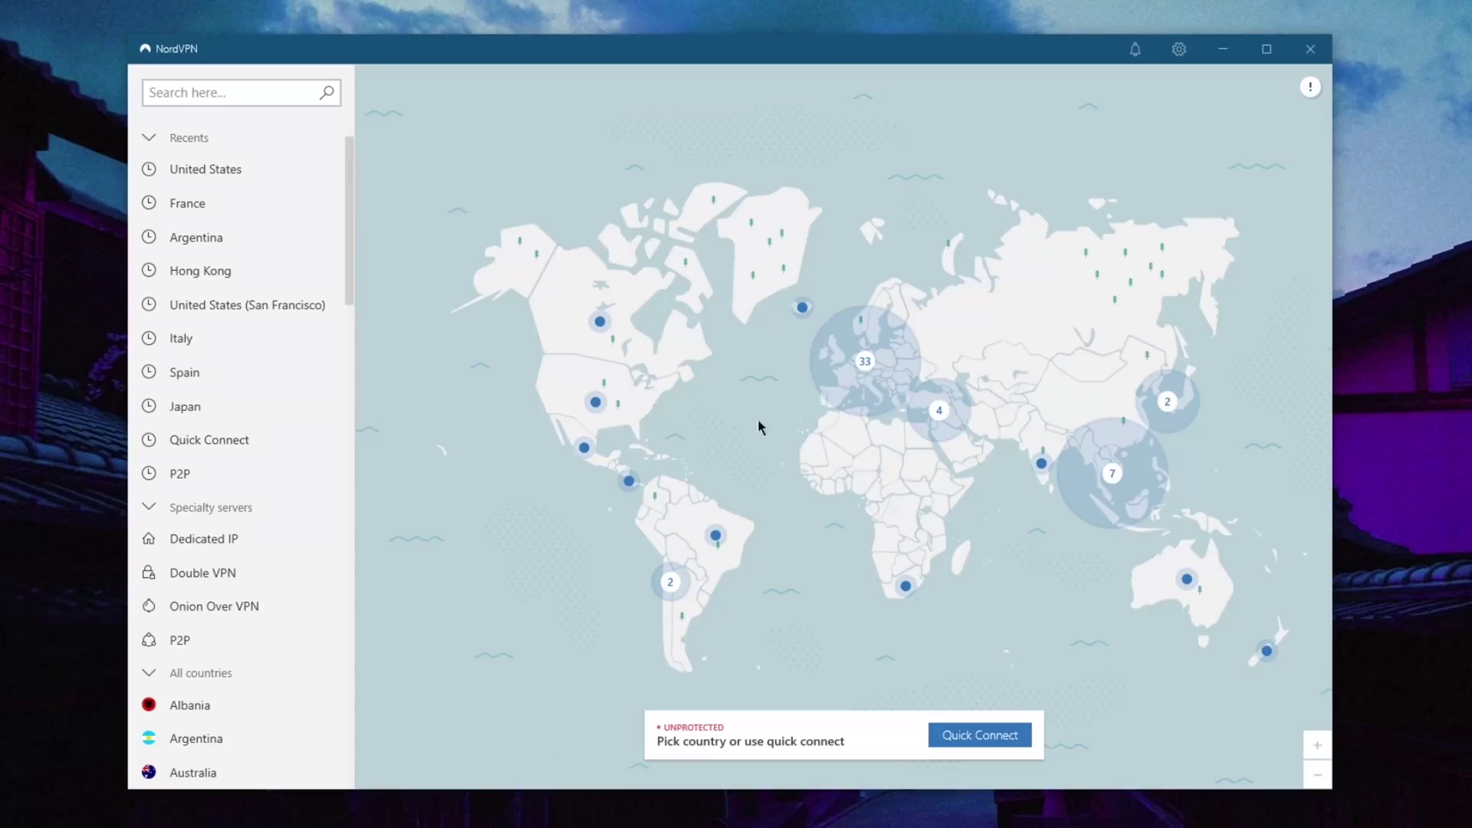
scroll(855, 420, "up", 5)
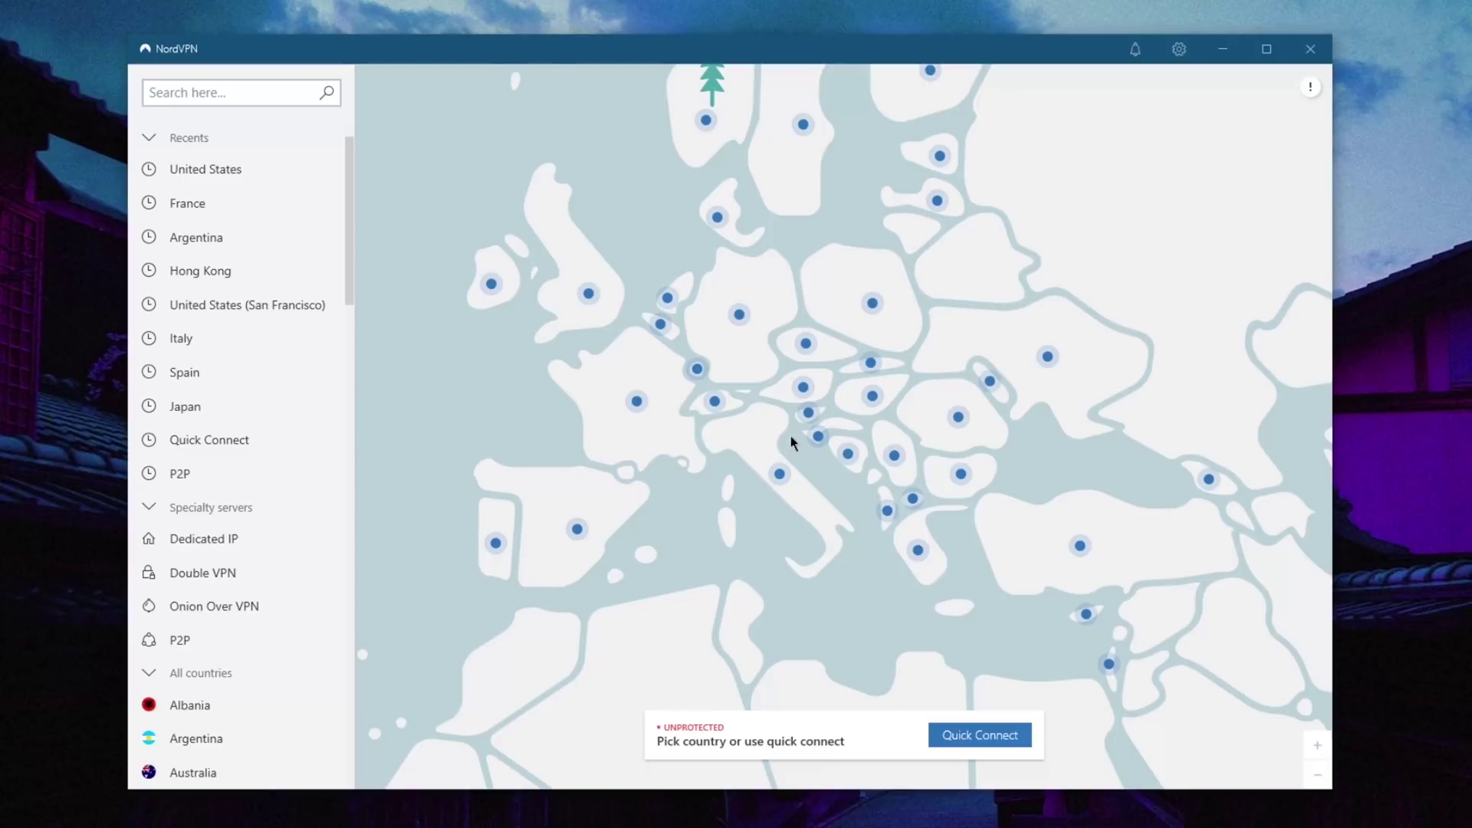
scroll(813, 441, "down", 5)
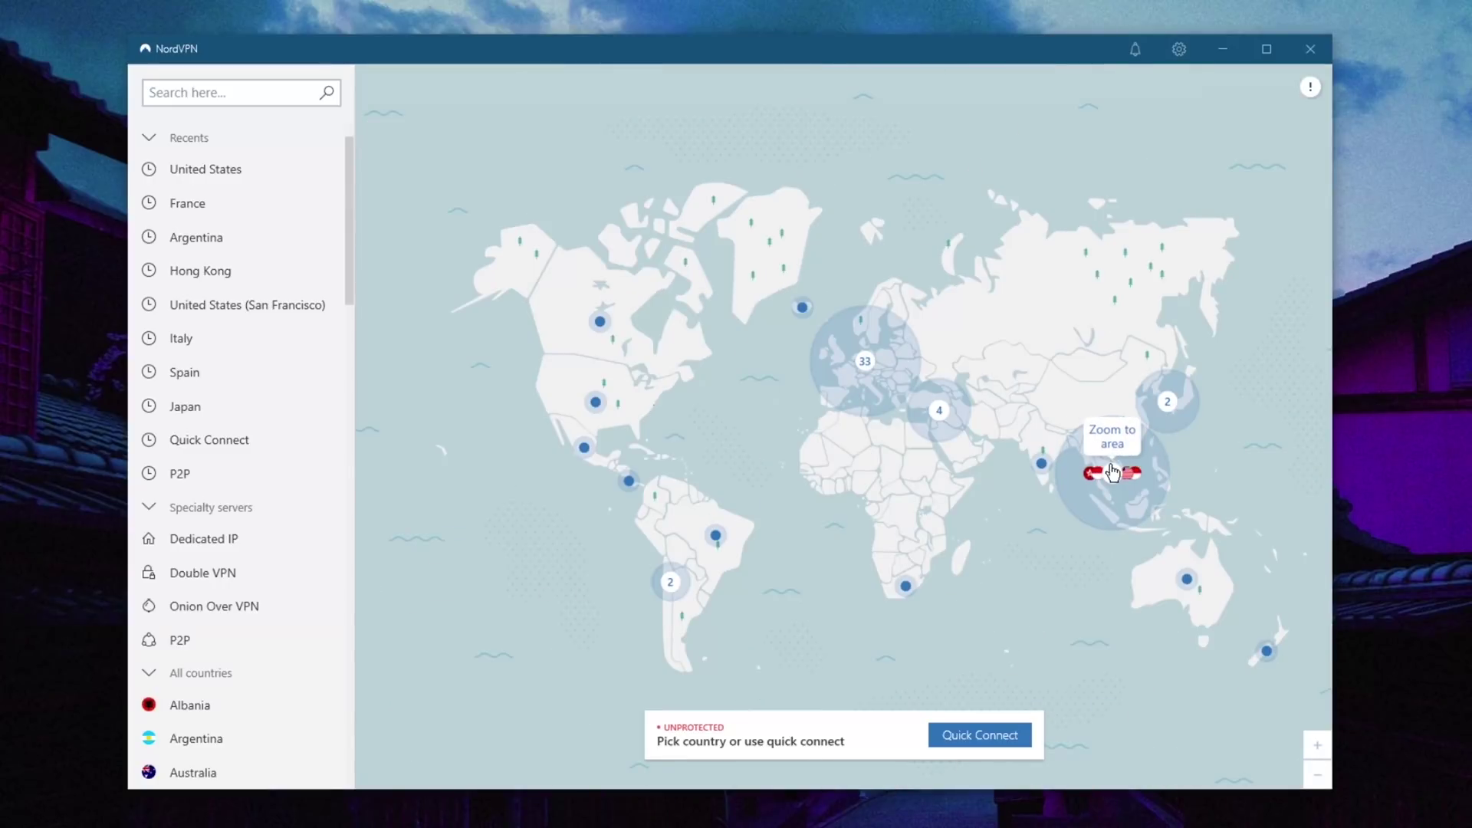
left_click(1112, 472)
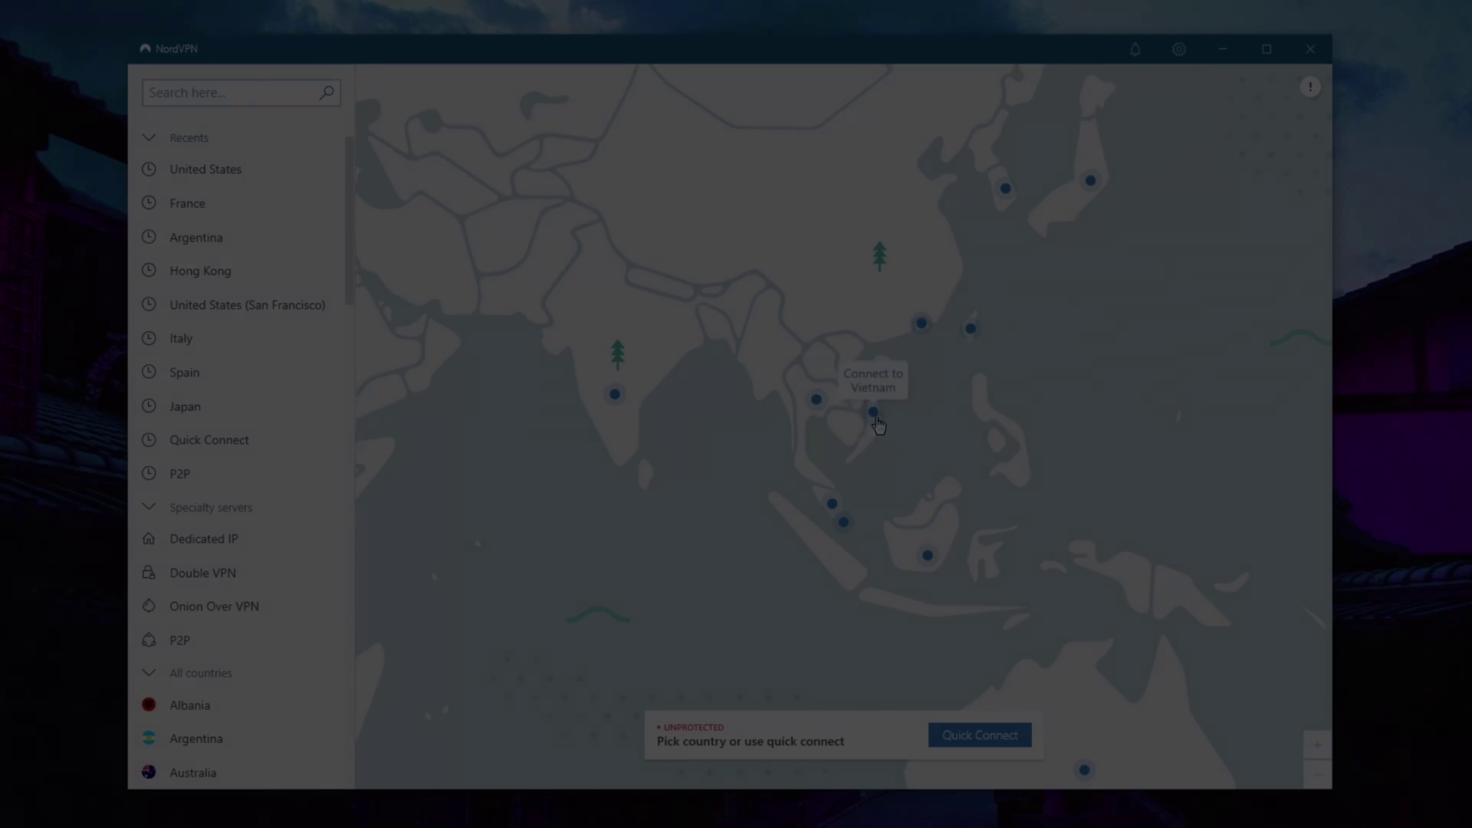